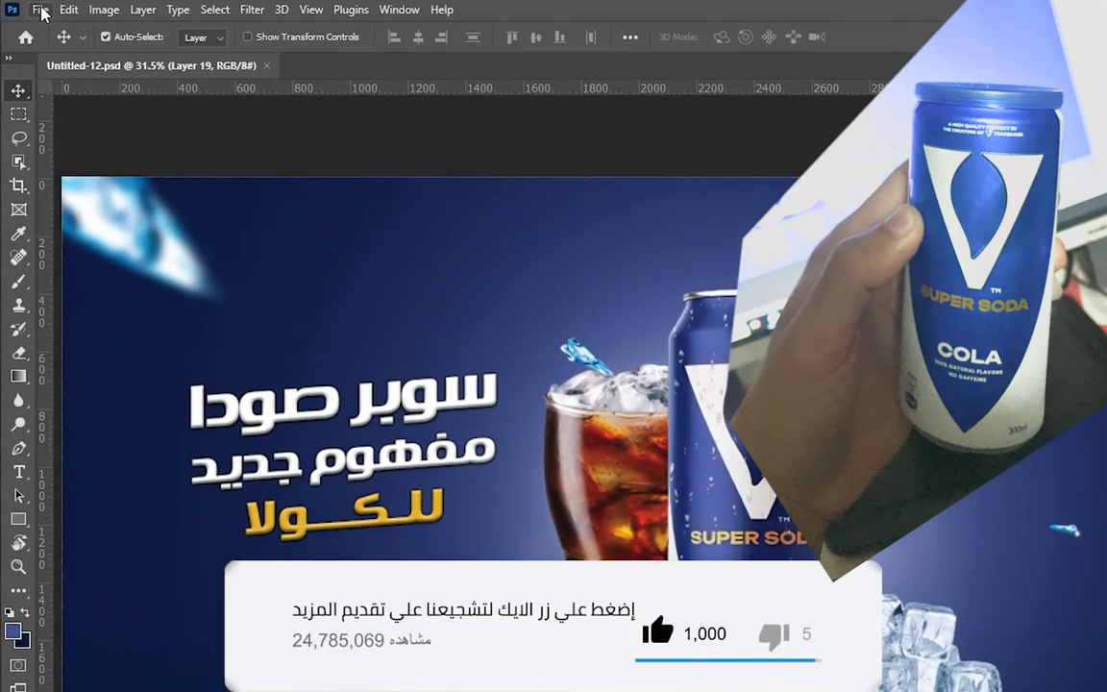
Step: Create a new 4000 × 2250 px RGB document at 300 pixels/inch with a white background
{"action": "left_click", "coordinate": [42, 13]}
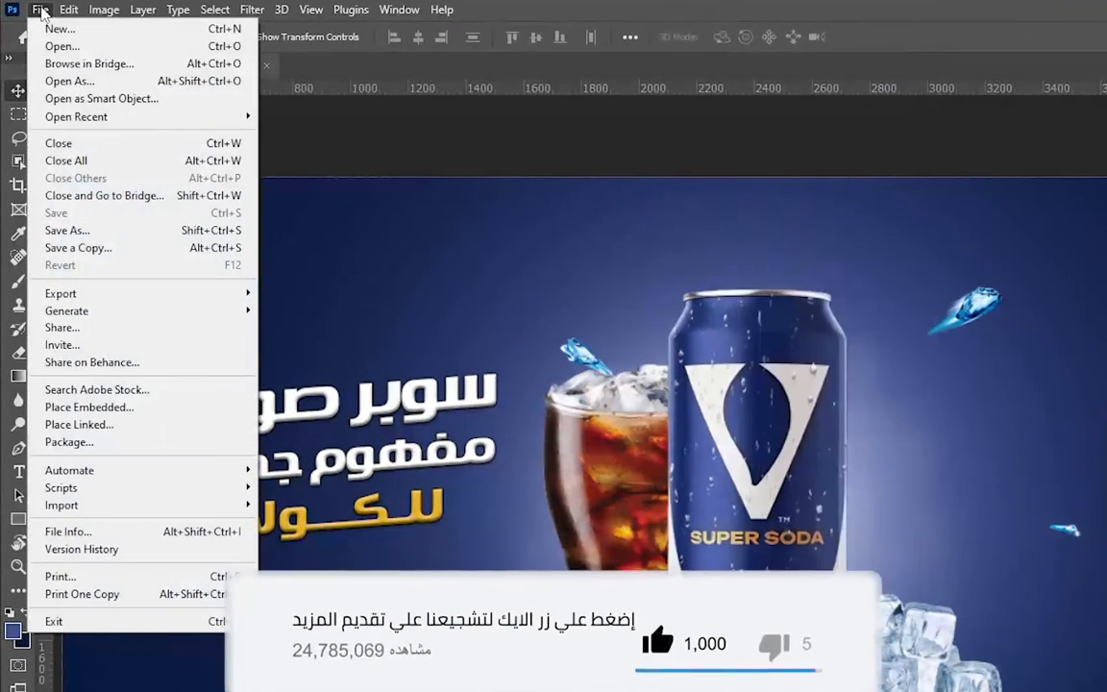
{"action": "left_click", "coordinate": [39, 30]}
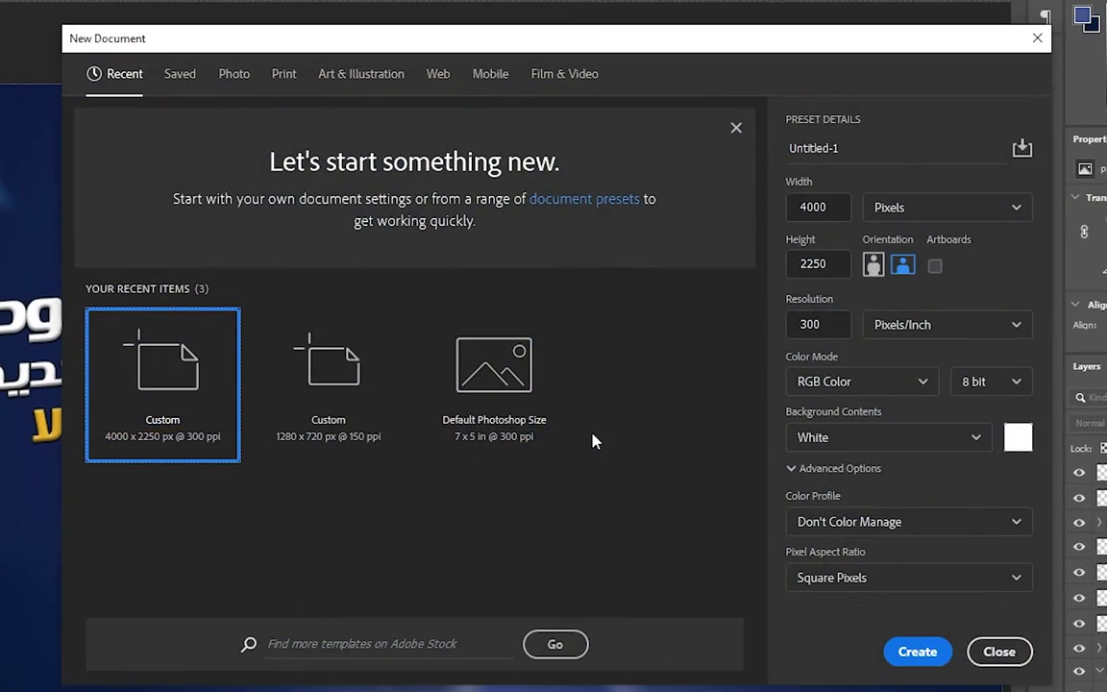
{"action": "left_click_drag", "start_coordinate": [831, 208], "coordinate": [774, 219]}
{"action": "left_click_drag", "start_coordinate": [828, 264], "coordinate": [759, 274]}
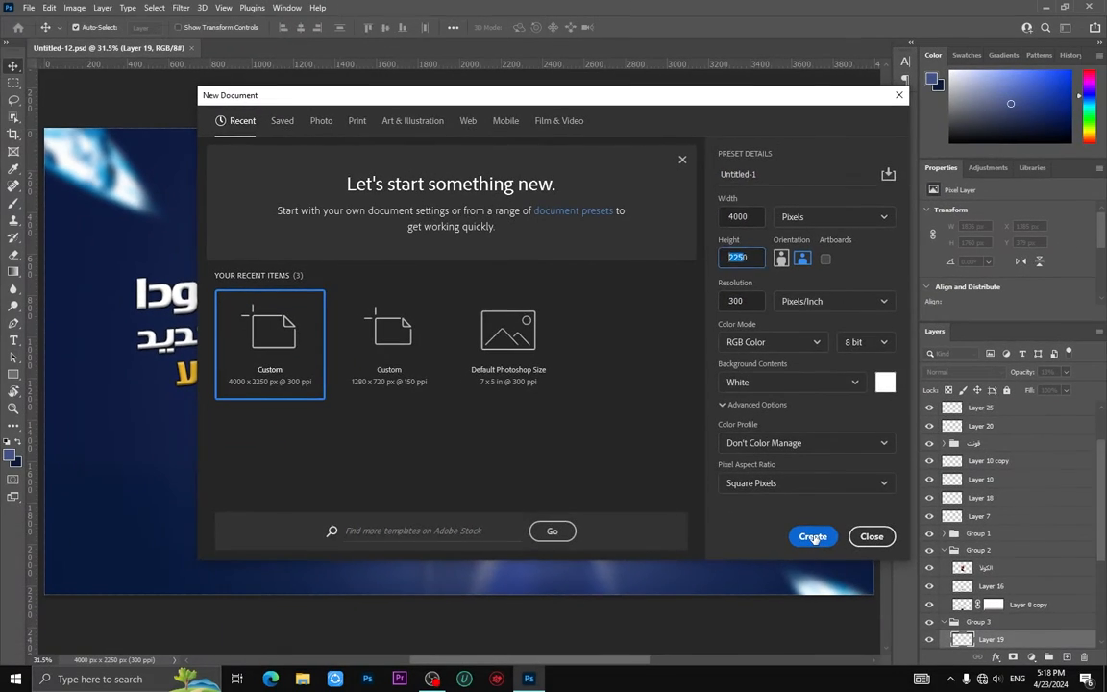
{"action": "left_click", "coordinate": [917, 651]}
Step: Open the can image named download and bring the can into the Untitled-1 document
{"action": "key", "text": "ctrl+o"}
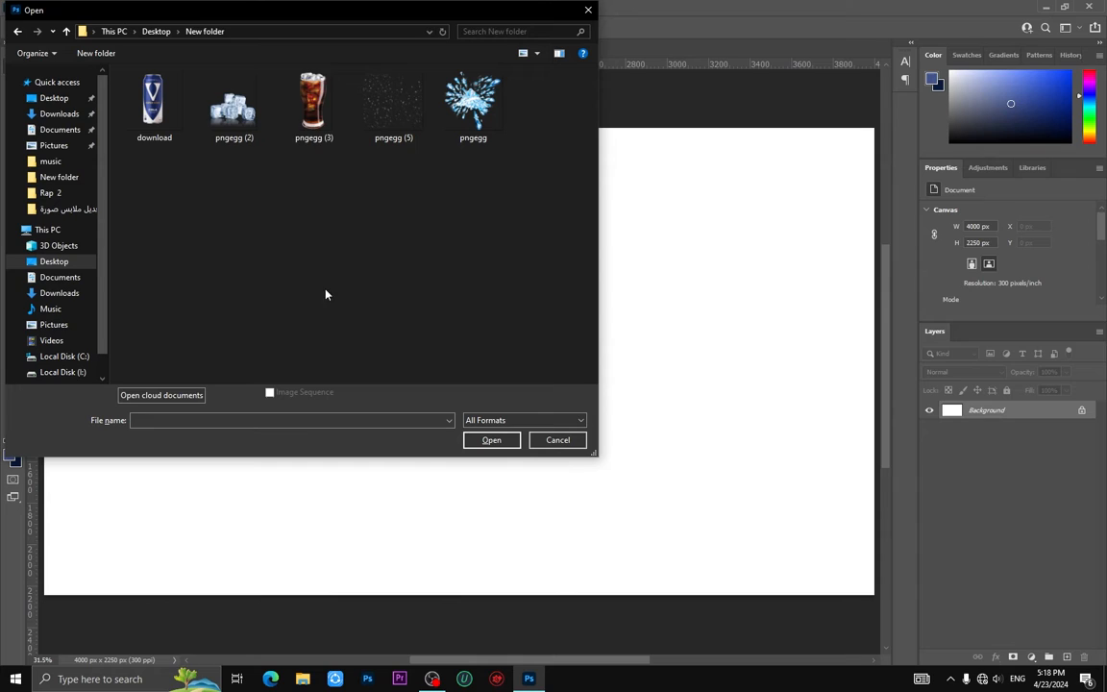
{"action": "double_click", "coordinate": [159, 113]}
{"action": "scroll", "coordinate": [325, 228], "scroll_direction": "up", "scroll_amount": 5}
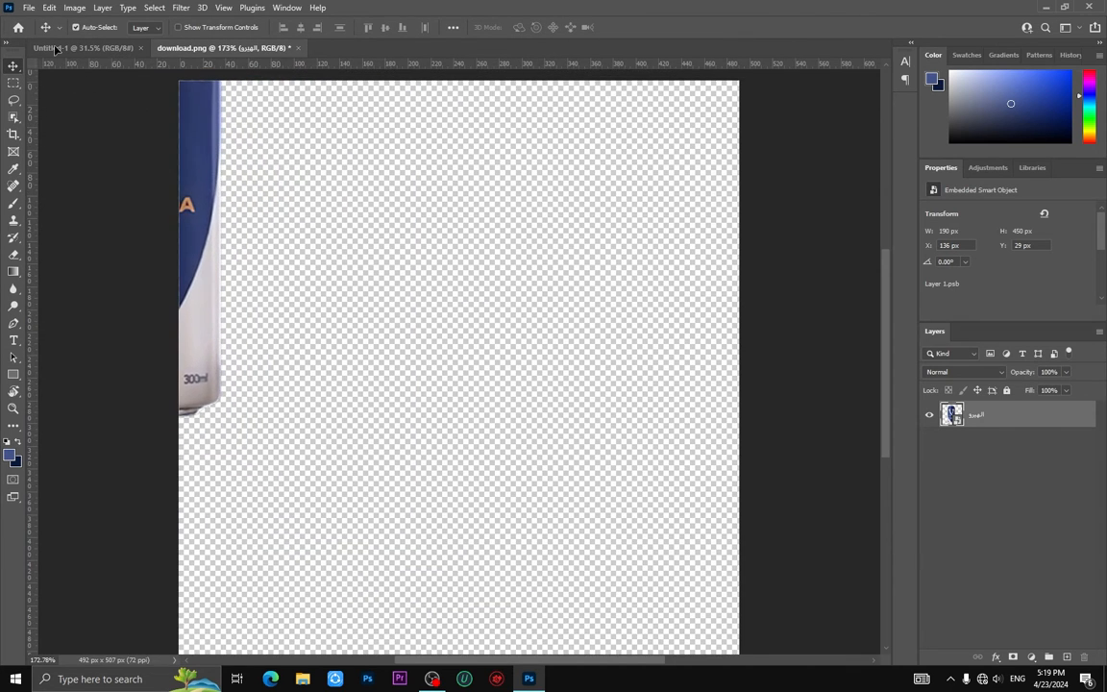
{"action": "left_click", "coordinate": [56, 48]}
{"action": "left_click_drag", "start_coordinate": [504, 332], "coordinate": [507, 329]}
Step: Enlarge the can to about two thirds of the canvas height and place it right of the canvas centre
{"action": "key", "text": "ctrl+t"}
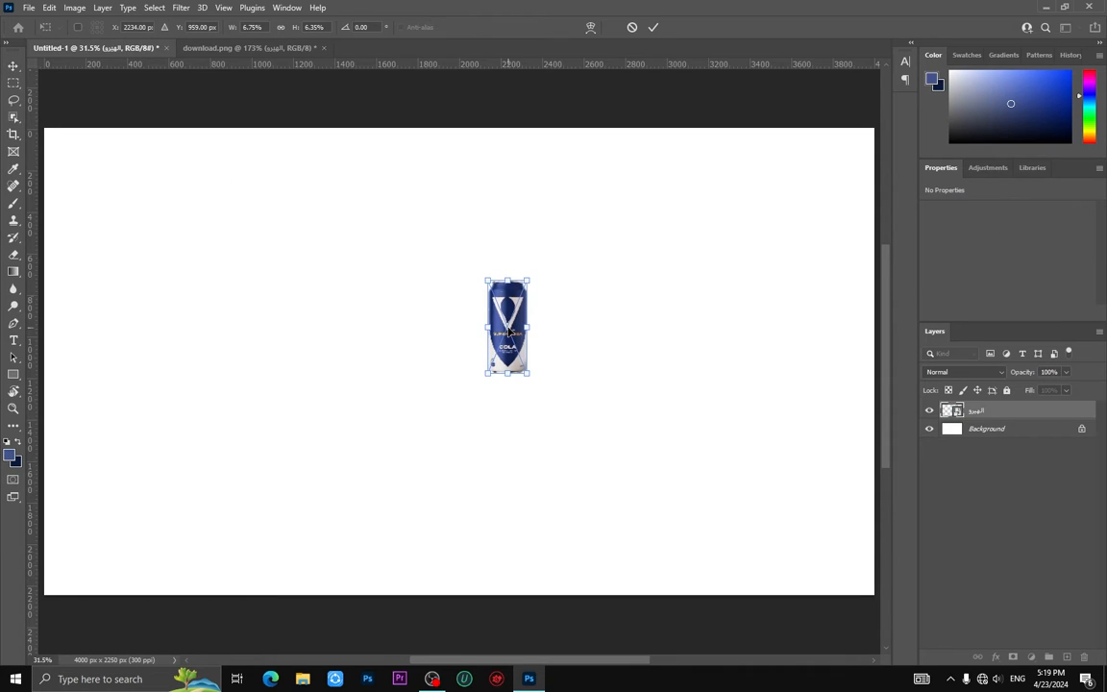
{"action": "left_click_drag", "start_coordinate": [490, 279], "coordinate": [418, 112]}
{"action": "left_click_drag", "start_coordinate": [526, 373], "coordinate": [554, 437]}
{"action": "left_click_drag", "start_coordinate": [484, 317], "coordinate": [623, 400]}
{"action": "key", "text": "Return"}
Step: Unlock the background layer and set the foreground colour to the dark blue sampled from the can's lower blue area
{"action": "left_click", "coordinate": [1083, 430]}
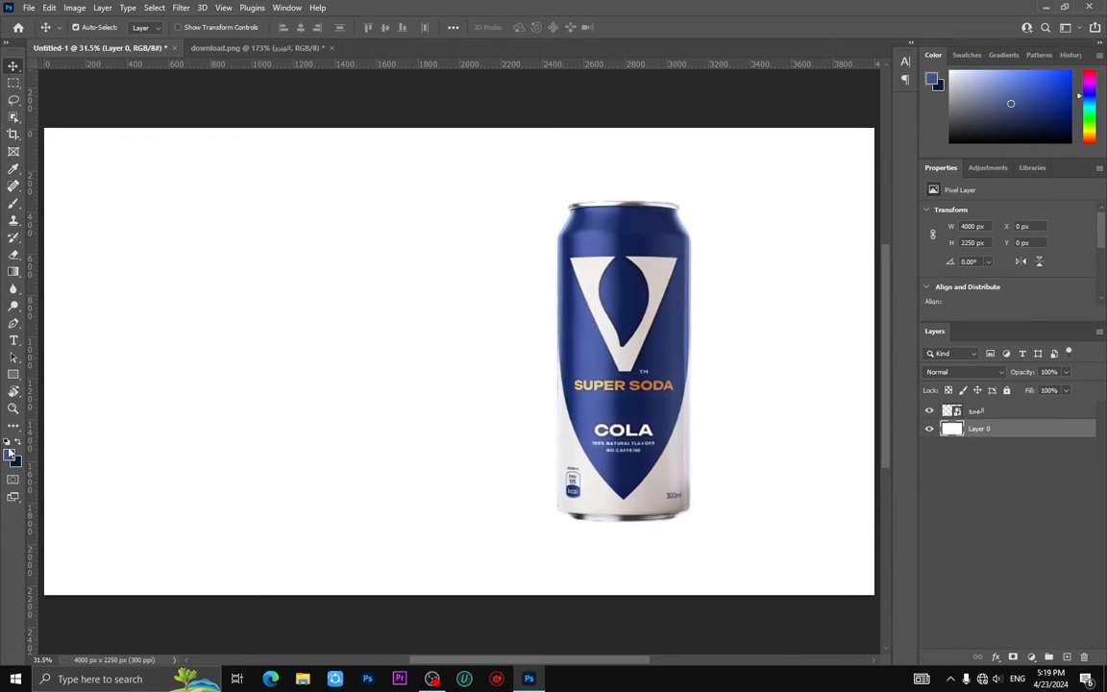
{"action": "left_click", "coordinate": [10, 459]}
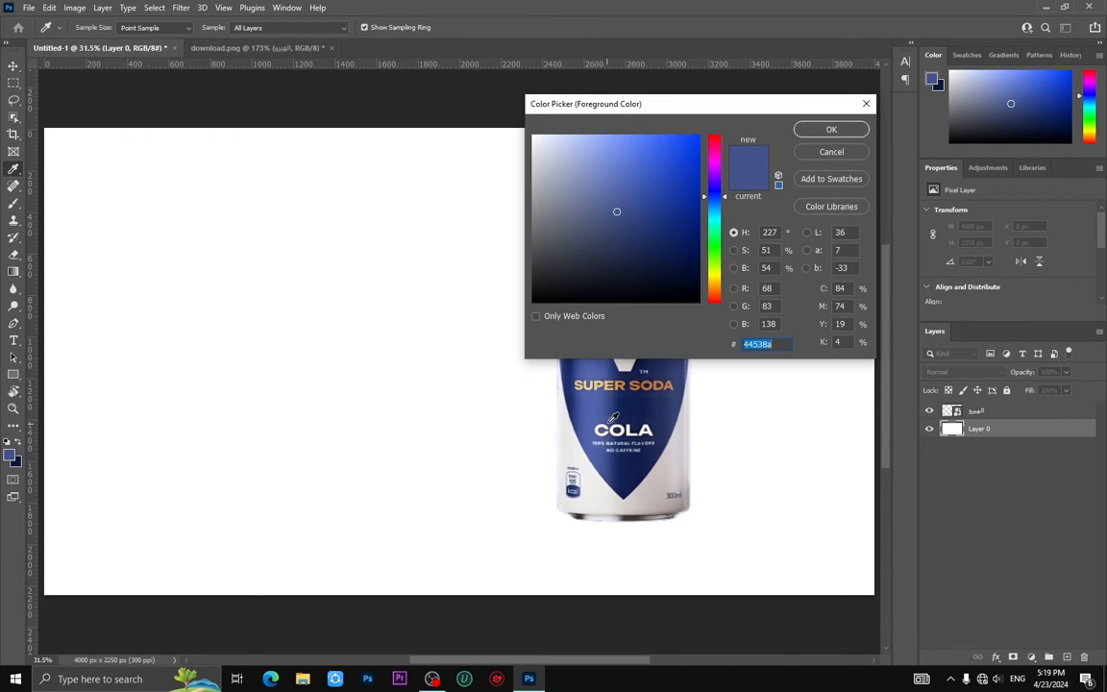
{"action": "left_click", "coordinate": [627, 490]}
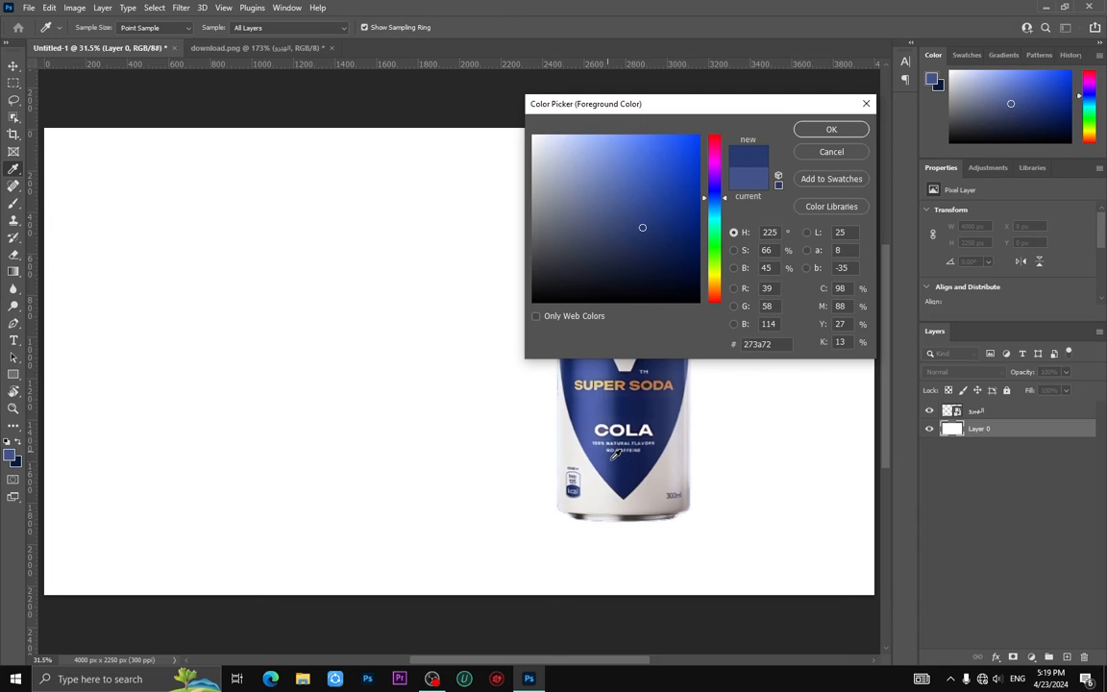
{"action": "left_click", "coordinate": [629, 487]}
{"action": "left_click", "coordinate": [832, 128]}
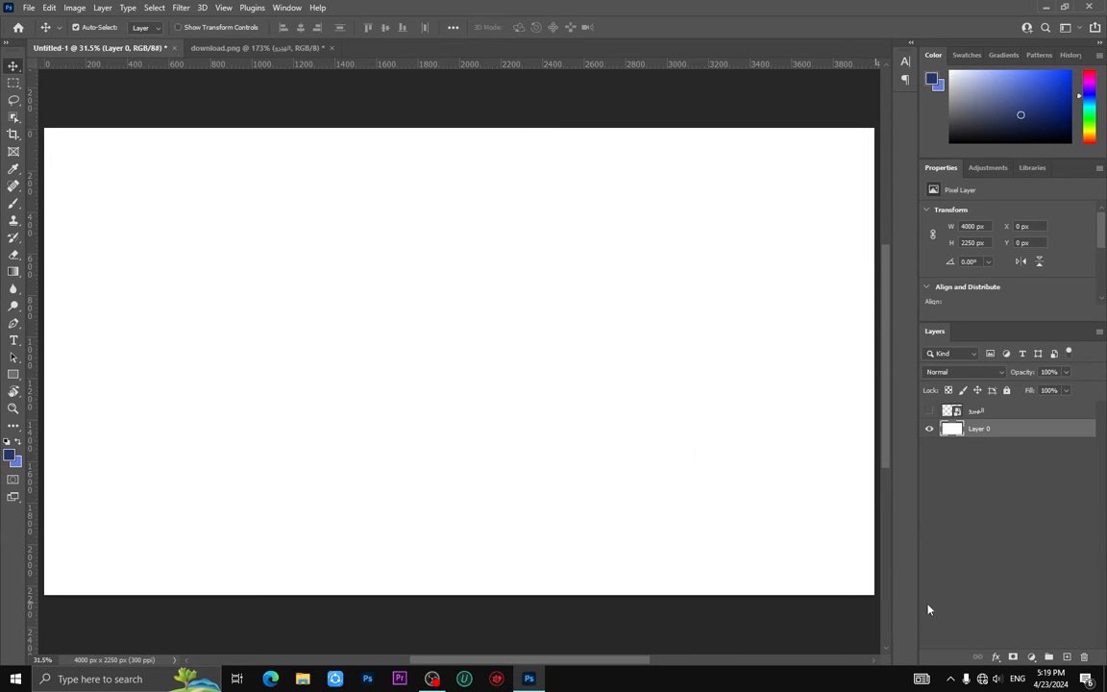
Step: Add a solid colour fill layer in 293463 above the white layer and show the can layer again
{"action": "left_click", "coordinate": [1031, 657]}
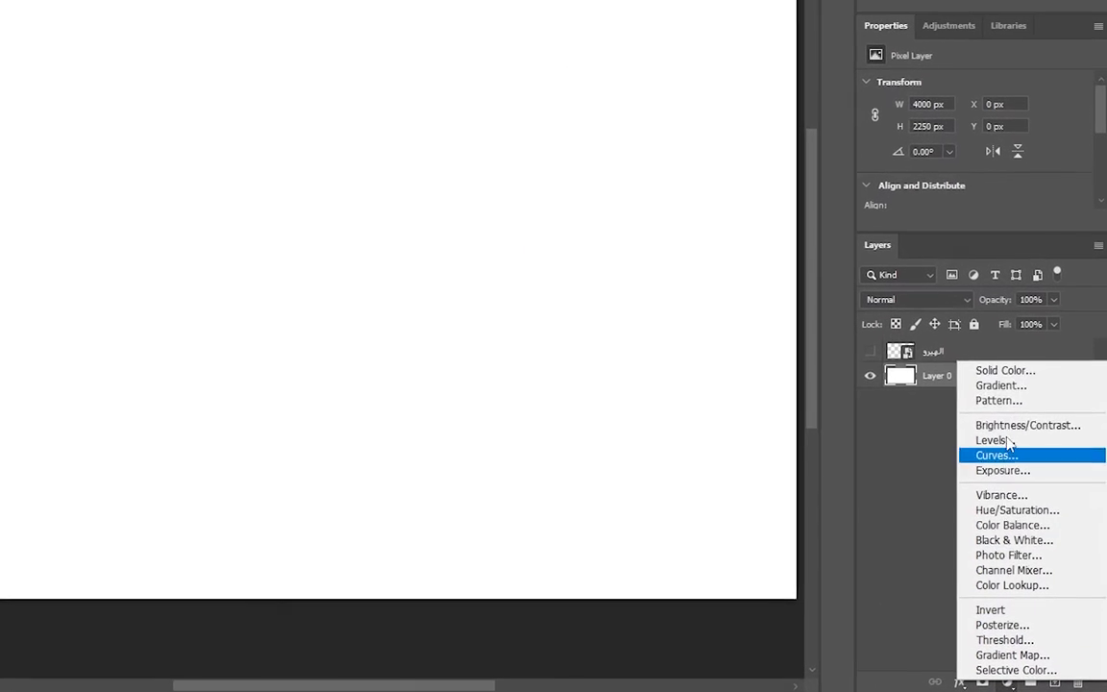
{"action": "left_click", "coordinate": [986, 370]}
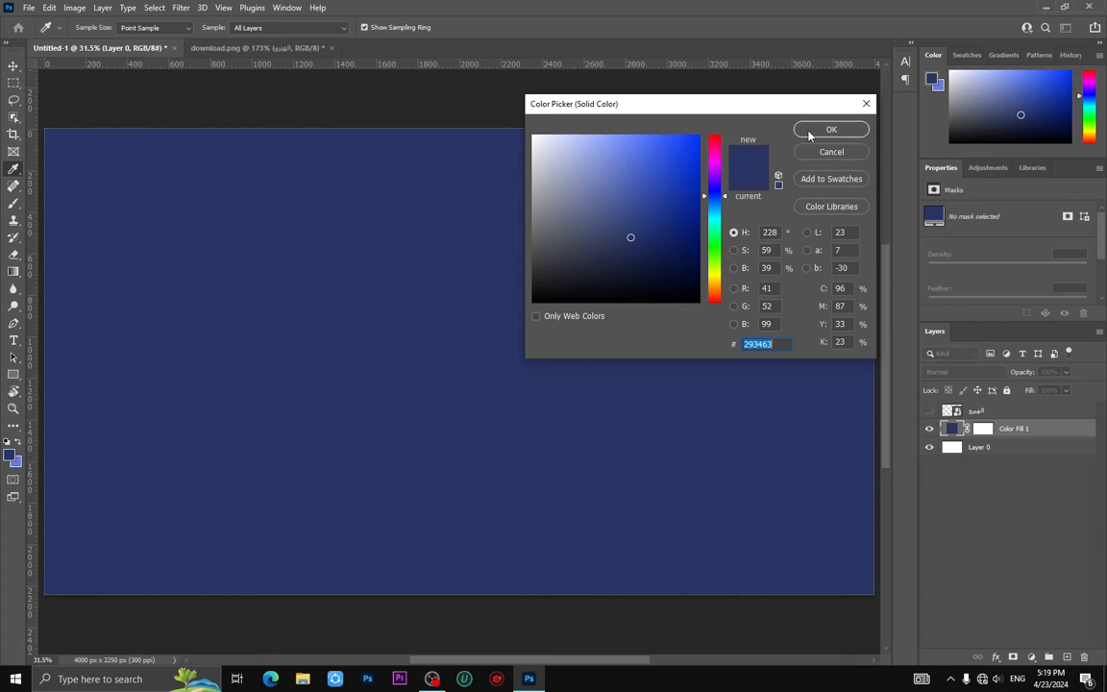
{"action": "left_click", "coordinate": [813, 131]}
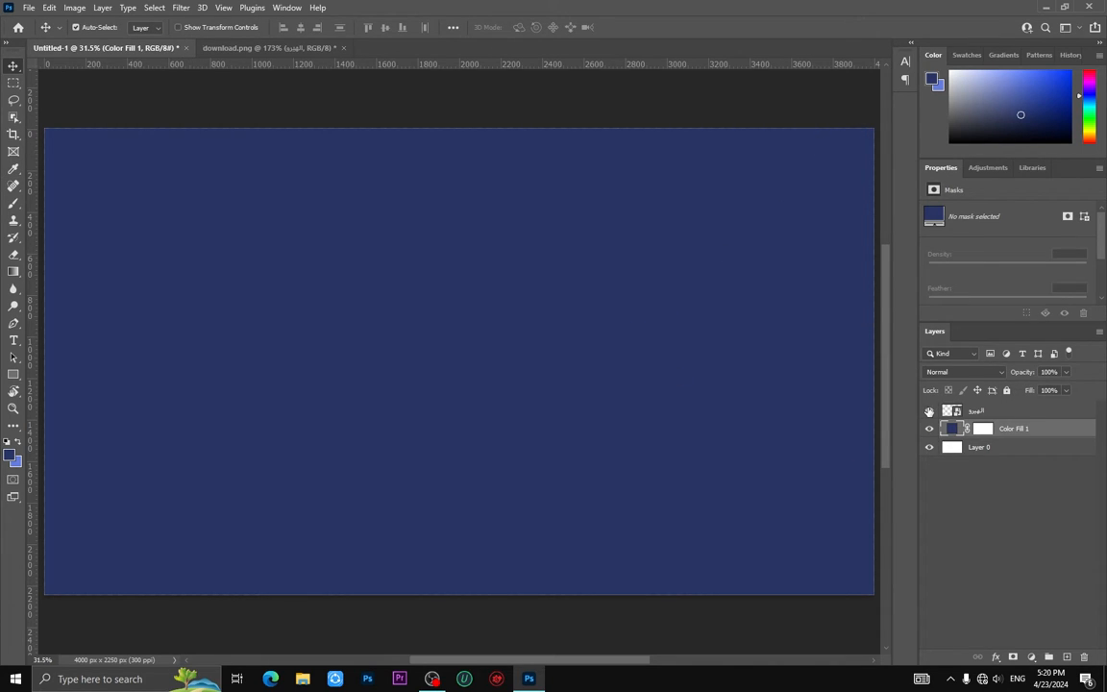
{"action": "left_click", "coordinate": [929, 411]}
Step: Add an empty layer below the can and paint one soft light-blue brush dab on it
{"action": "left_click", "coordinate": [1069, 657]}
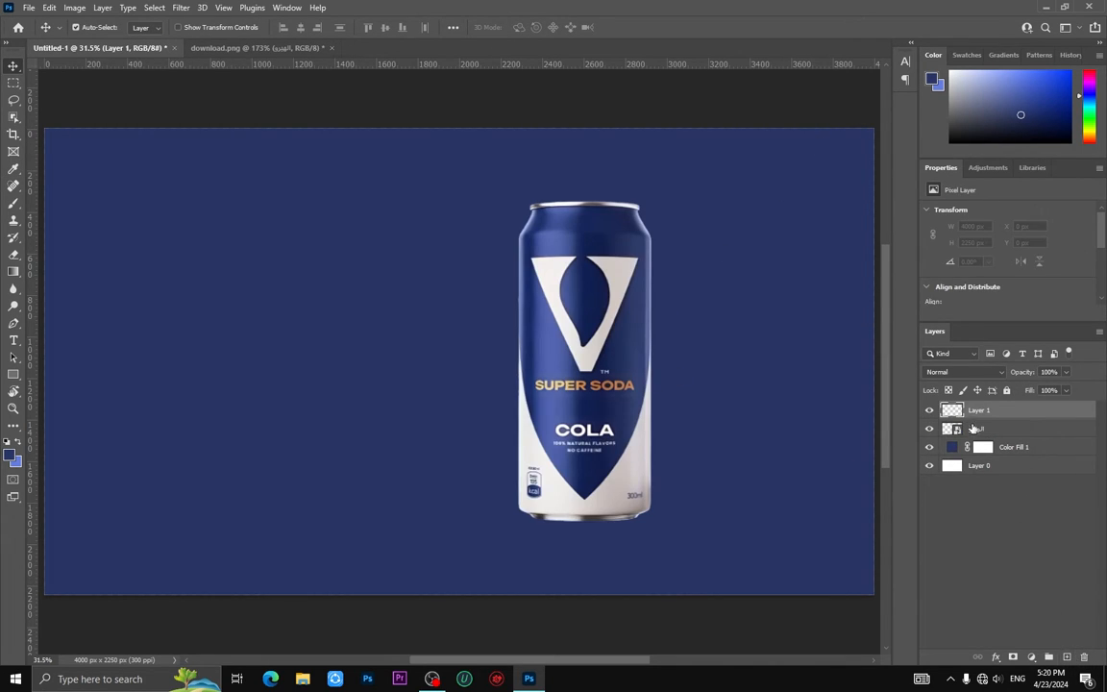
{"action": "left_click_drag", "start_coordinate": [985, 412], "coordinate": [988, 438]}
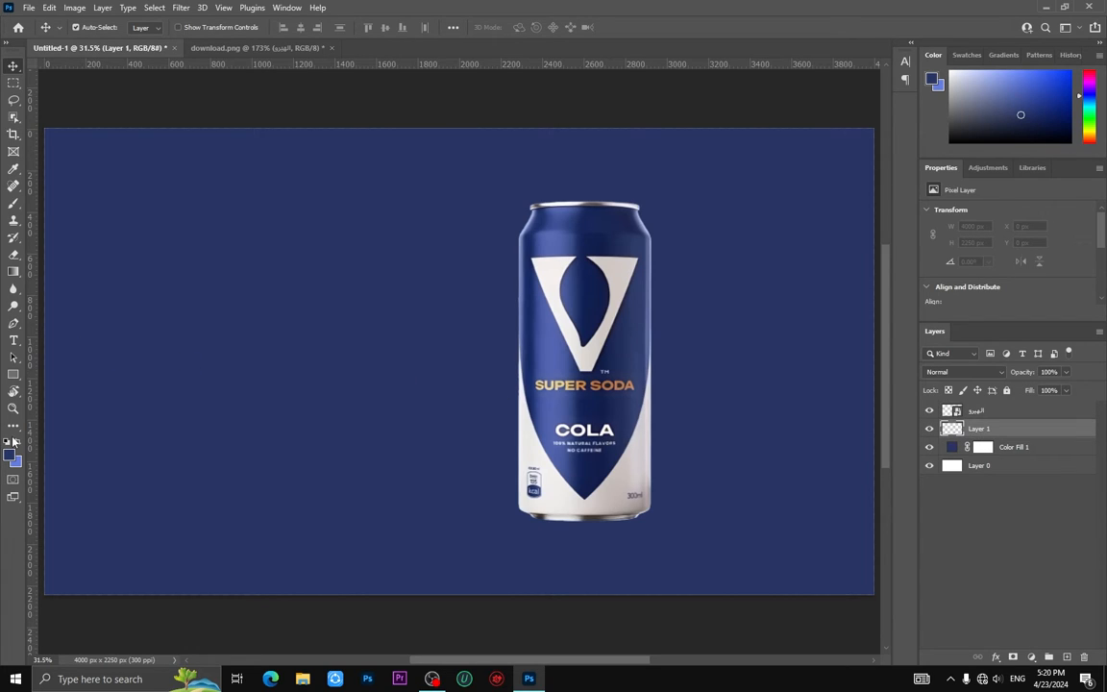
{"action": "left_click", "coordinate": [13, 205]}
{"action": "left_click", "coordinate": [274, 338]}
Step: Enlarge the blue dab into a soft glow about 4458 px wide and centre it behind the can
{"action": "key", "text": "ctrl+t"}
{"action": "left_click_drag", "start_coordinate": [314, 378], "coordinate": [541, 520]}
{"action": "scroll", "coordinate": [541, 520], "scroll_direction": "down", "scroll_amount": 5}
{"action": "left_click_drag", "start_coordinate": [515, 394], "coordinate": [711, 238]}
{"action": "left_click_drag", "start_coordinate": [696, 545], "coordinate": [775, 624]}
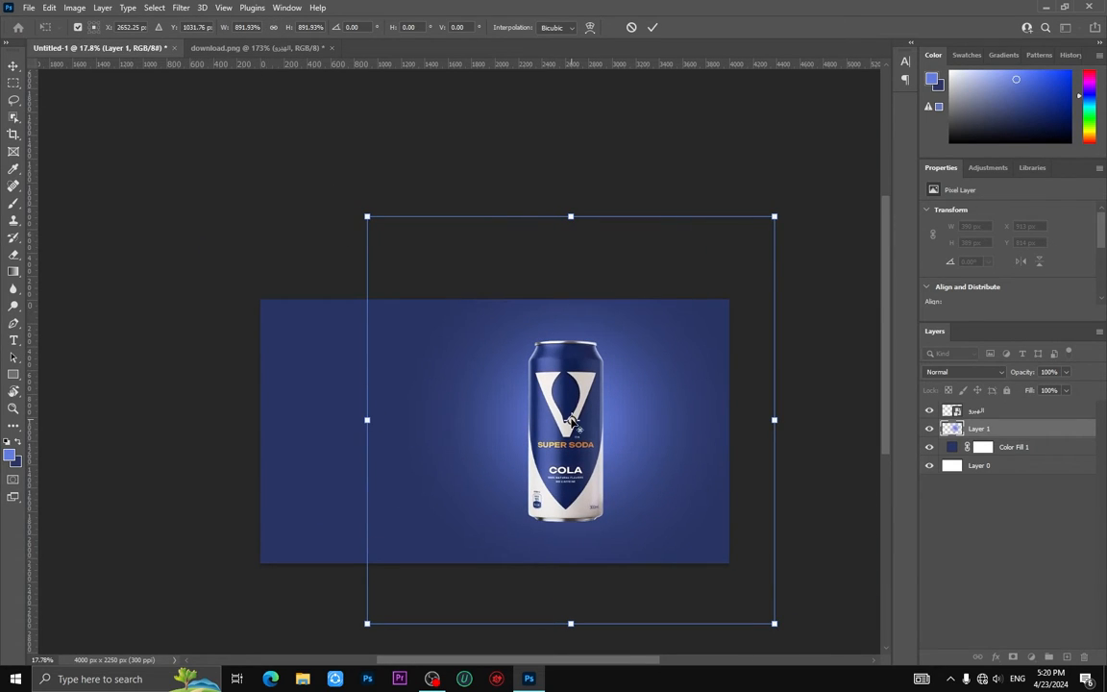
{"action": "left_click_drag", "start_coordinate": [366, 214], "coordinate": [252, 101]}
{"action": "left_click_drag", "start_coordinate": [489, 377], "coordinate": [534, 440]}
{"action": "key", "text": "Return"}
{"action": "key", "text": "ctrl+0"}
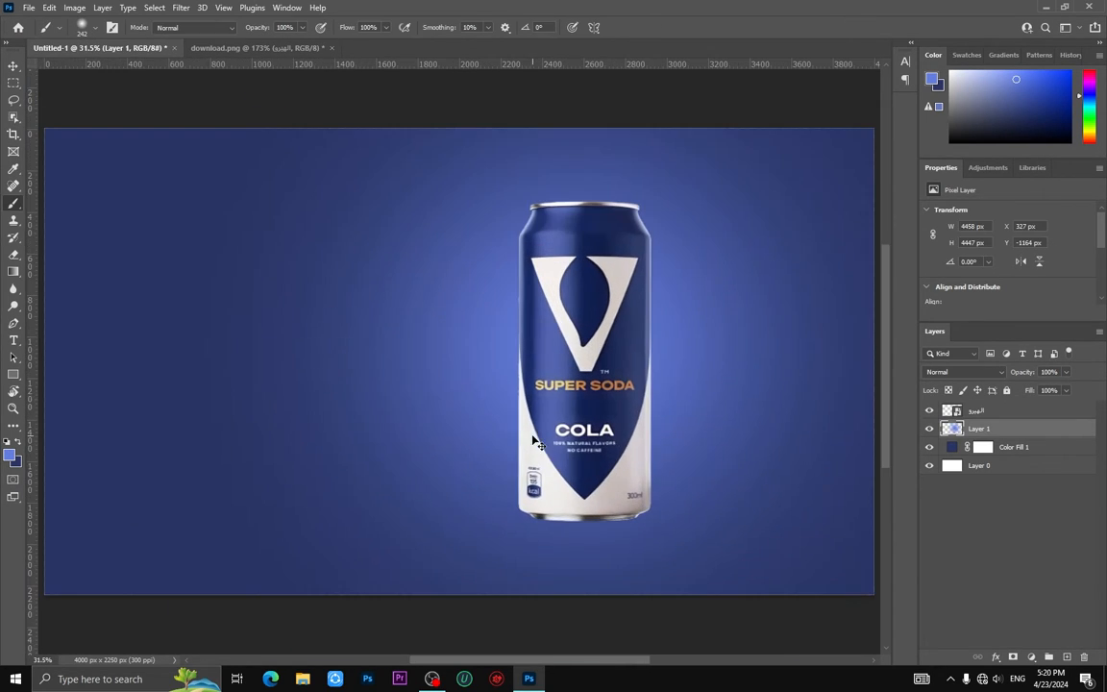
Step: Add a new layer above the blue glow and paint one soft white brush dab on it
{"action": "left_click", "coordinate": [1065, 658]}
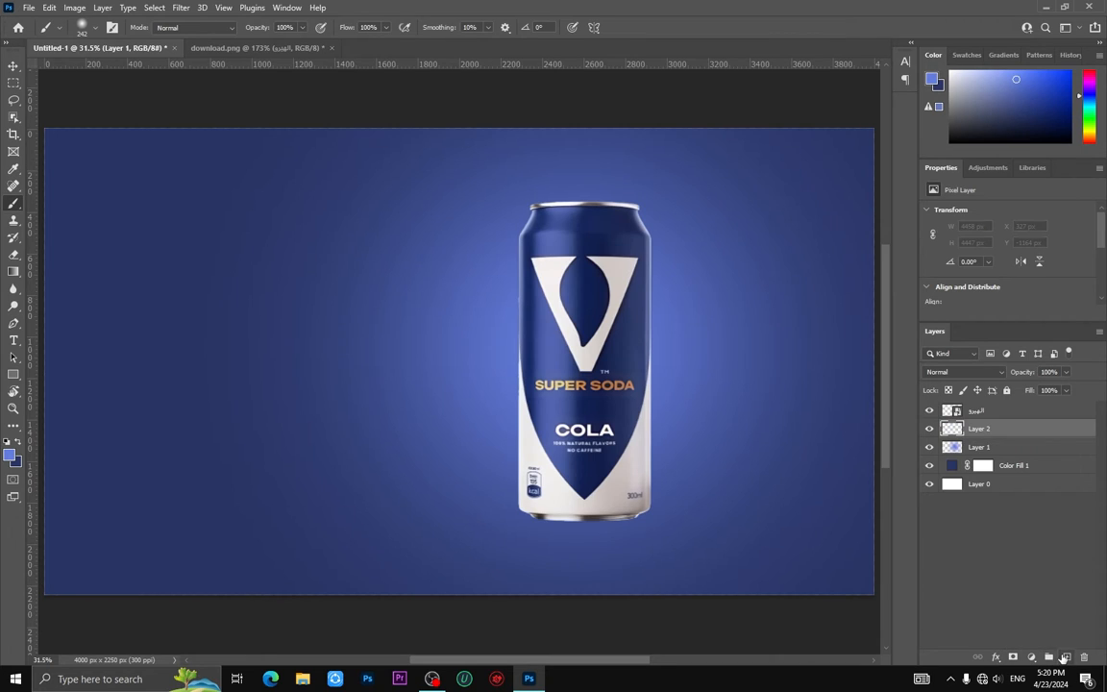
{"action": "key", "text": "d"}
{"action": "key", "text": "x"}
{"action": "left_click", "coordinate": [194, 376]}
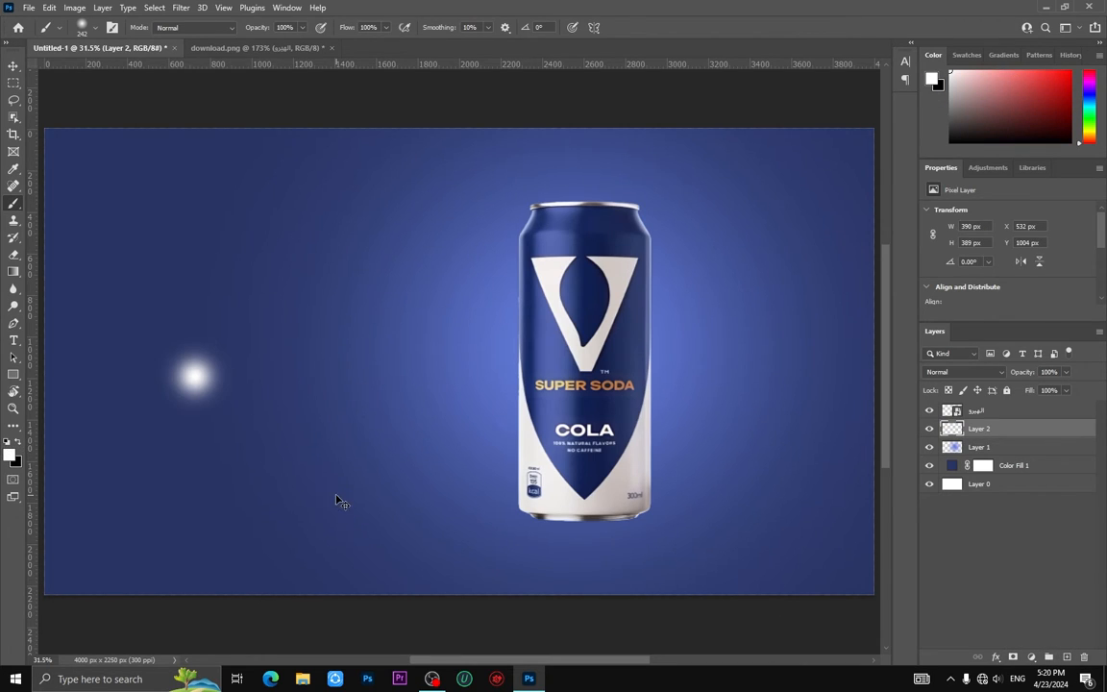
Step: Enlarge the white dab to about 2170 px wide and place it behind the can, directly below the can layer
{"action": "key", "text": "ctrl+t"}
{"action": "scroll", "coordinate": [558, 521], "scroll_direction": "down", "scroll_amount": 5}
{"action": "left_click_drag", "start_coordinate": [392, 467], "coordinate": [511, 588]}
{"action": "left_click_drag", "start_coordinate": [511, 425], "coordinate": [580, 355]}
{"action": "key", "text": "Return"}
{"action": "left_click_drag", "start_coordinate": [985, 429], "coordinate": [984, 400]}
{"action": "key", "text": "v"}
{"action": "key", "text": "ctrl+0"}
{"action": "left_click_drag", "start_coordinate": [405, 432], "coordinate": [675, 361]}
{"action": "key", "text": "ctrl+["}
Step: Scale the white glow to 92.67% and lower its opacity to 56%
{"action": "key", "text": "ctrl+t"}
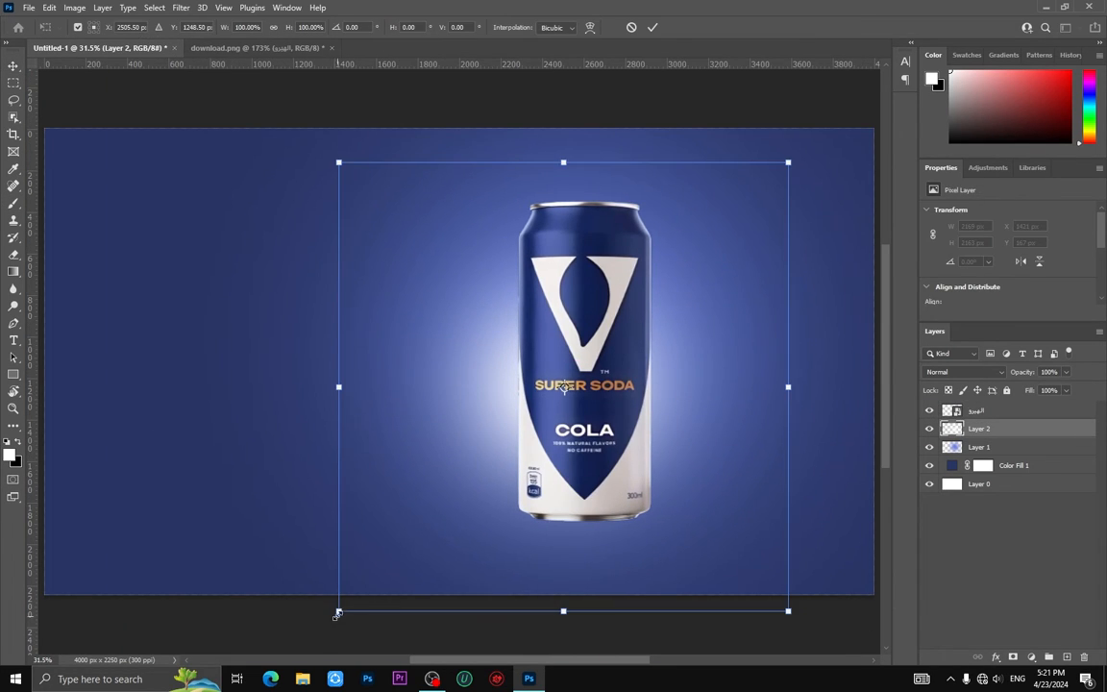
{"action": "left_click_drag", "start_coordinate": [338, 613], "coordinate": [365, 589]}
{"action": "left_click_drag", "start_coordinate": [1024, 373], "coordinate": [1005, 373]}
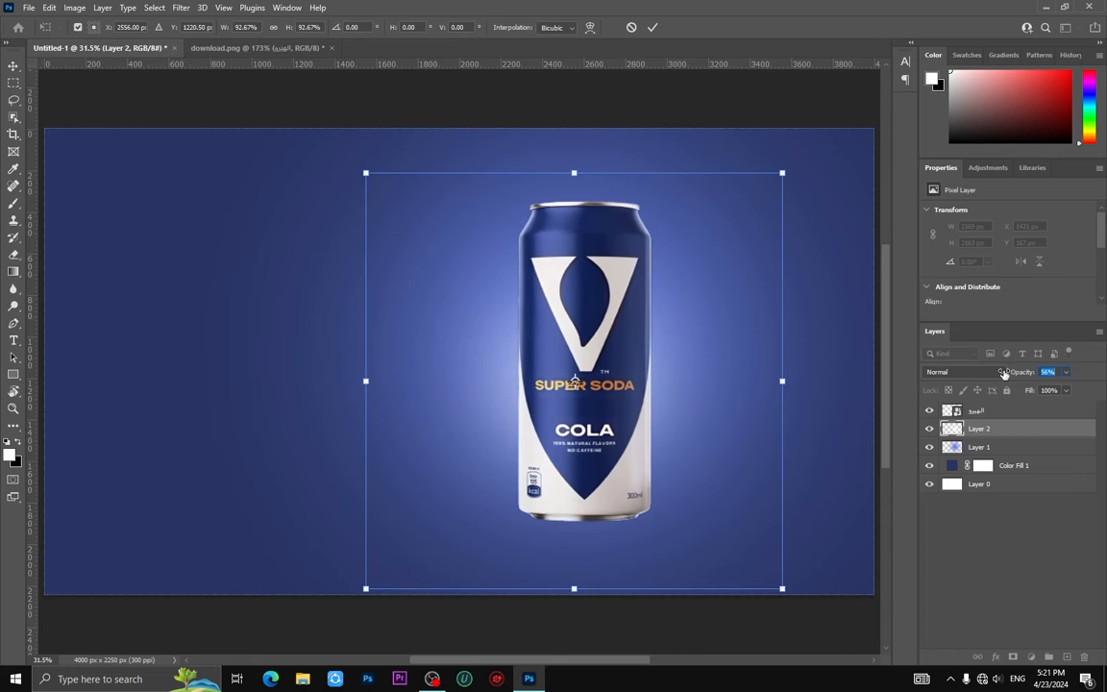
Step: Reduce the blue glow to about 3502 px wide and darken the solid colour fill to 1e274b
{"action": "left_click", "coordinate": [957, 447]}
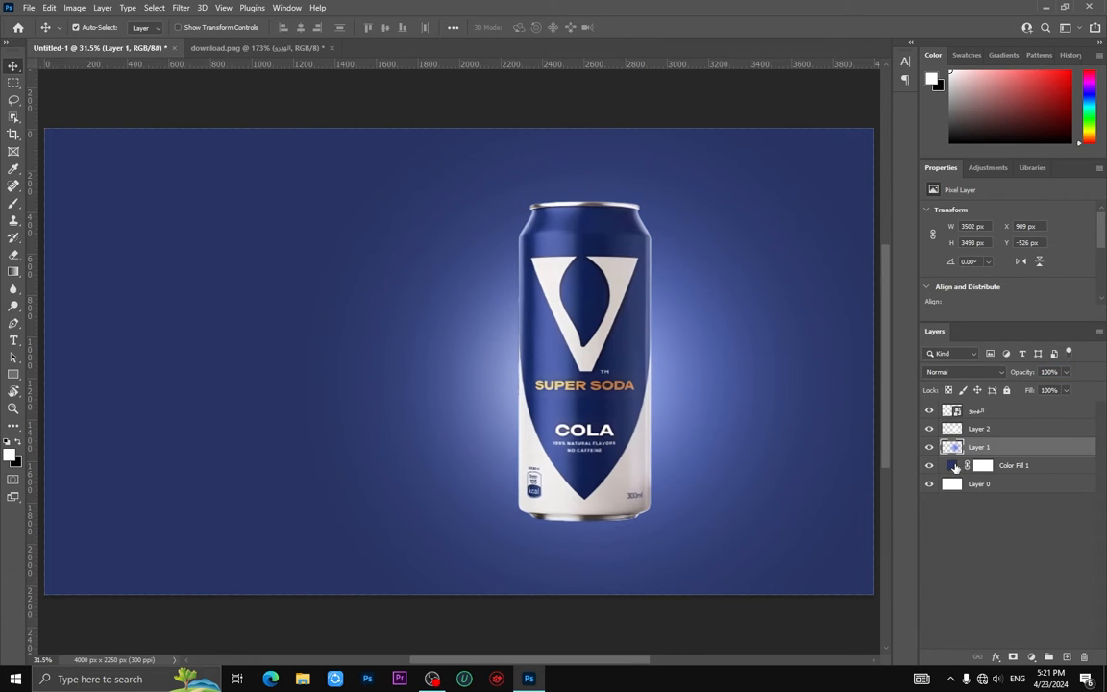
{"action": "double_click", "coordinate": [955, 466]}
{"action": "left_click_drag", "start_coordinate": [719, 106], "coordinate": [879, 79]}
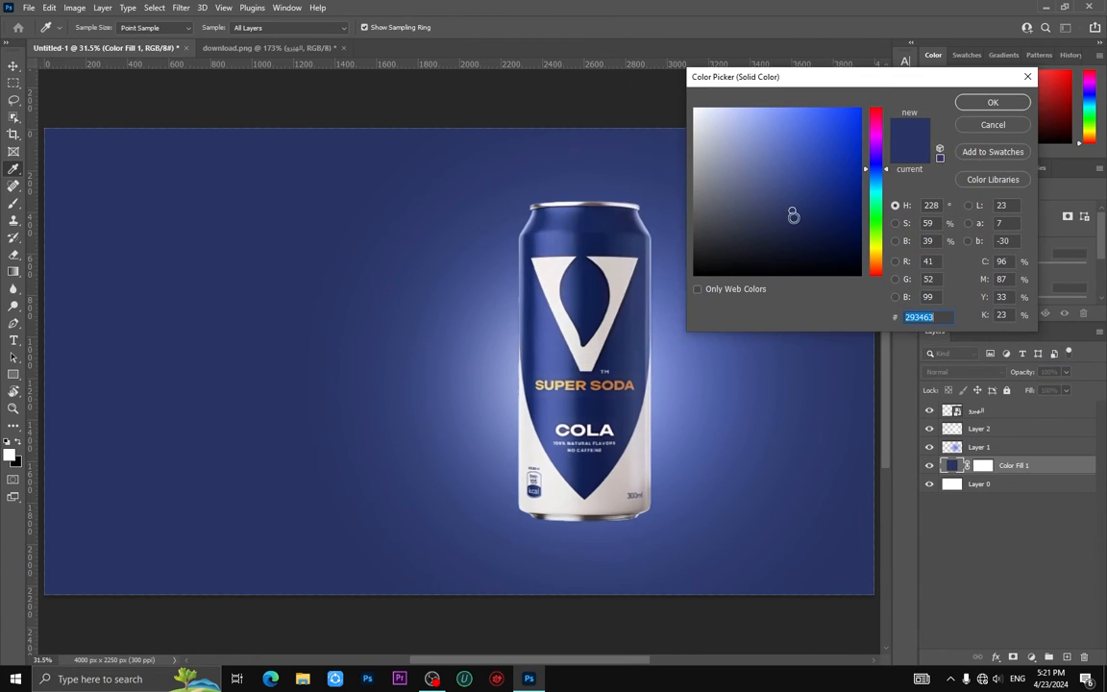
{"action": "left_click", "coordinate": [972, 102]}
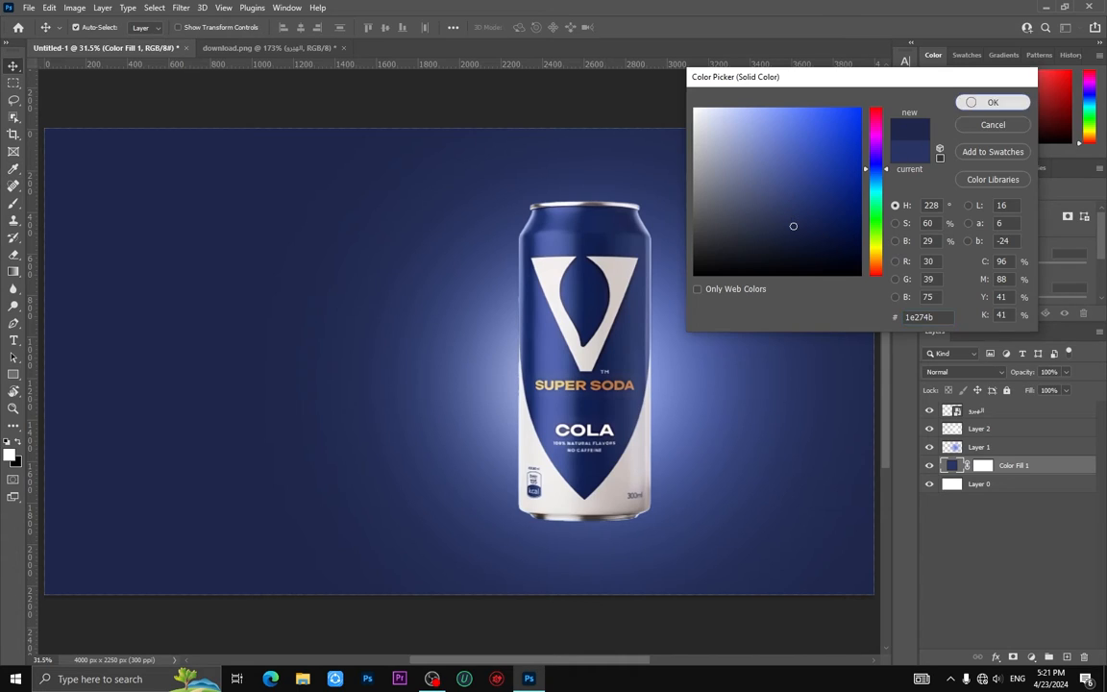
Step: Group the two glow layers, the colour fill and the white base layer, and name the group background
{"action": "left_click", "coordinate": [995, 430]}
{"action": "left_click", "coordinate": [995, 487], "text": "shift"}
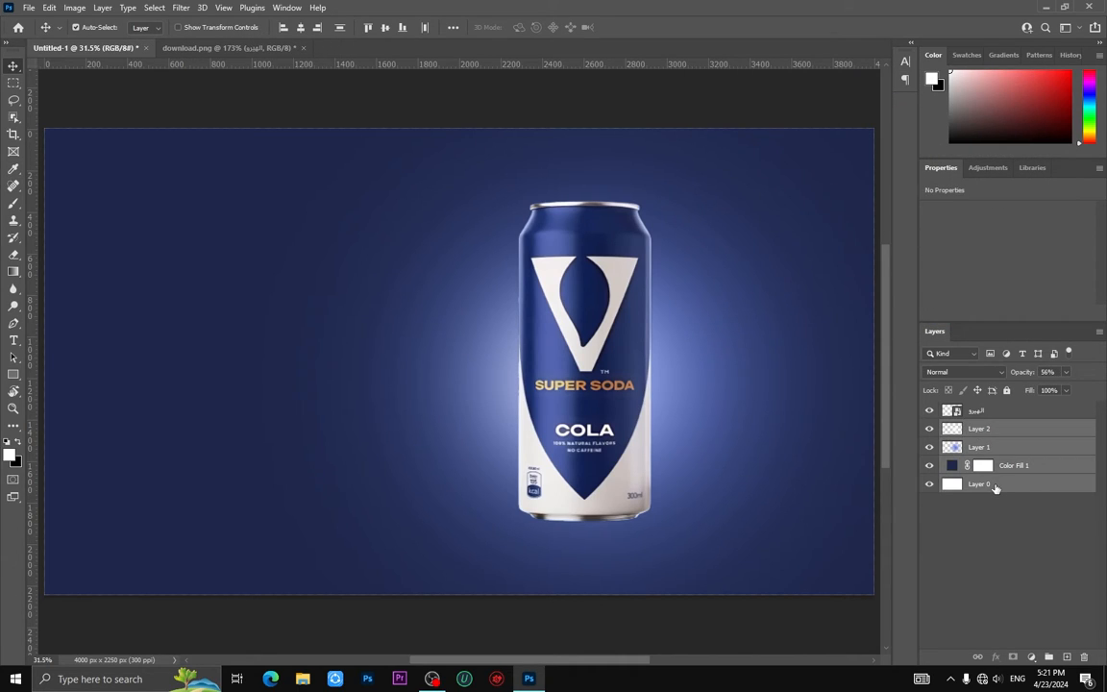
{"action": "key", "text": "ctrl+g"}
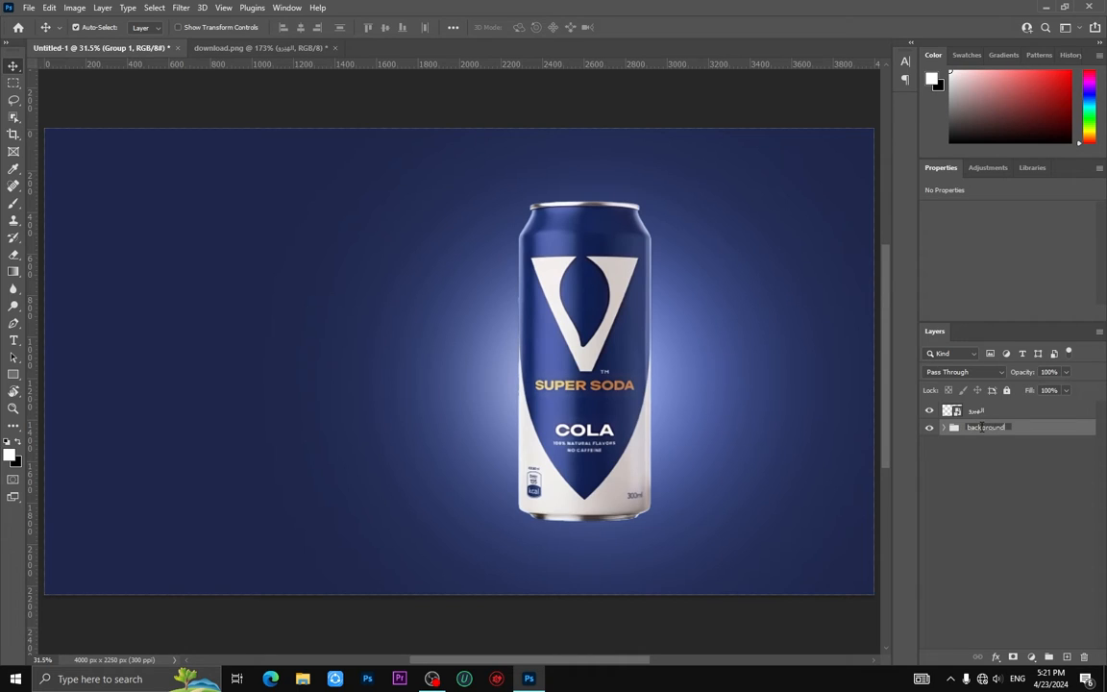
{"action": "key", "text": "Return"}
Step: Duplicate the can, flip the copy vertically and place it directly beneath the original as a reflection
{"action": "left_click", "coordinate": [993, 413]}
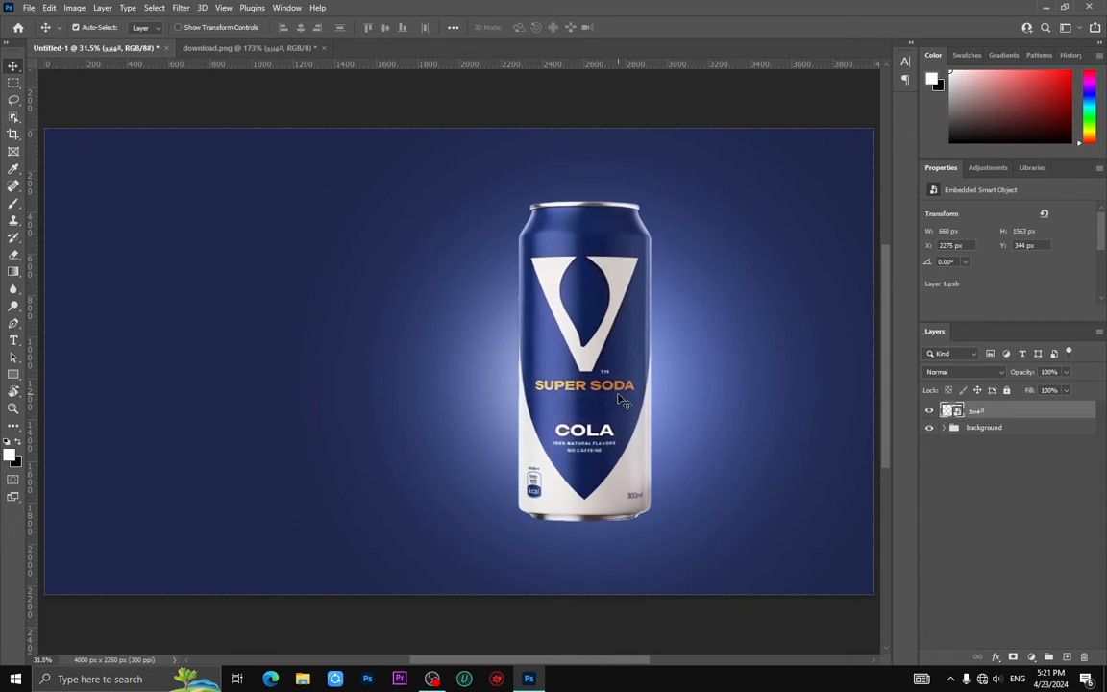
{"action": "left_click_drag", "start_coordinate": [620, 399], "coordinate": [620, 411]}
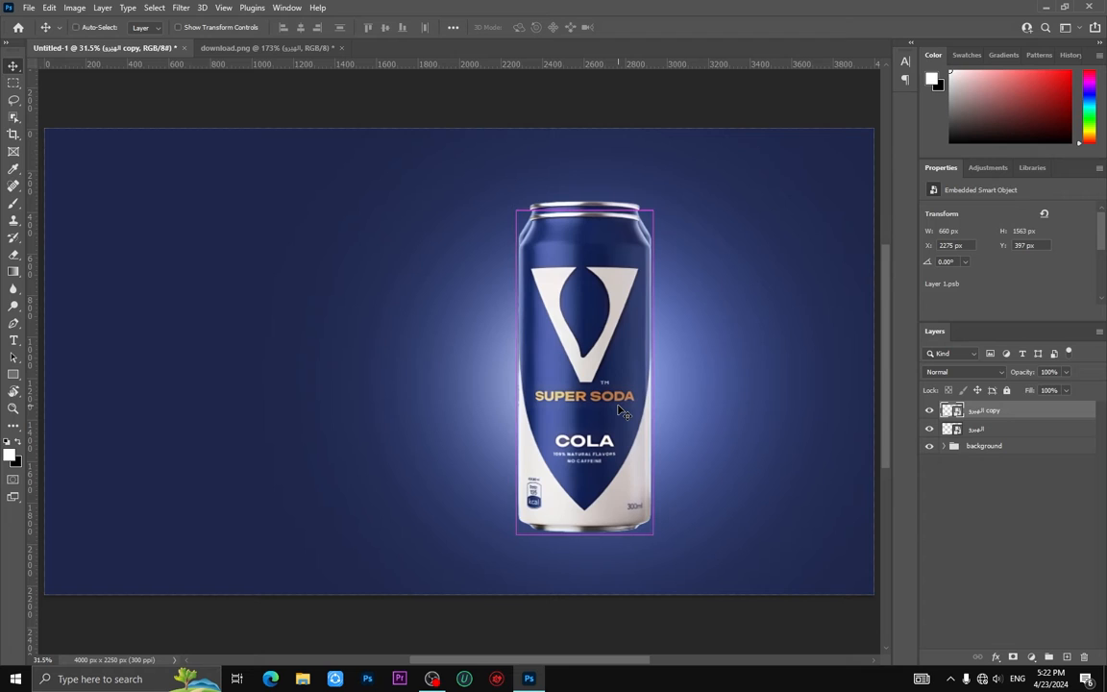
{"action": "key", "text": "ctrl+t"}
{"action": "right_click", "coordinate": [621, 377]}
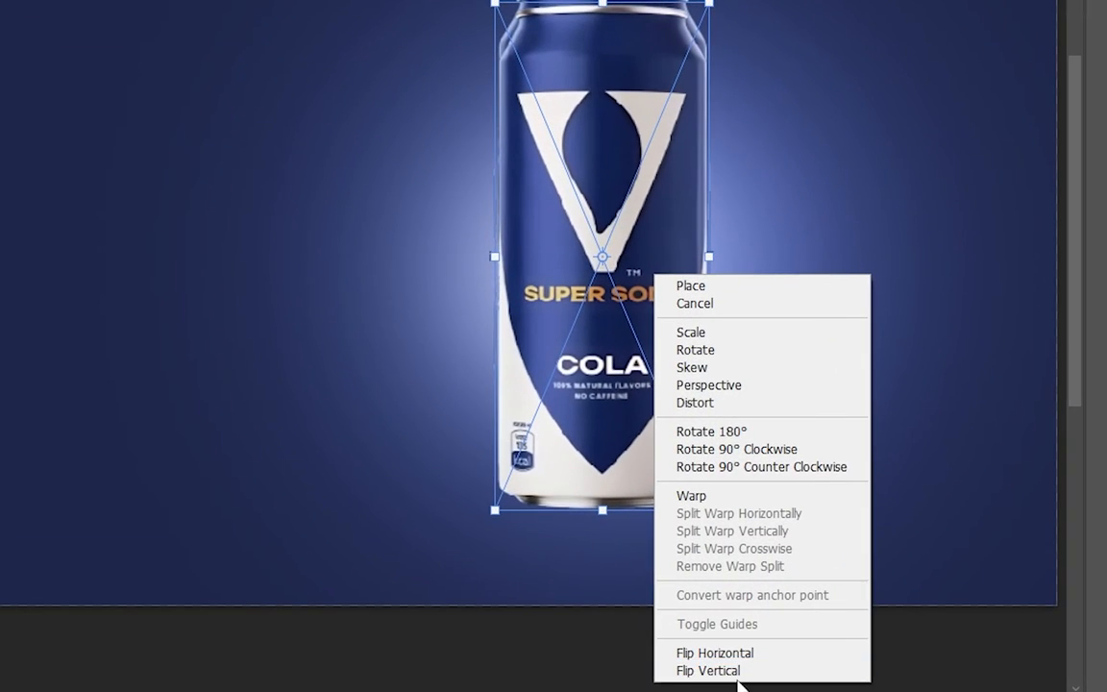
{"action": "left_click", "coordinate": [738, 673]}
{"action": "left_click_drag", "start_coordinate": [629, 185], "coordinate": [601, 614]}
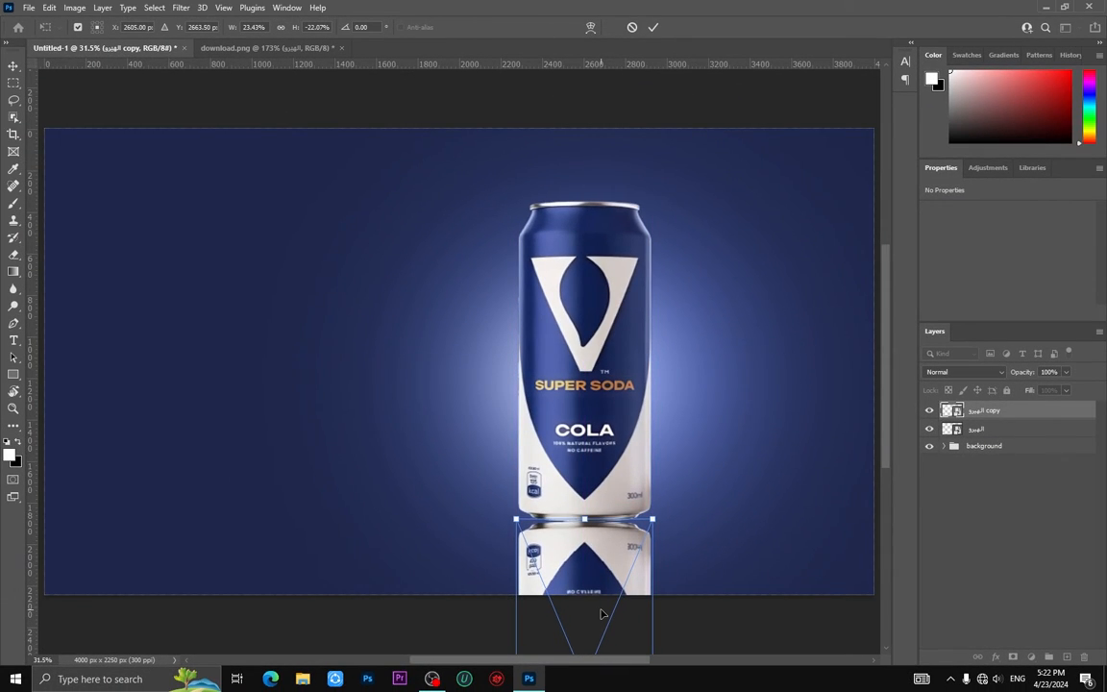
{"action": "key", "text": "Return"}
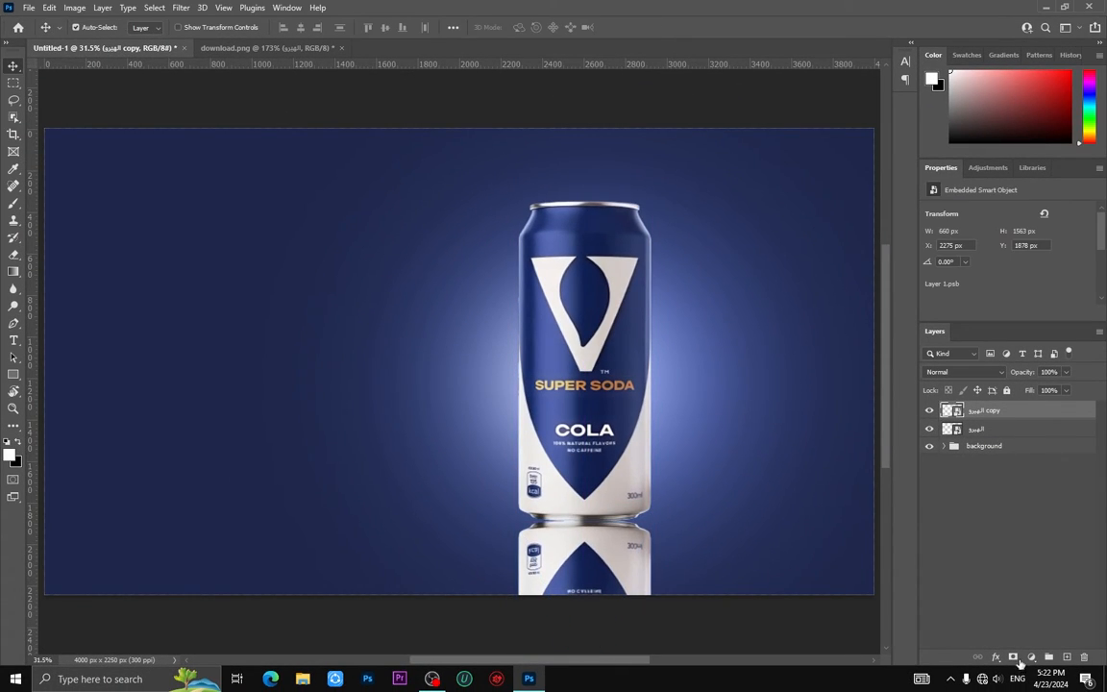
Step: Add a layer mask to the flipped can and fade it downward from the can's base with a linear gradient
{"action": "left_click", "coordinate": [1014, 658]}
{"action": "left_click", "coordinate": [13, 271]}
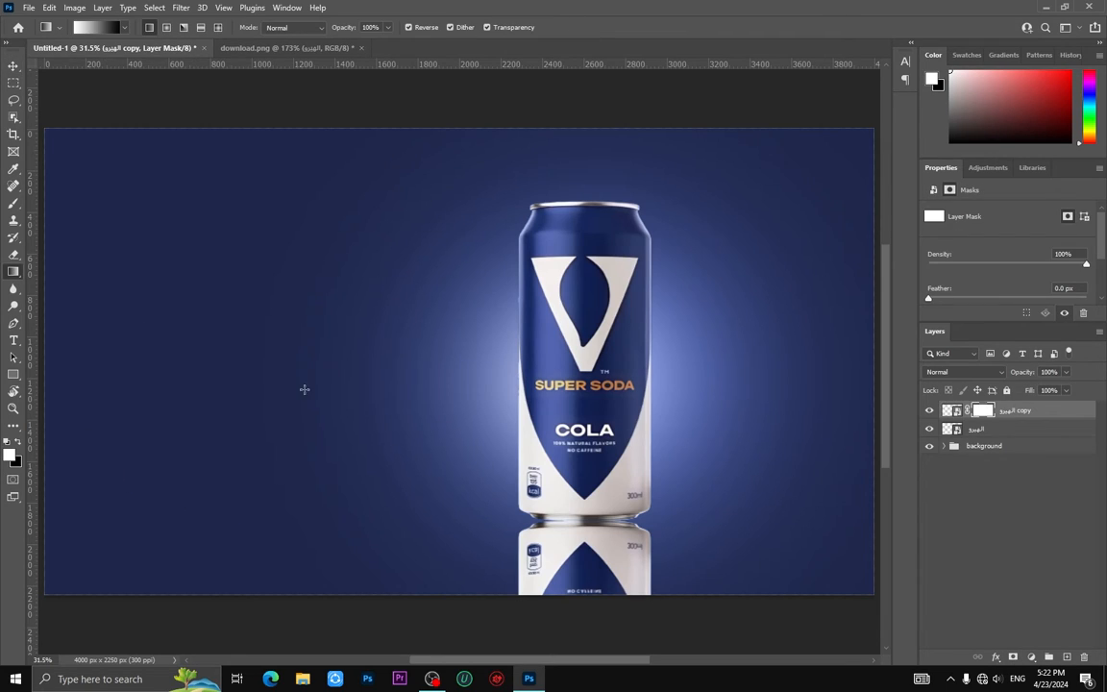
{"action": "left_click_drag", "start_coordinate": [587, 521], "coordinate": [590, 579]}
Step: Add a new layer on top and paint one soft black brush dab on it
{"action": "left_click", "coordinate": [1068, 657]}
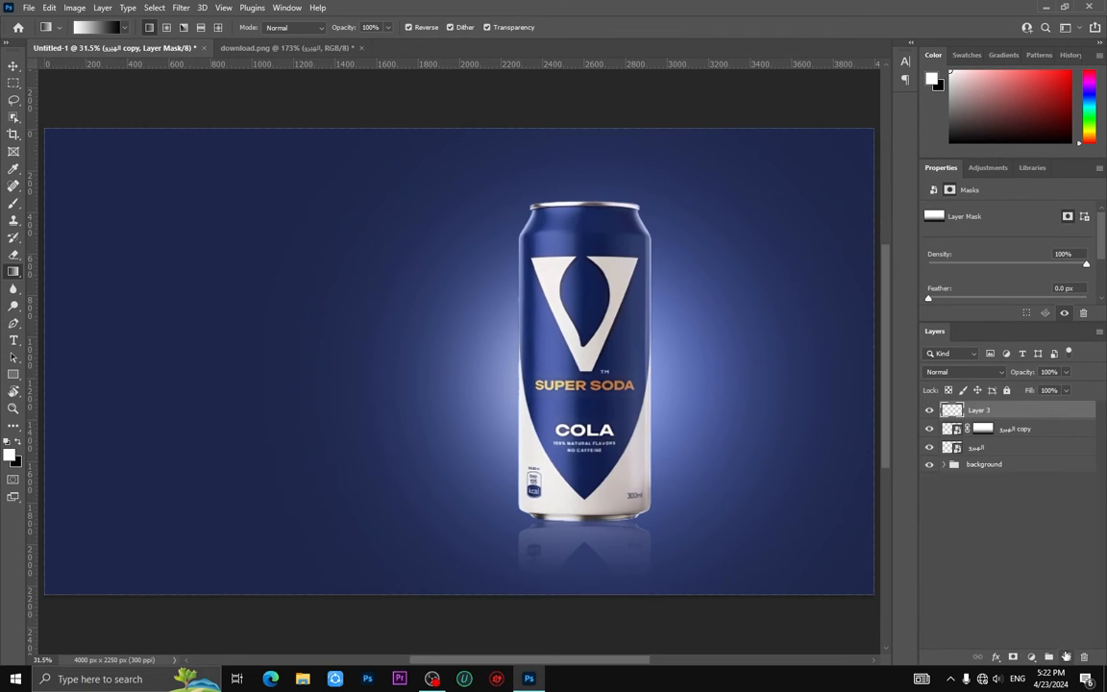
{"action": "left_click", "coordinate": [13, 203]}
{"action": "key", "text": "x"}
{"action": "left_click", "coordinate": [341, 366]}
Step: Flatten the black dab into a shadow about 1032 × 62 px and place it under the can's base
{"action": "key", "text": "ctrl+t"}
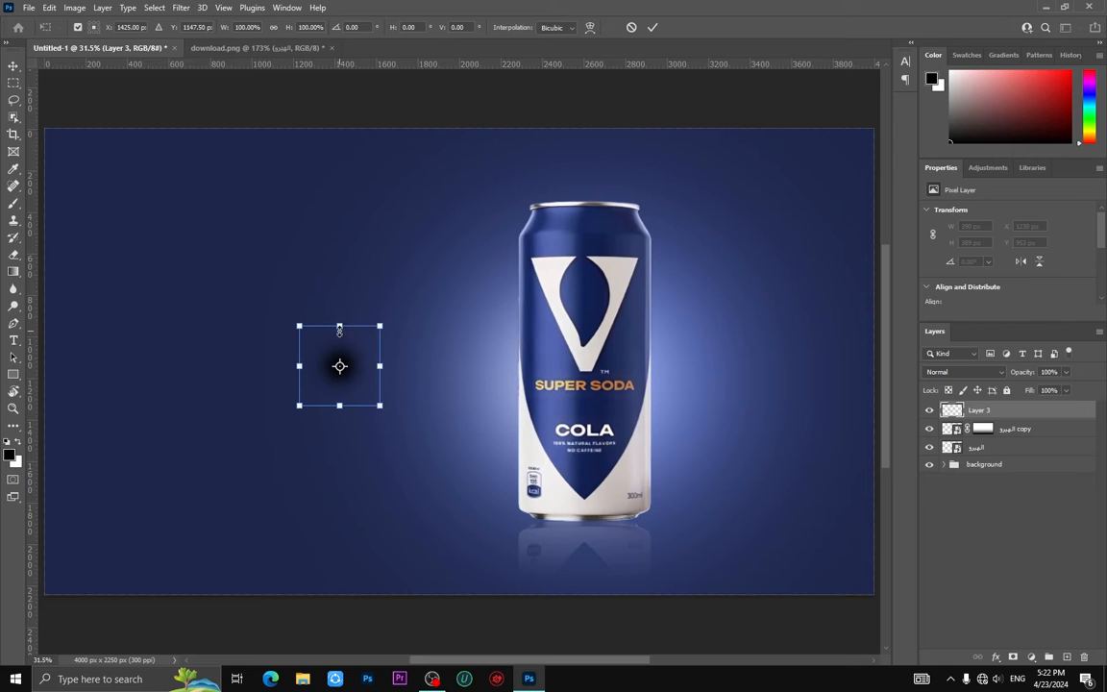
{"action": "mouse_move", "coordinate": [340, 327]}
{"action": "left_mouse_down"}
{"action": "mouse_move", "coordinate": [340, 382]}
{"action": "mouse_move", "coordinate": [515, 394]}
{"action": "left_mouse_up"}
{"action": "left_click_drag", "start_coordinate": [407, 383], "coordinate": [408, 393]}
{"action": "left_click_drag", "start_coordinate": [415, 398], "coordinate": [592, 523]}
{"action": "key", "text": "Return"}
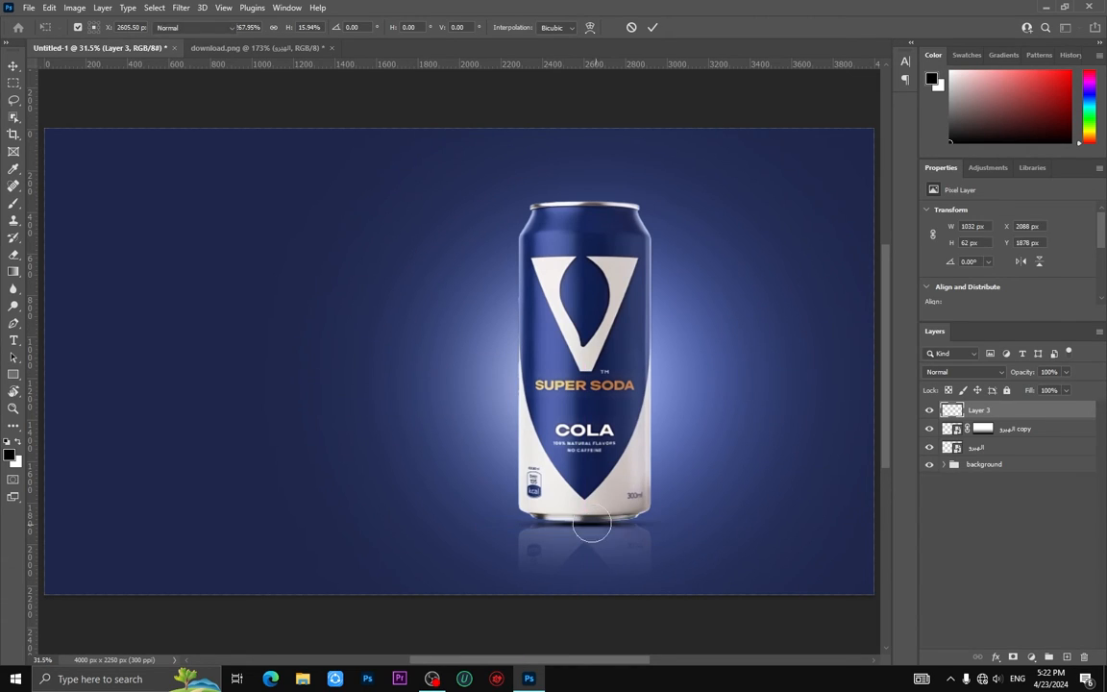
Step: Open the cola glass image pngegg (3) and convert its layer to a smart object
{"action": "key", "text": "ctrl+o"}
{"action": "left_click", "coordinate": [308, 101]}
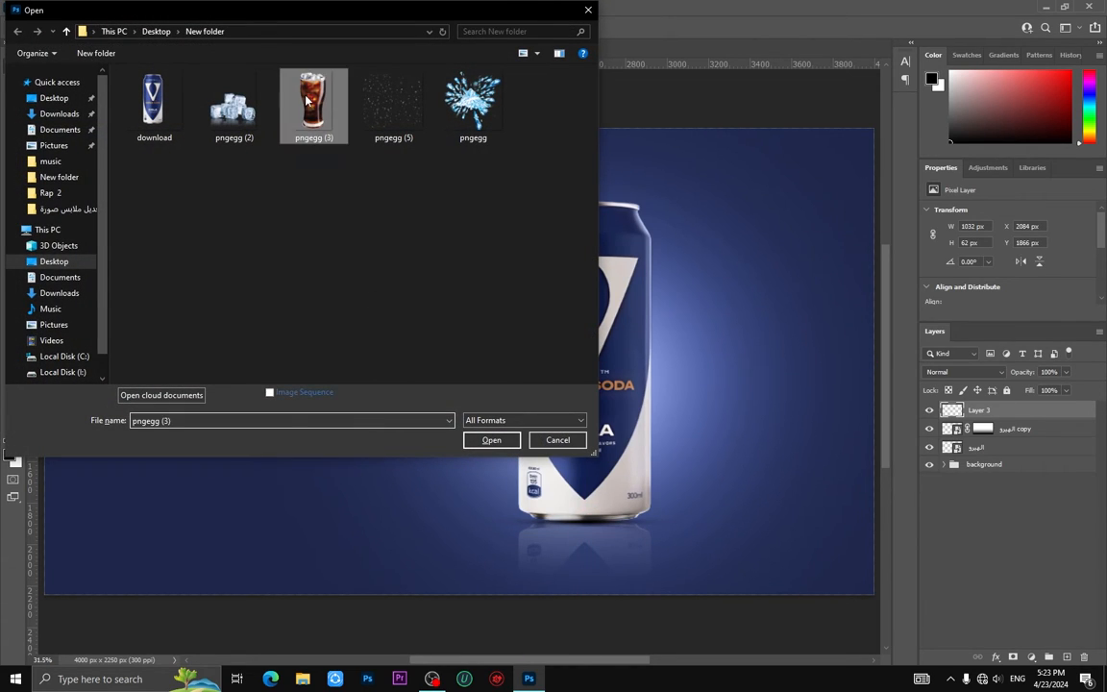
{"action": "double_click", "coordinate": [308, 101]}
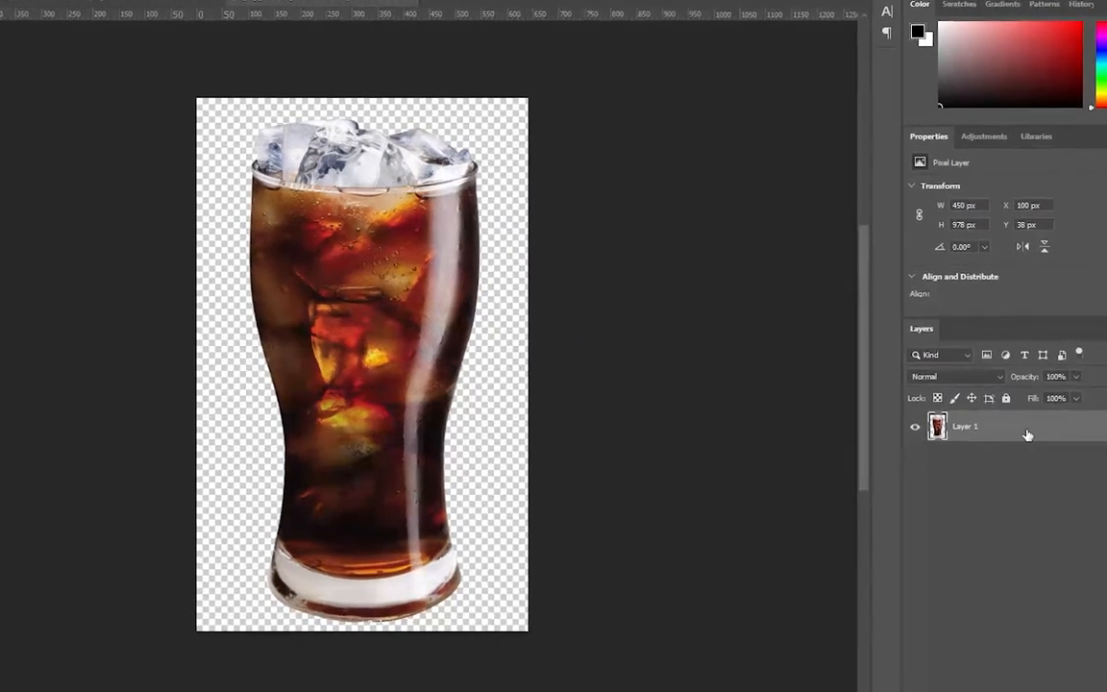
{"action": "right_click", "coordinate": [1026, 423]}
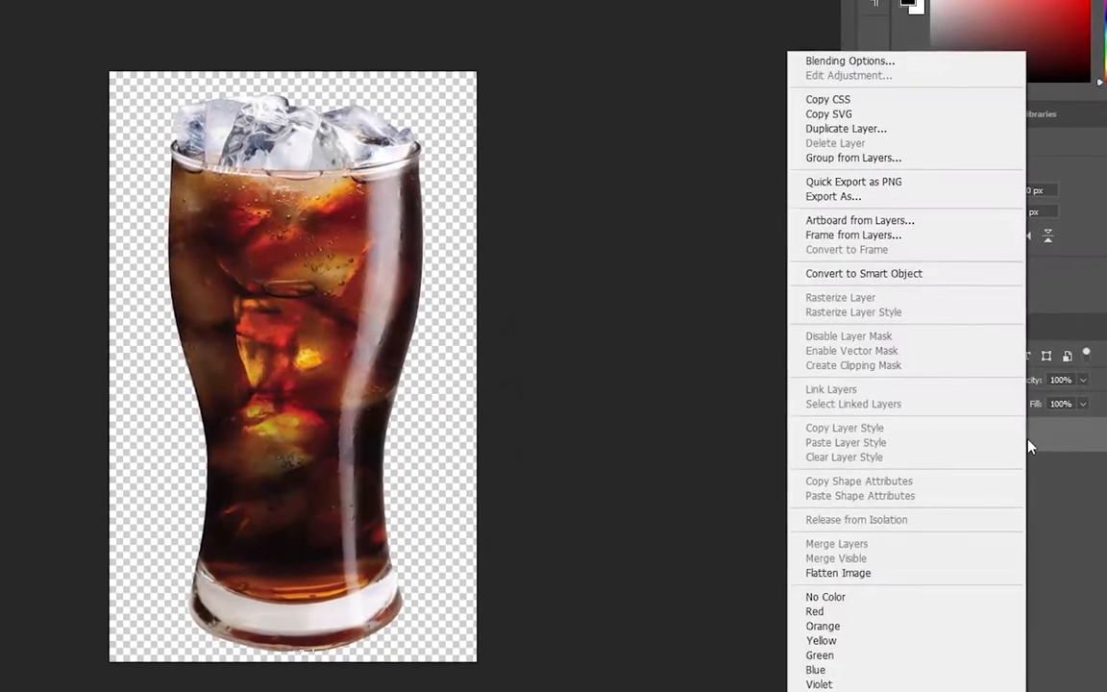
{"action": "left_click", "coordinate": [863, 273]}
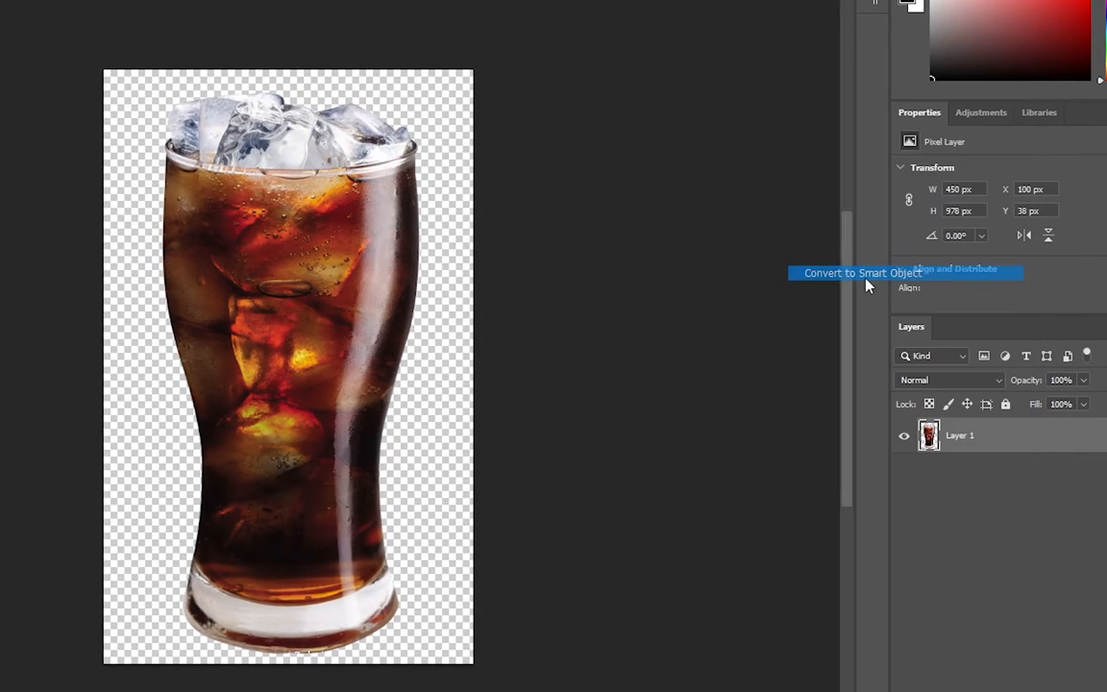
Step: Bring the cola glass into the ad document, scale it to about 623 × 1355 px and place it beside the can
{"action": "left_click_drag", "start_coordinate": [431, 326], "coordinate": [135, 87]}
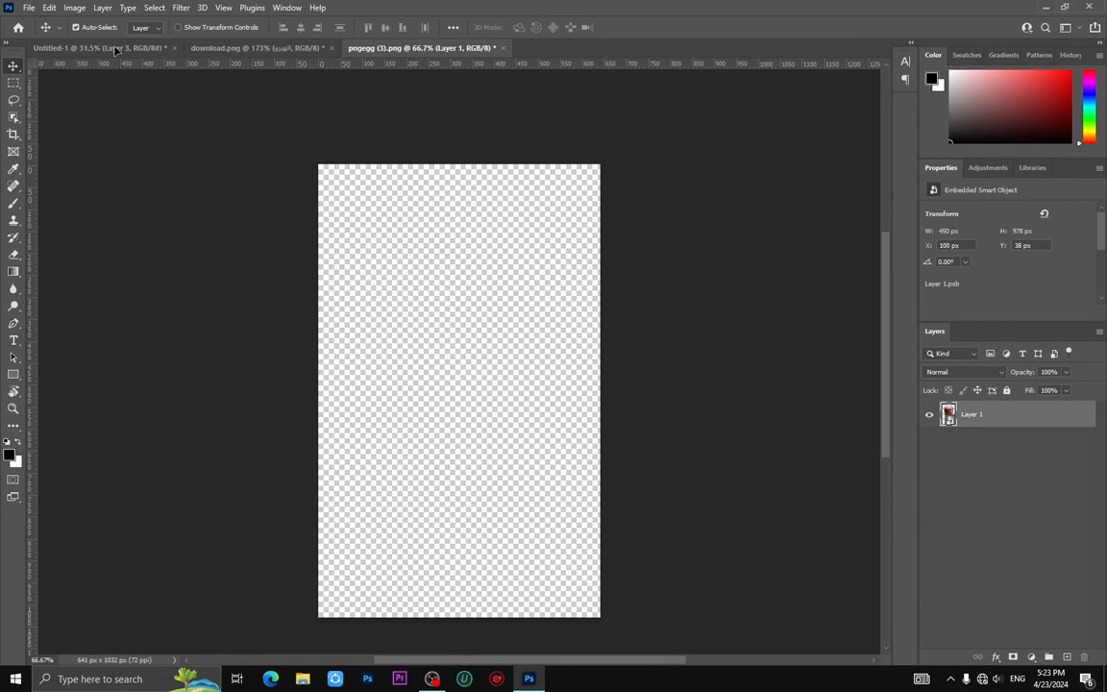
{"action": "left_click_drag", "start_coordinate": [387, 325], "coordinate": [472, 412]}
{"action": "key", "text": "ctrl+t"}
{"action": "left_click_drag", "start_coordinate": [517, 308], "coordinate": [531, 228]}
{"action": "mouse_move", "coordinate": [513, 396]}
{"action": "left_mouse_down"}
{"action": "mouse_move", "coordinate": [511, 412]}
{"action": "mouse_move", "coordinate": [513, 403]}
{"action": "left_mouse_up"}
{"action": "key", "text": "Return"}
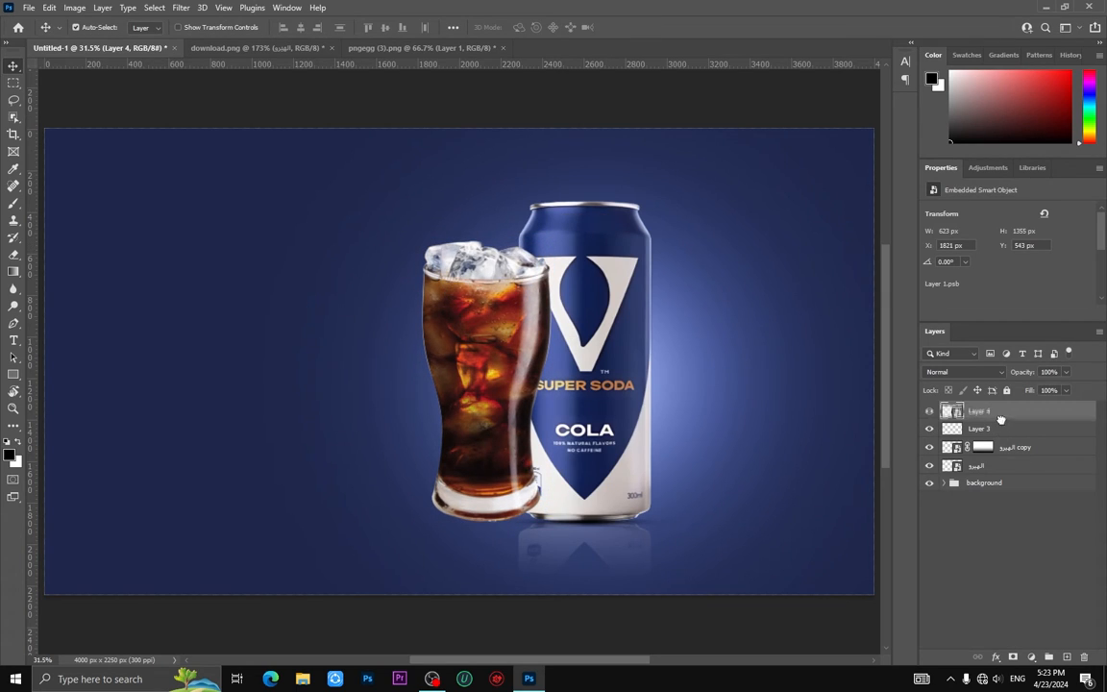
Step: Move the glass layer behind the can, nudge it slightly down and widen it to about 680 px
{"action": "left_click_drag", "start_coordinate": [1001, 420], "coordinate": [999, 477]}
{"action": "left_click_drag", "start_coordinate": [489, 500], "coordinate": [489, 502]}
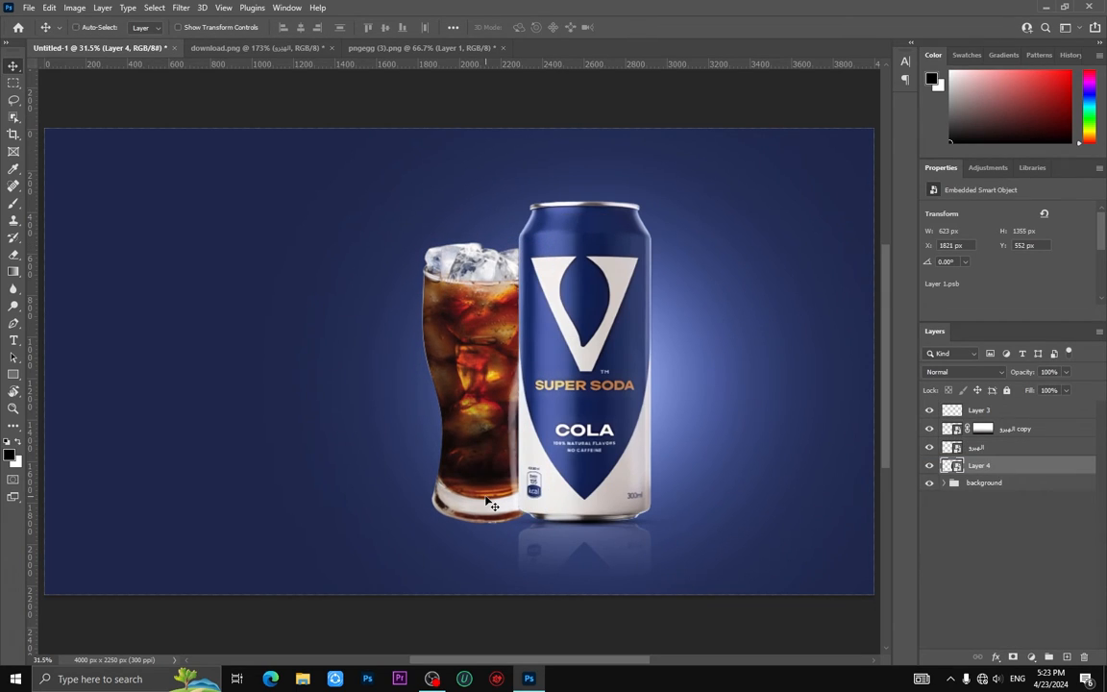
{"action": "key", "text": "ctrl+t"}
{"action": "left_click_drag", "start_coordinate": [422, 383], "coordinate": [453, 402]}
{"action": "key", "text": "Return"}
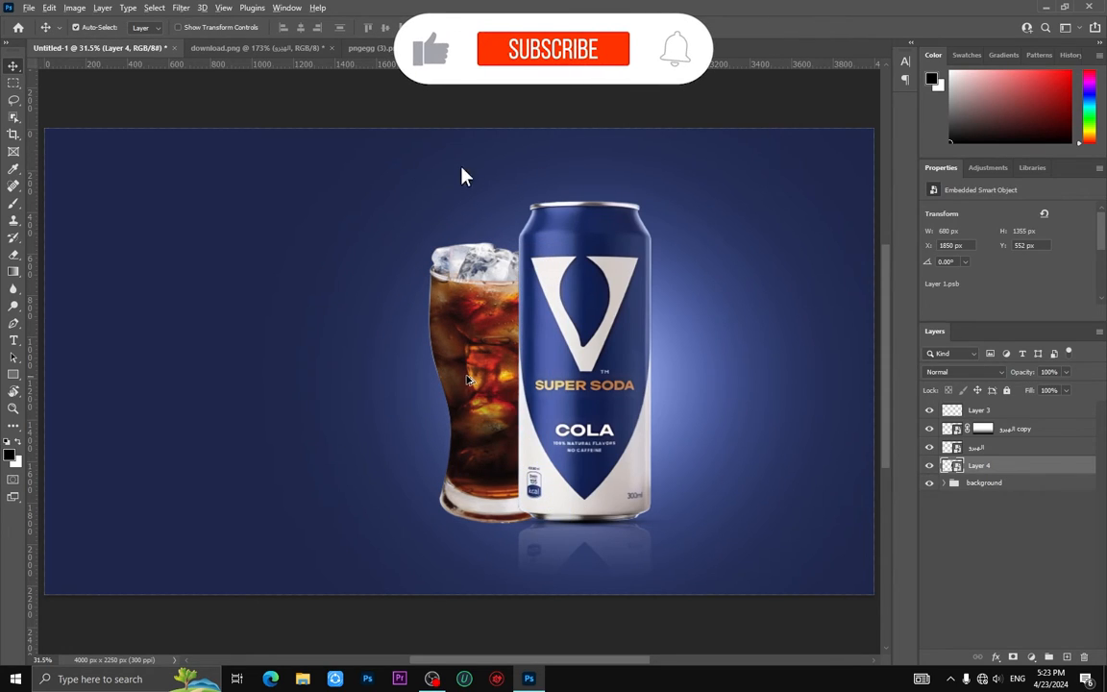
Step: Make a vertically flipped copy of the glass beneath it as a reflection and fade it downward with a linear gradient on a layer mask
{"action": "left_click_drag", "start_coordinate": [466, 374], "coordinate": [468, 387]}
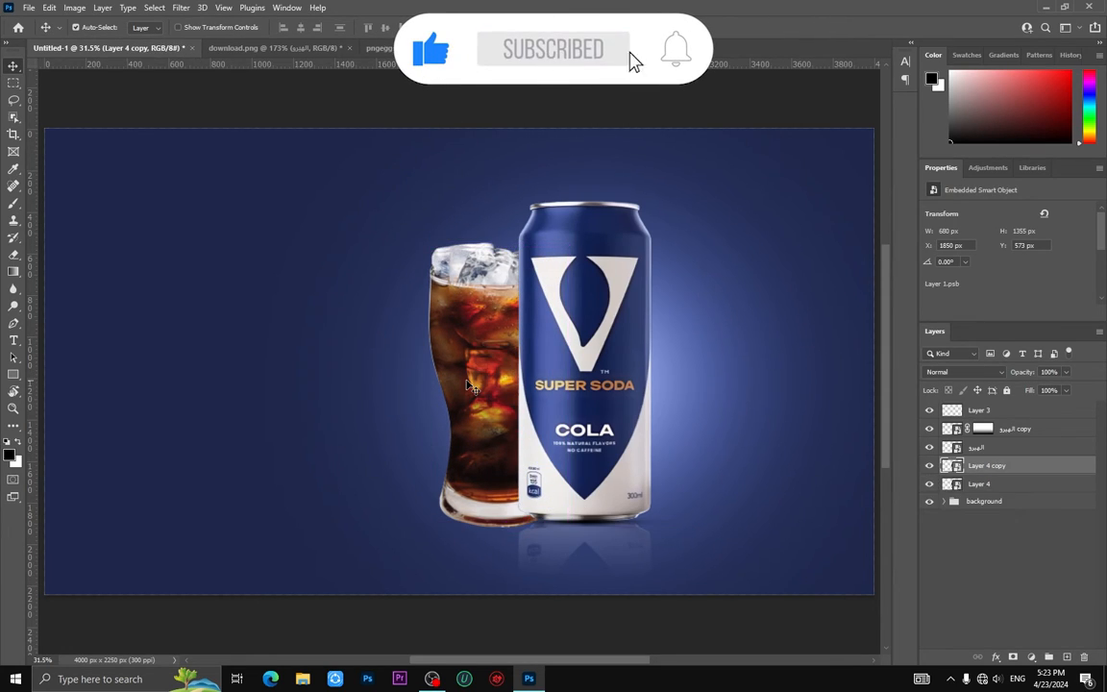
{"action": "key", "text": "ctrl+t"}
{"action": "right_click", "coordinate": [469, 385]}
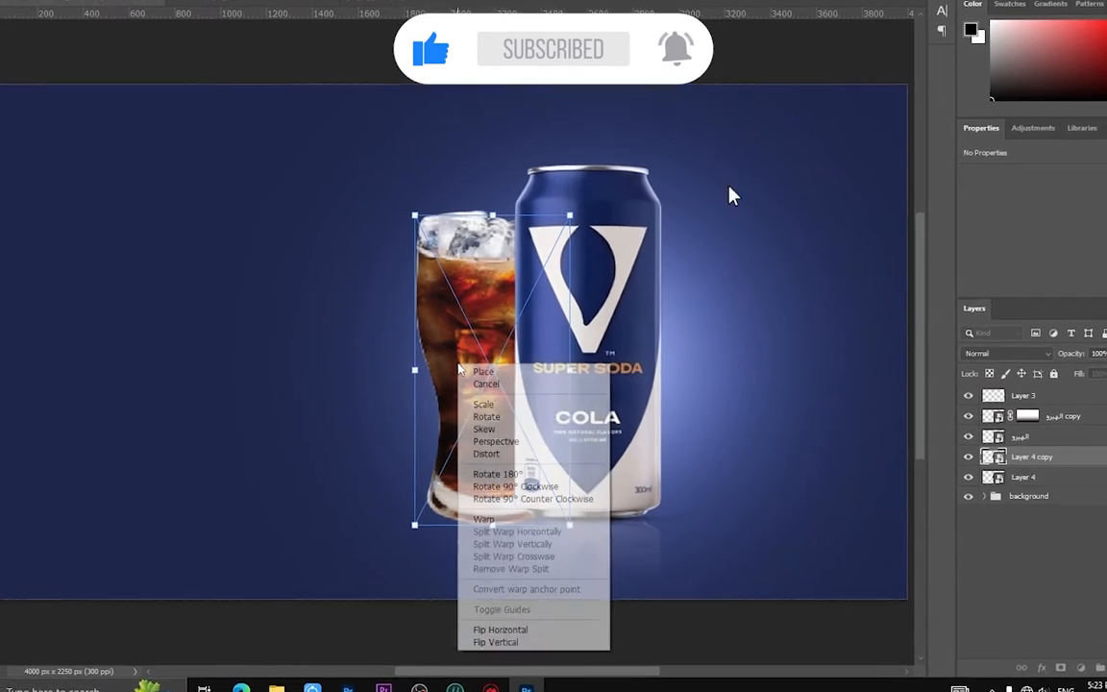
{"action": "left_click", "coordinate": [502, 643]}
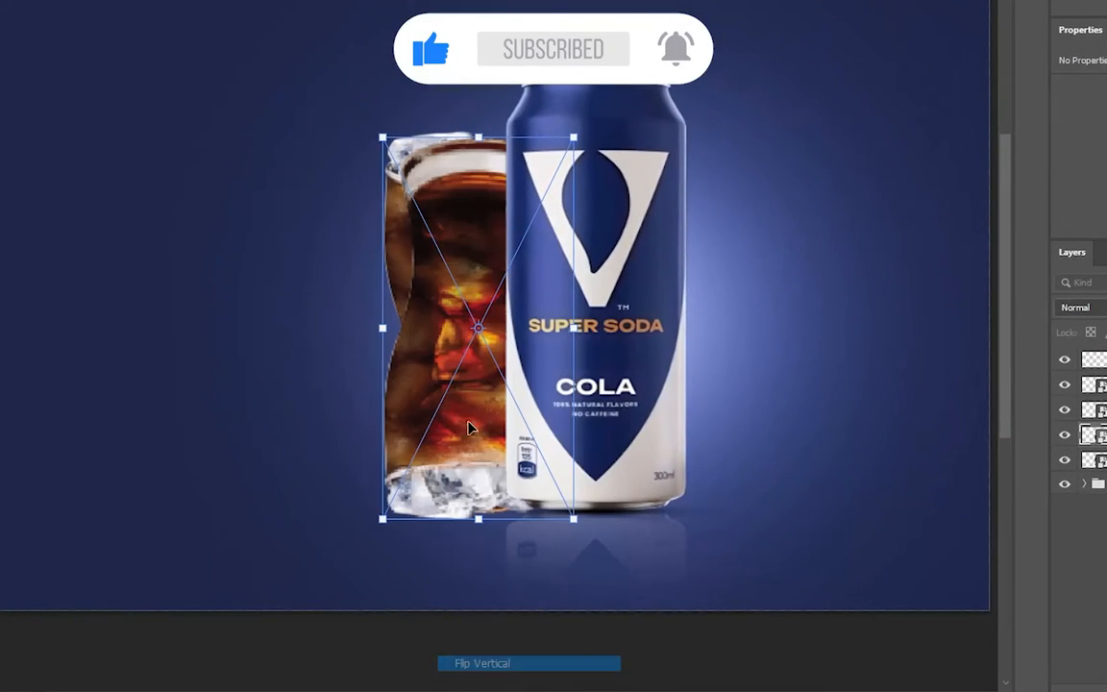
{"action": "left_click_drag", "start_coordinate": [466, 196], "coordinate": [468, 574]}
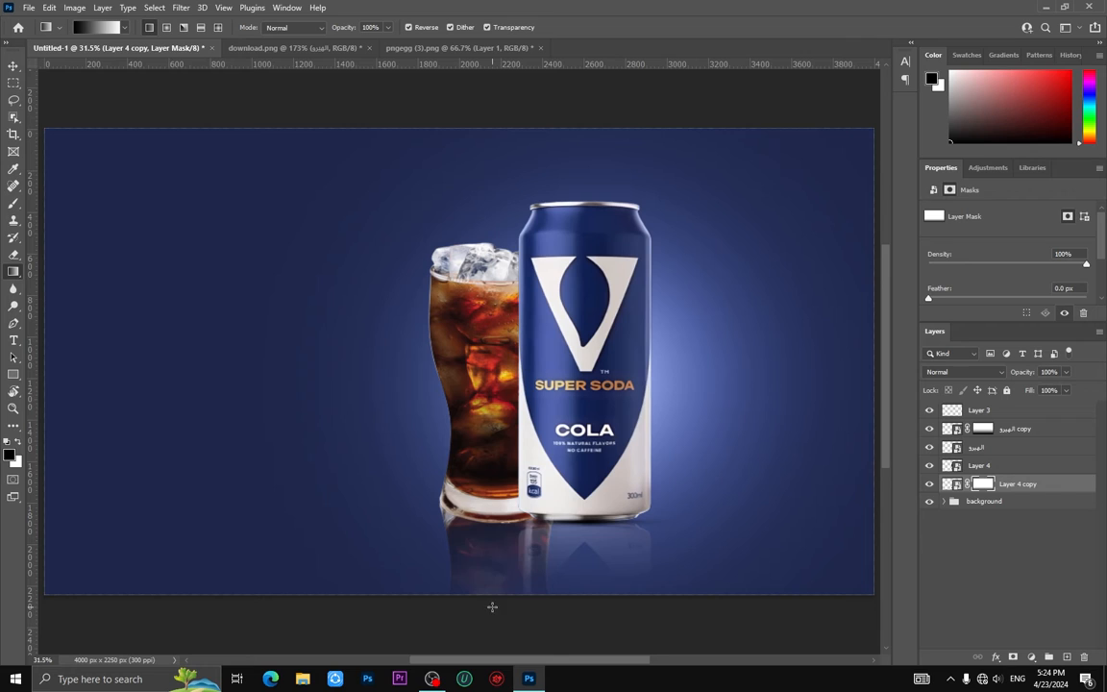
{"action": "left_click_drag", "start_coordinate": [492, 607], "coordinate": [501, 439]}
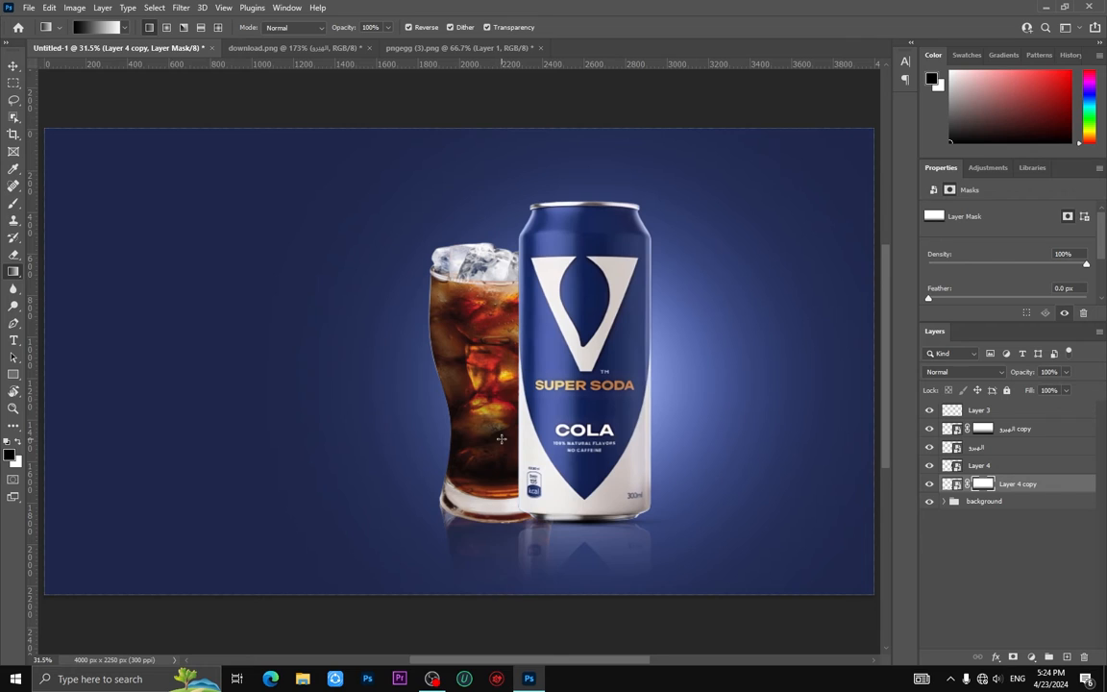
Step: Apply a Tilt-Shift blur of 63 px to the glass reflection, centred on the lower part of the glass
{"action": "key", "text": "v"}
{"action": "left_click", "coordinate": [953, 483]}
{"action": "left_click", "coordinate": [181, 8]}
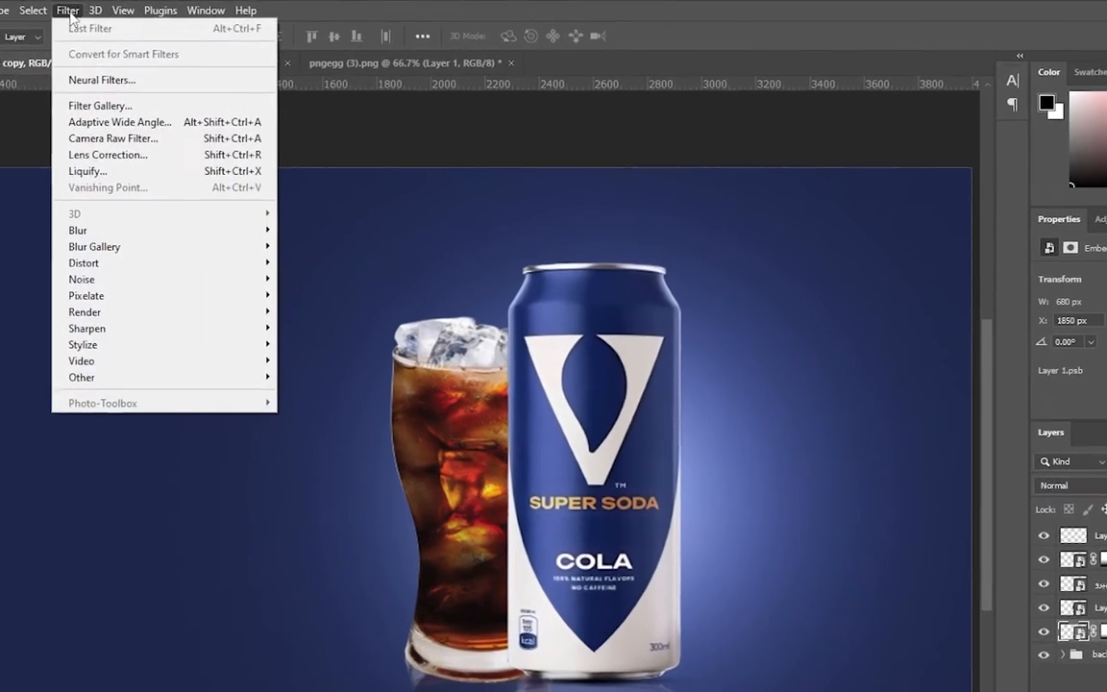
{"action": "mouse_move", "coordinate": [237, 190]}
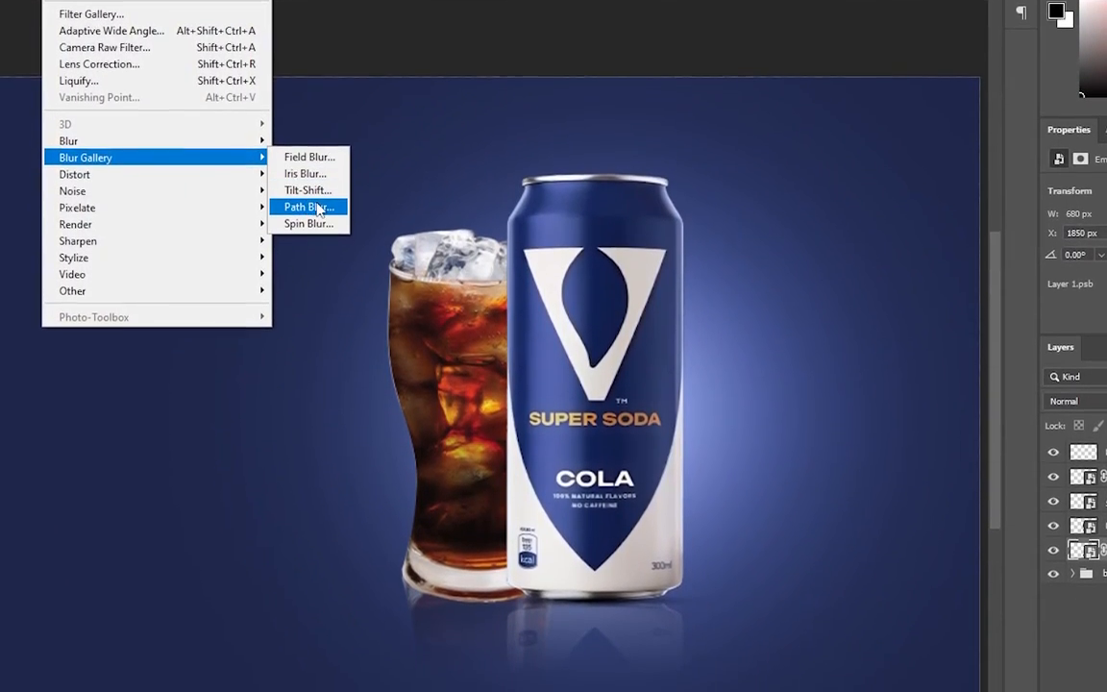
{"action": "left_click", "coordinate": [308, 214]}
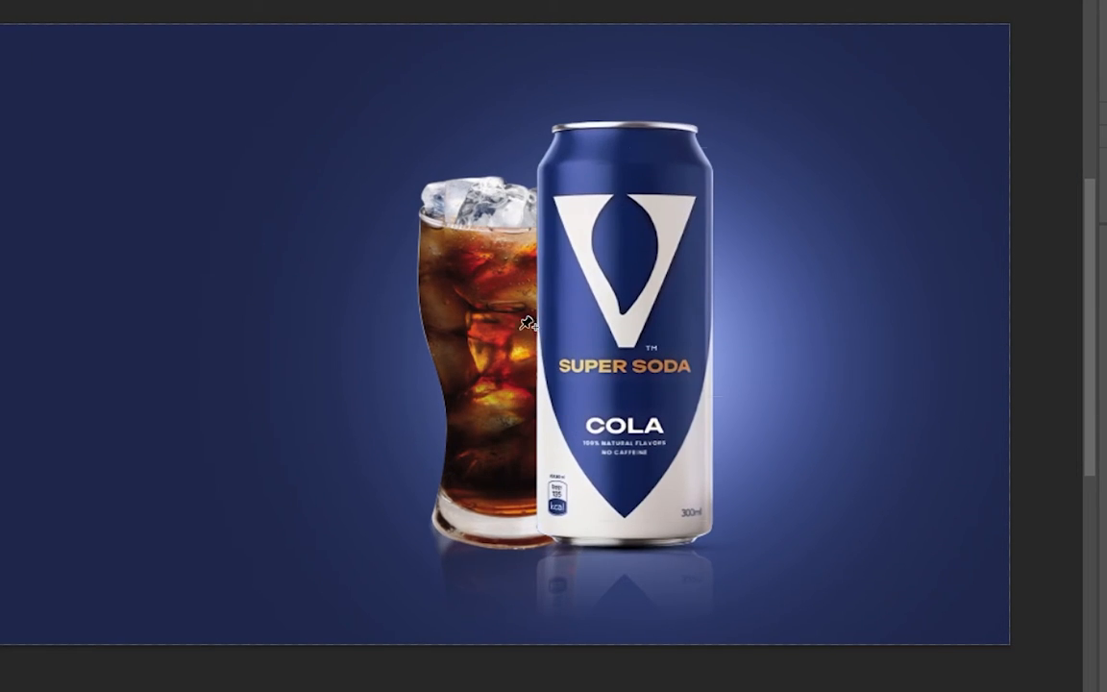
{"action": "left_click_drag", "start_coordinate": [489, 434], "coordinate": [498, 449]}
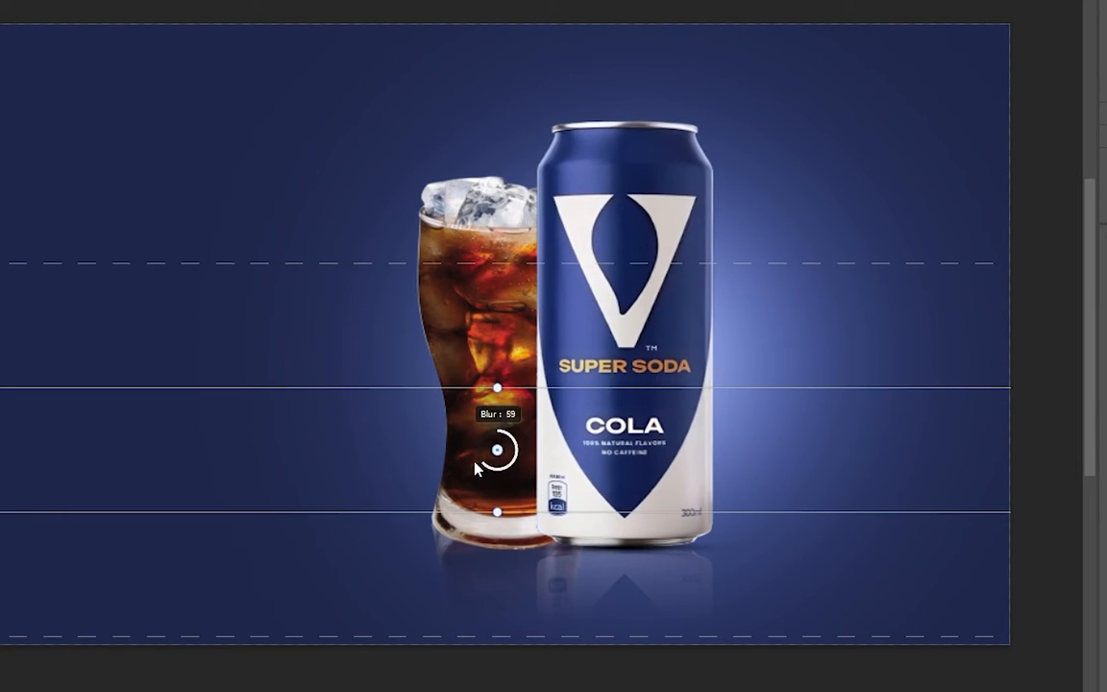
{"action": "left_click_drag", "start_coordinate": [473, 466], "coordinate": [477, 470]}
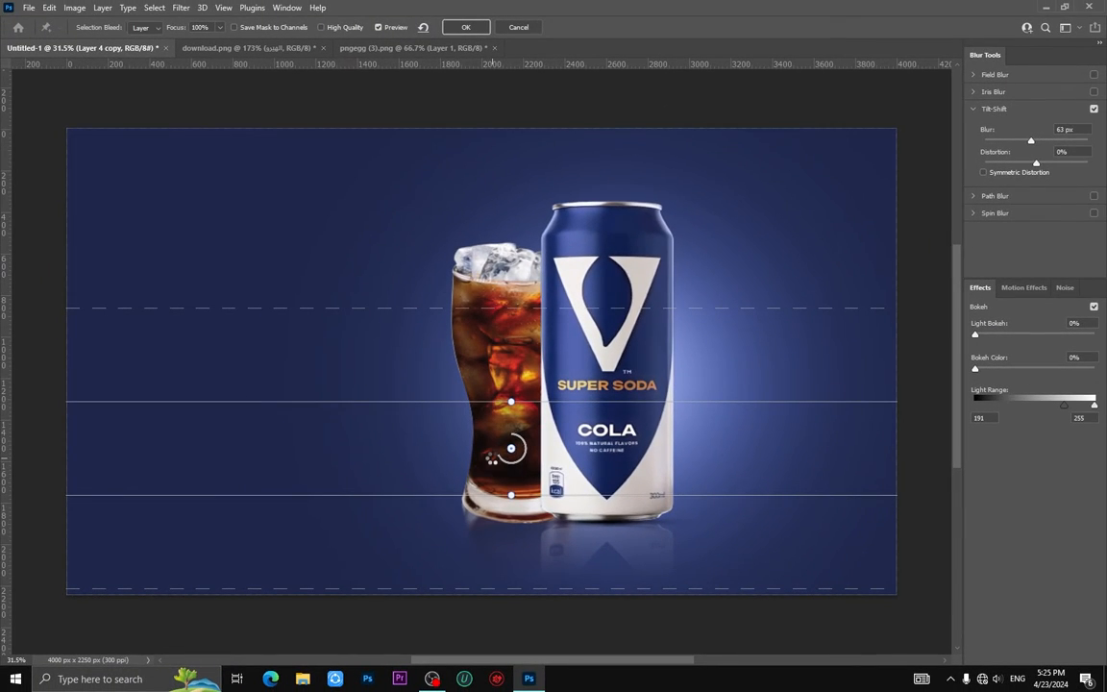
{"action": "key", "text": "Return"}
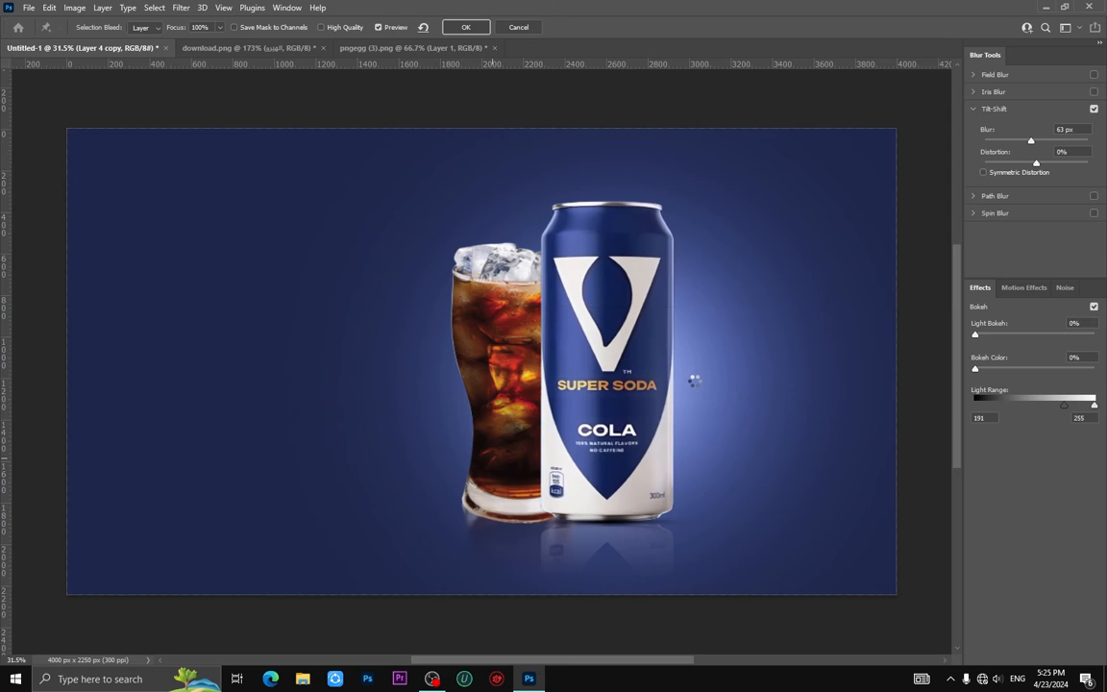
Step: Apply the same Blur Gallery filter to the can's reflection with a Tilt-Shift blur of 34 px
{"action": "left_click", "coordinate": [1015, 429]}
{"action": "left_click", "coordinate": [181, 7]}
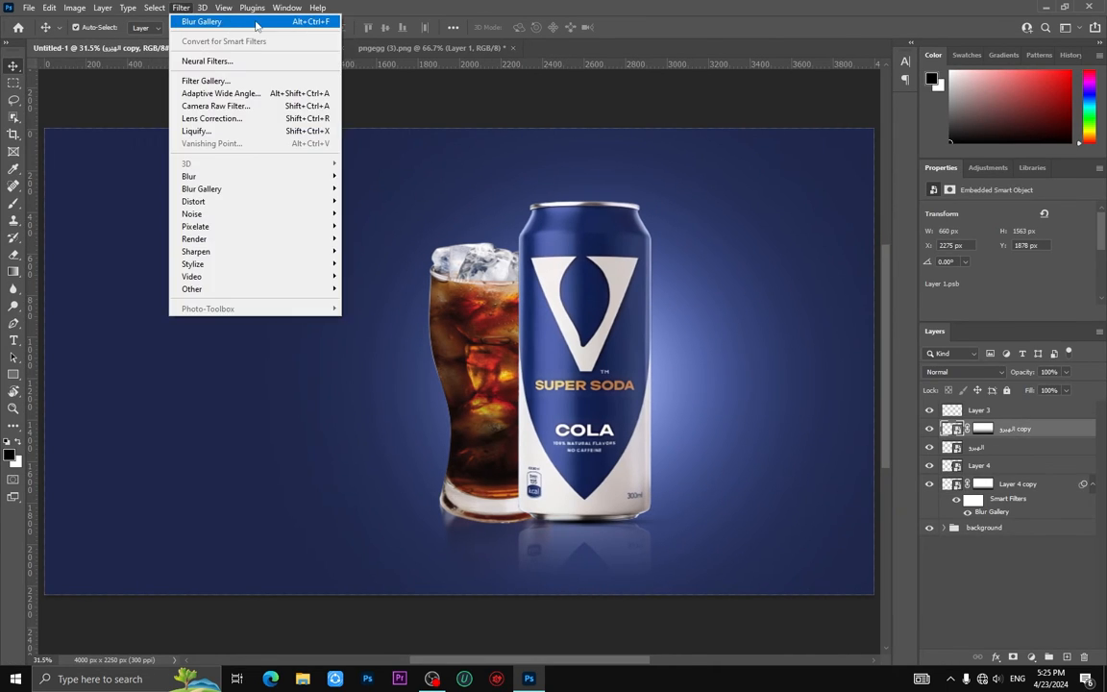
{"action": "left_click", "coordinate": [192, 19]}
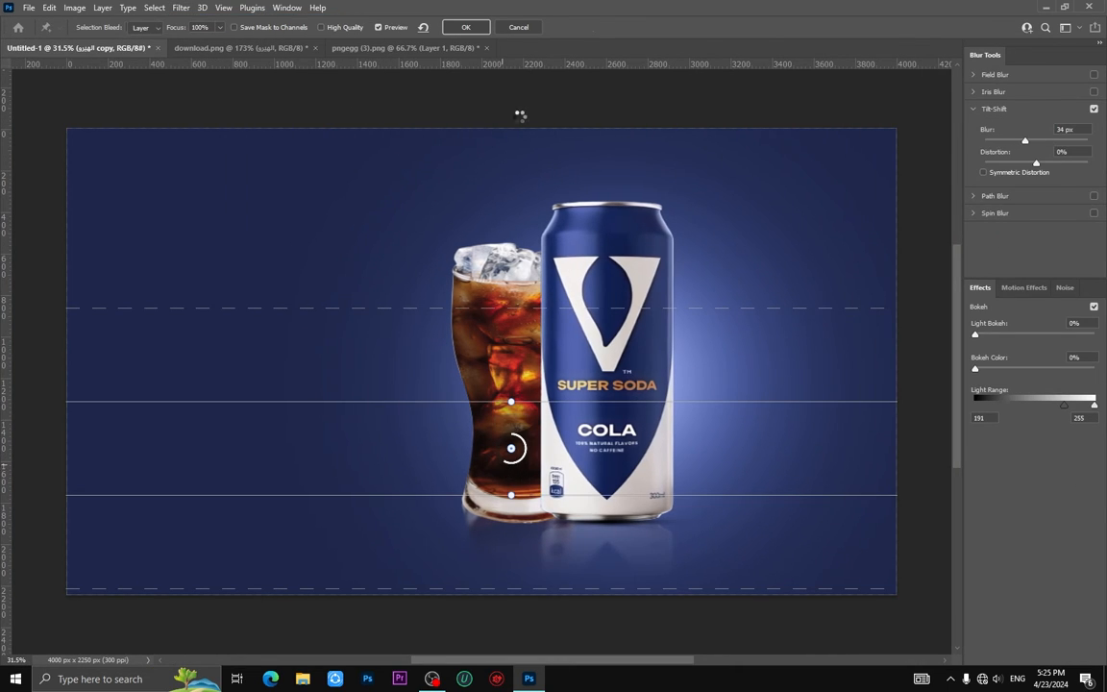
{"action": "left_click", "coordinate": [466, 27]}
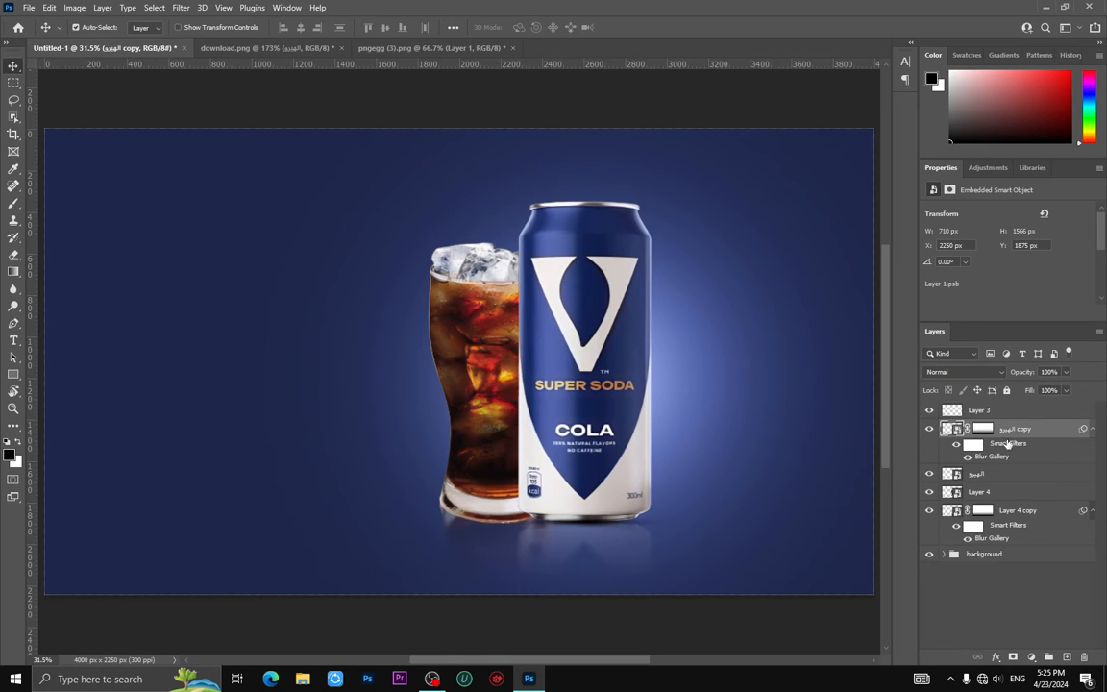
Step: Duplicate the shadow to a layer behind the can, move the original shadow under the glass's base and narrow it
{"action": "left_click_drag", "start_coordinate": [1008, 413], "coordinate": [1003, 486]}
{"action": "left_click_drag", "start_coordinate": [619, 526], "coordinate": [523, 533]}
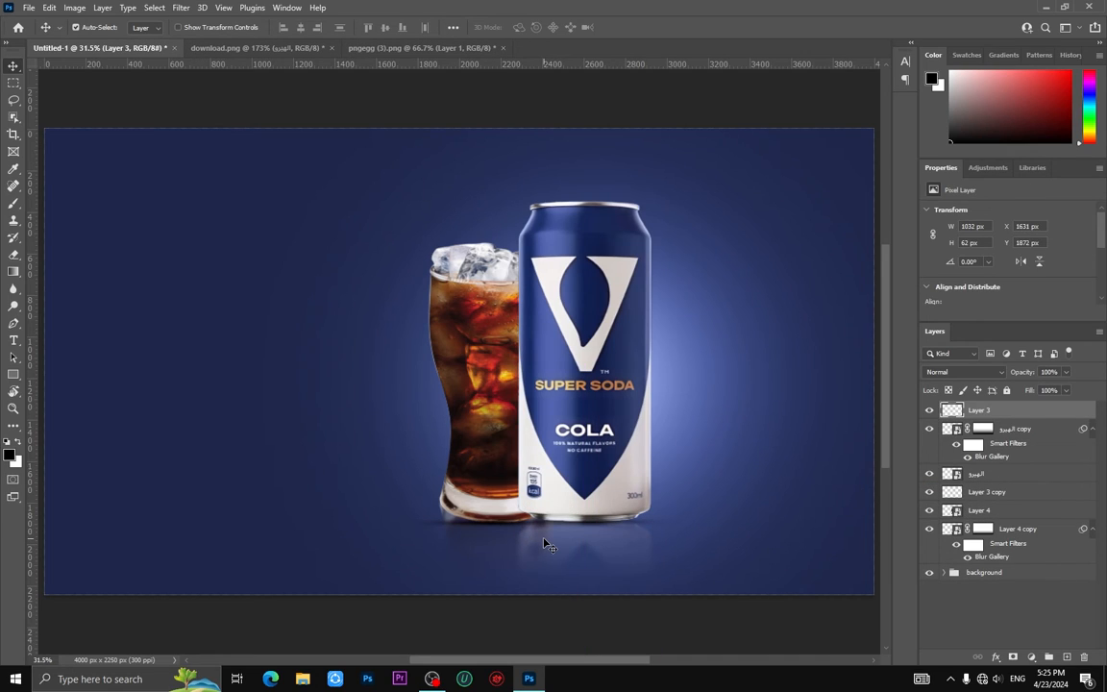
{"action": "key", "text": "ctrl+t"}
{"action": "left_click_drag", "start_coordinate": [383, 522], "coordinate": [437, 522]}
{"action": "left_click_drag", "start_coordinate": [463, 522], "coordinate": [437, 522]}
{"action": "key", "text": "Return"}
Step: Move the glass's shadow layer directly above the glass layer and group it with the glass and its reflection
{"action": "scroll", "coordinate": [383, 477], "scroll_direction": "down", "scroll_amount": 3}
{"action": "scroll", "coordinate": [383, 477], "scroll_direction": "up", "scroll_amount": 3}
{"action": "left_click_drag", "start_coordinate": [1005, 411], "coordinate": [1001, 502]}
{"action": "left_click", "coordinate": [1006, 534], "text": "shift"}
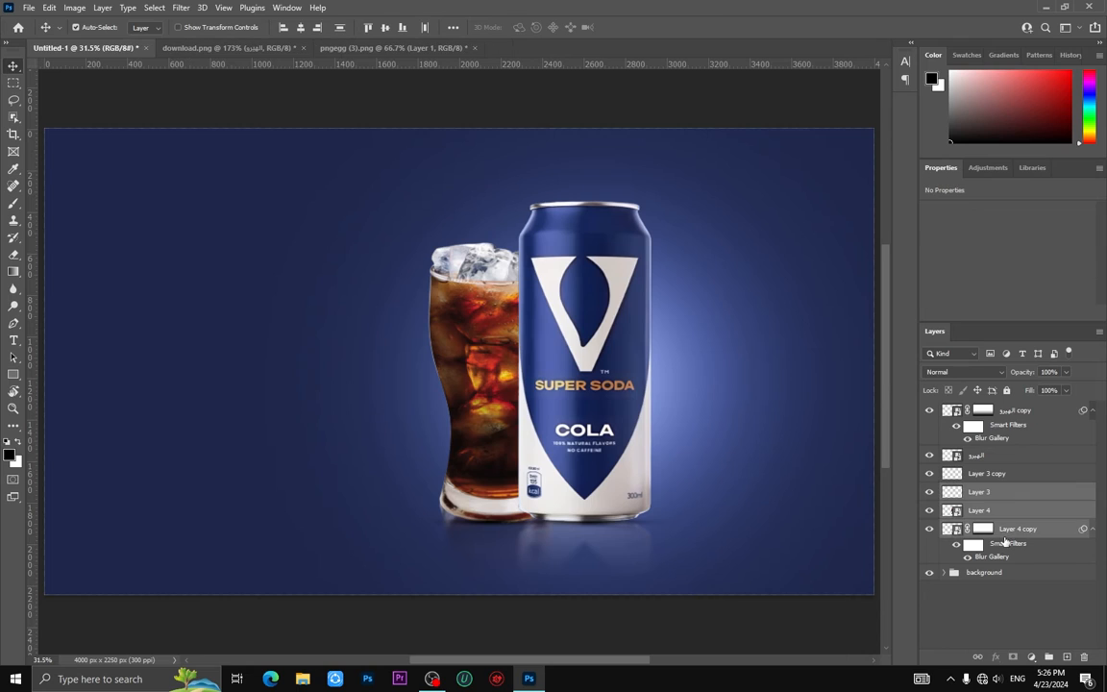
{"action": "key", "text": "ctrl+g"}
Step: Scale the glass down to about 620 × 1239 px and reposition it behind the can's edge
{"action": "key", "text": "ctrl+t"}
{"action": "key", "text": "Return"}
{"action": "left_click_drag", "start_coordinate": [407, 240], "coordinate": [426, 287]}
{"action": "left_click_drag", "start_coordinate": [466, 403], "coordinate": [460, 373]}
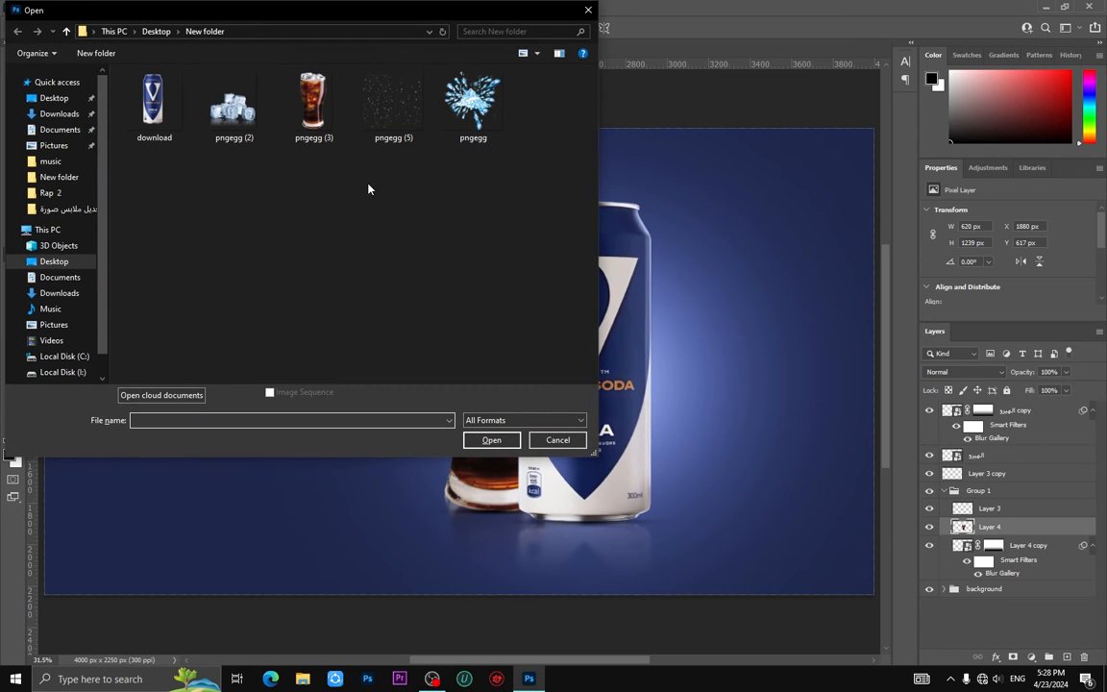
Step: Open the ice cube image pngegg (2) and place the cubes in the ad, on the free side of the can's base
{"action": "double_click", "coordinate": [233, 104]}
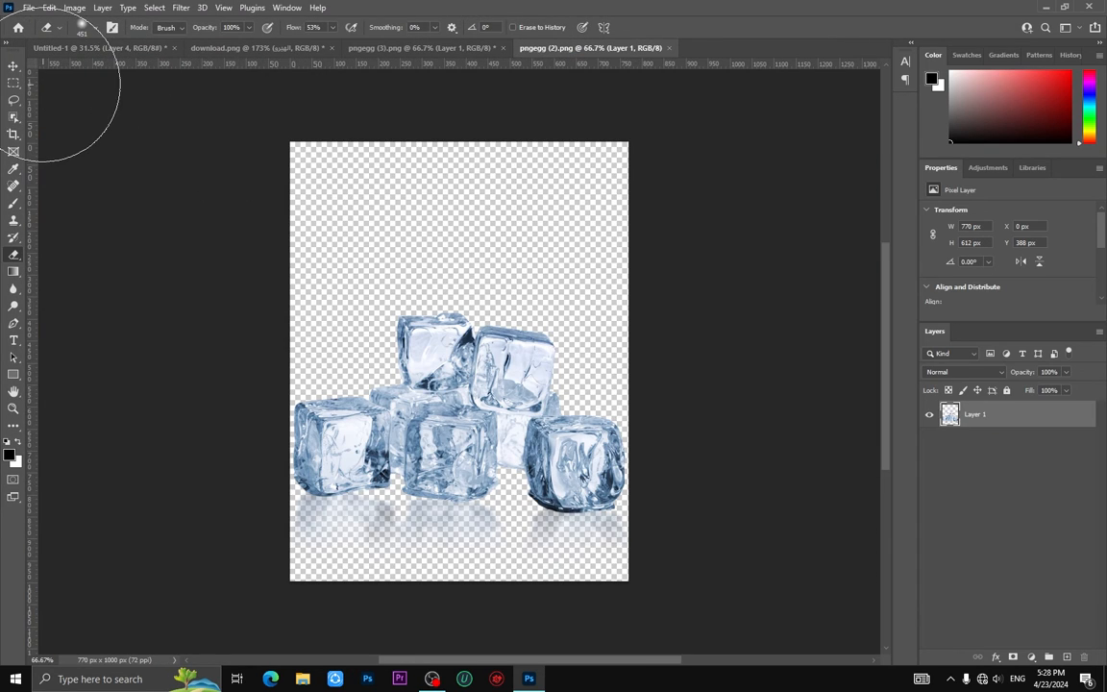
{"action": "left_click", "coordinate": [13, 65]}
{"action": "left_click_drag", "start_coordinate": [403, 318], "coordinate": [688, 488]}
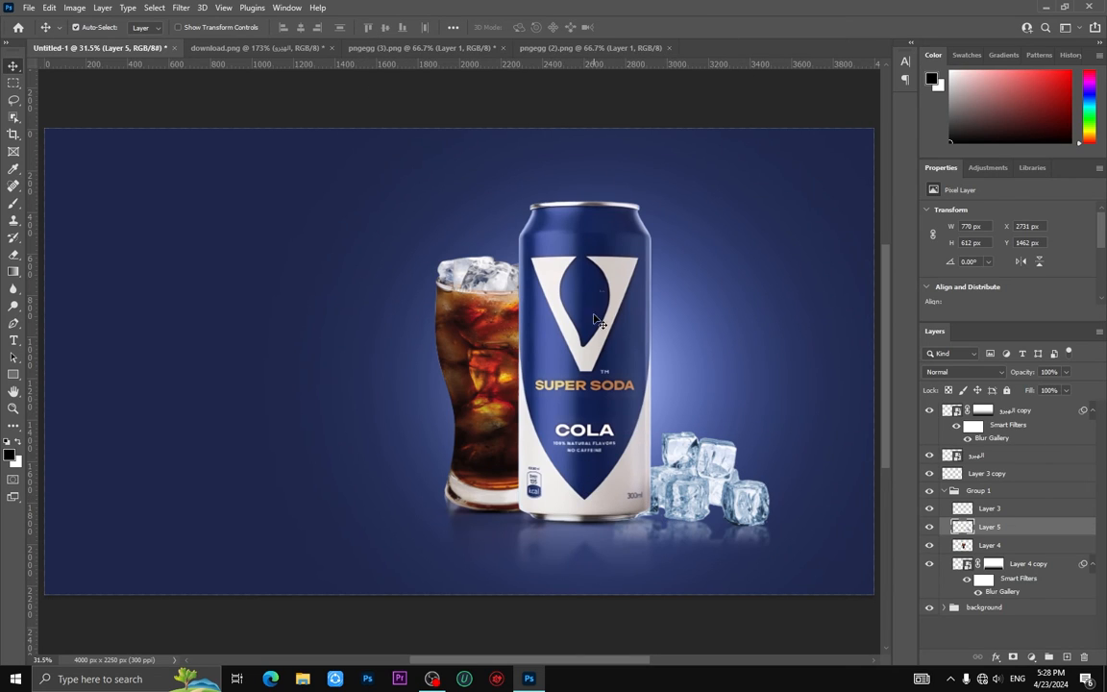
Step: Open the water droplet image pngegg (5) and bring the droplets into the ad over the can
{"action": "key", "text": "ctrl+o"}
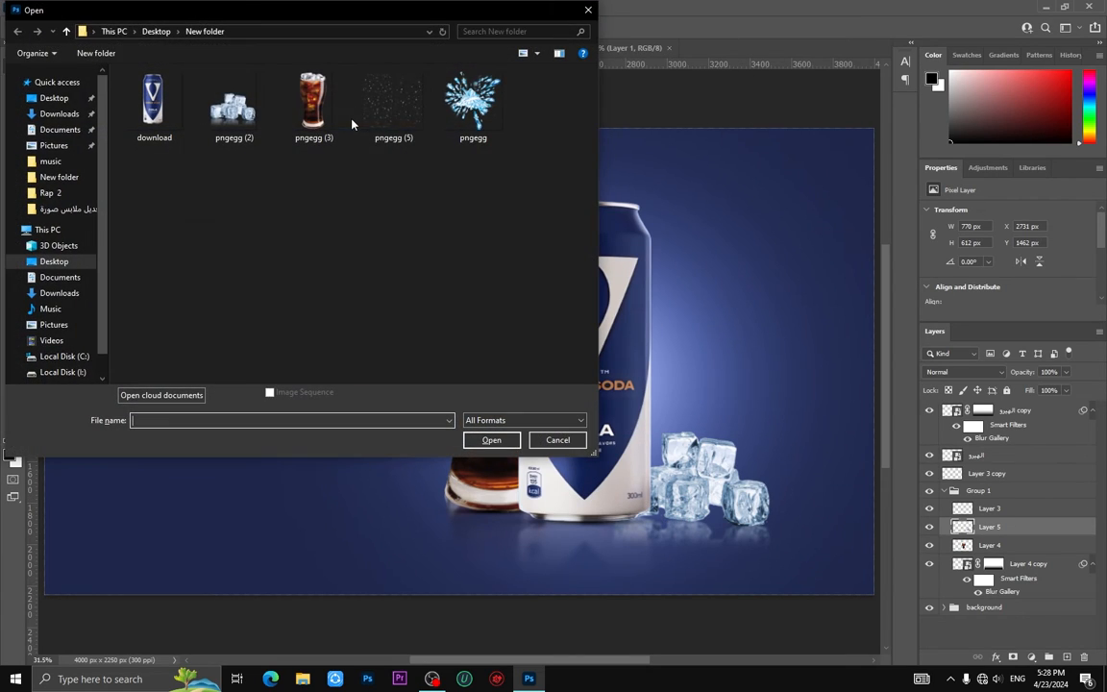
{"action": "double_click", "coordinate": [385, 102]}
{"action": "left_click_drag", "start_coordinate": [991, 415], "coordinate": [572, 387]}
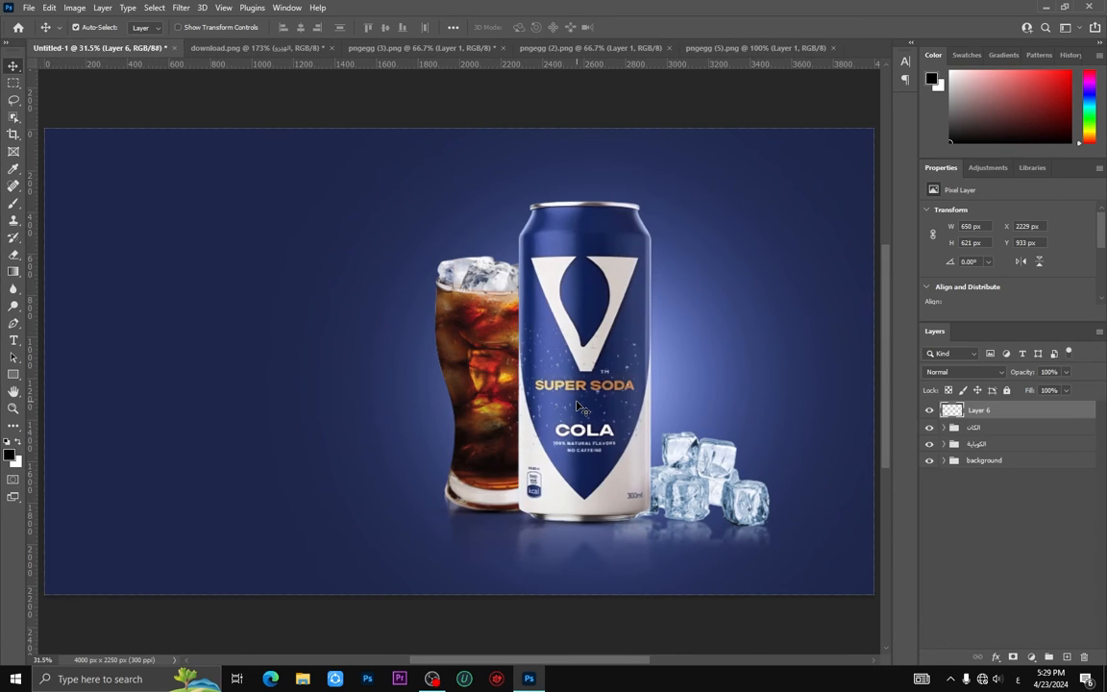
Step: Enlarge the droplets to about 1412 × 1497 px so they cover the whole can
{"action": "key", "text": "ctrl+t"}
{"action": "key", "text": "ctrl+t"}
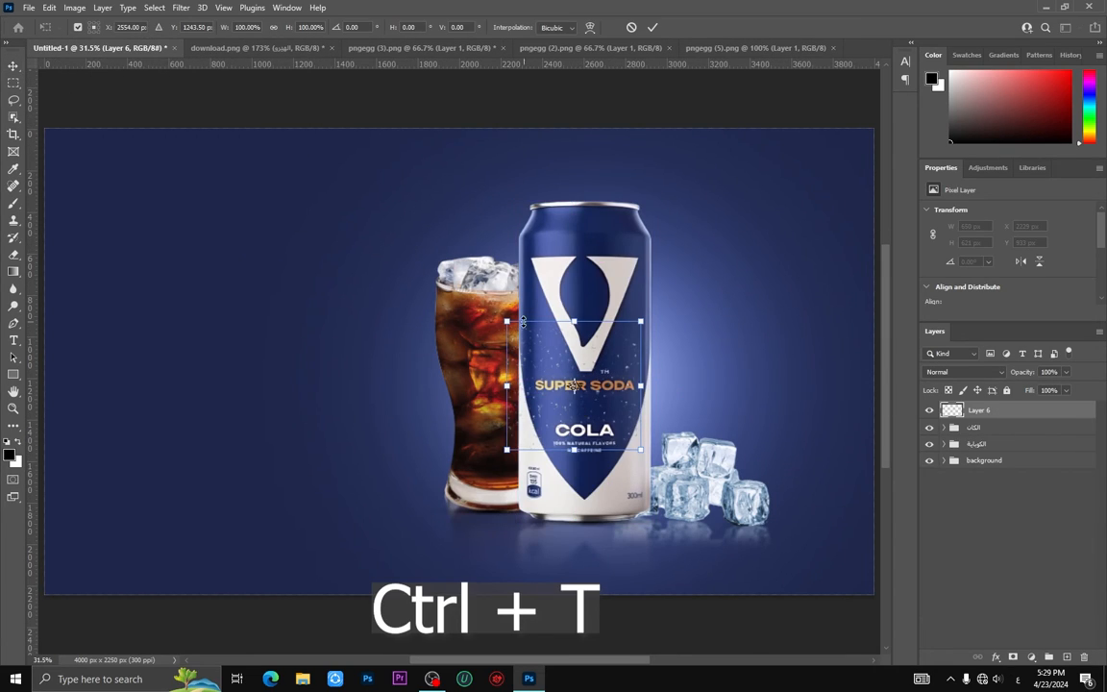
{"action": "left_click_drag", "start_coordinate": [508, 321], "coordinate": [487, 153]}
{"action": "left_click_drag", "start_coordinate": [527, 233], "coordinate": [527, 211]}
{"action": "left_click_drag", "start_coordinate": [531, 357], "coordinate": [608, 354]}
{"action": "left_click_drag", "start_coordinate": [718, 445], "coordinate": [777, 527]}
{"action": "key", "text": "Return"}
Step: Move the droplets layer into the can's group, directly above the can, and clip it to the can
{"action": "left_click", "coordinate": [943, 427]}
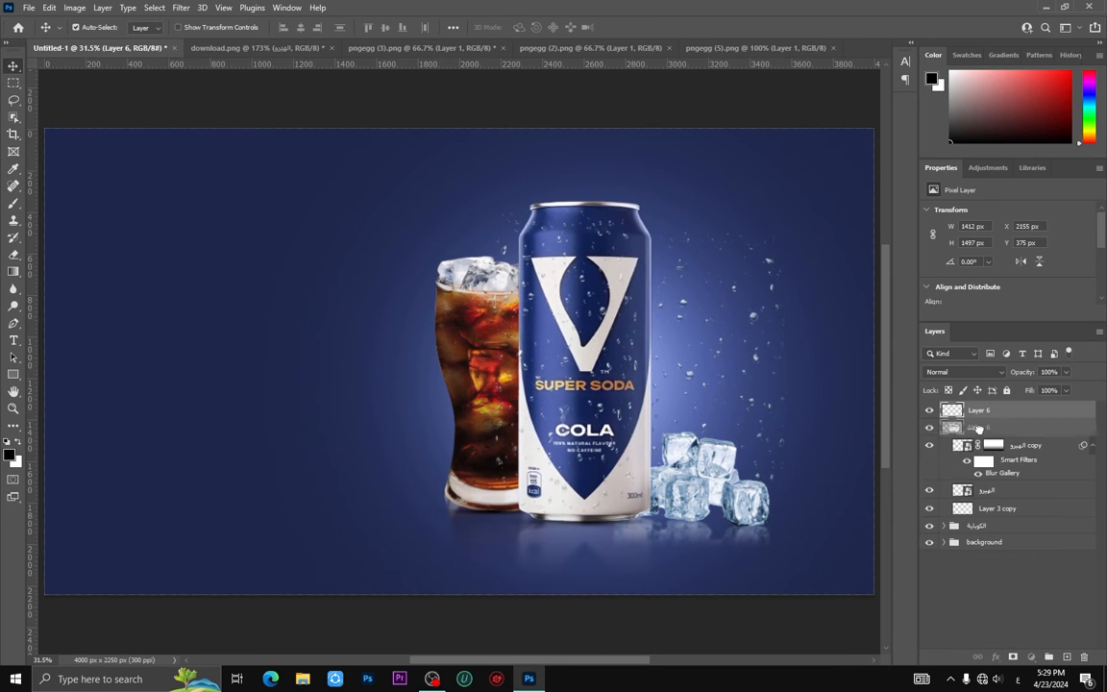
{"action": "left_click_drag", "start_coordinate": [957, 410], "coordinate": [966, 474]}
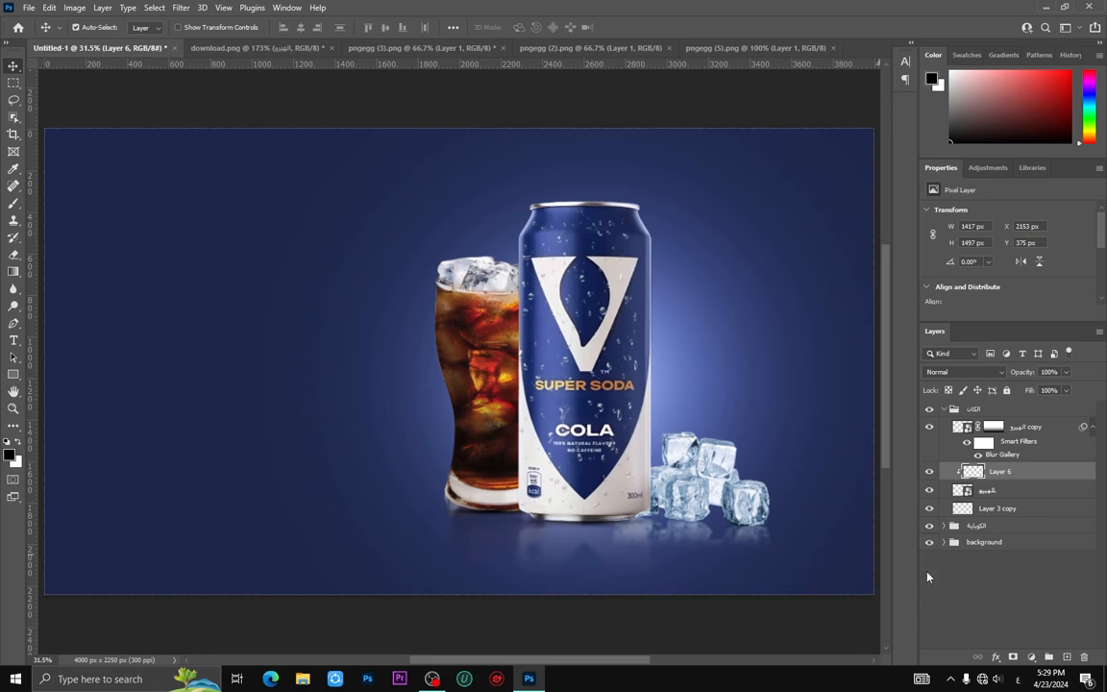
{"action": "left_click", "coordinate": [944, 409]}
Step: Change the solid colour fill in the background group to the darker navy #192141
{"action": "left_click", "coordinate": [946, 442]}
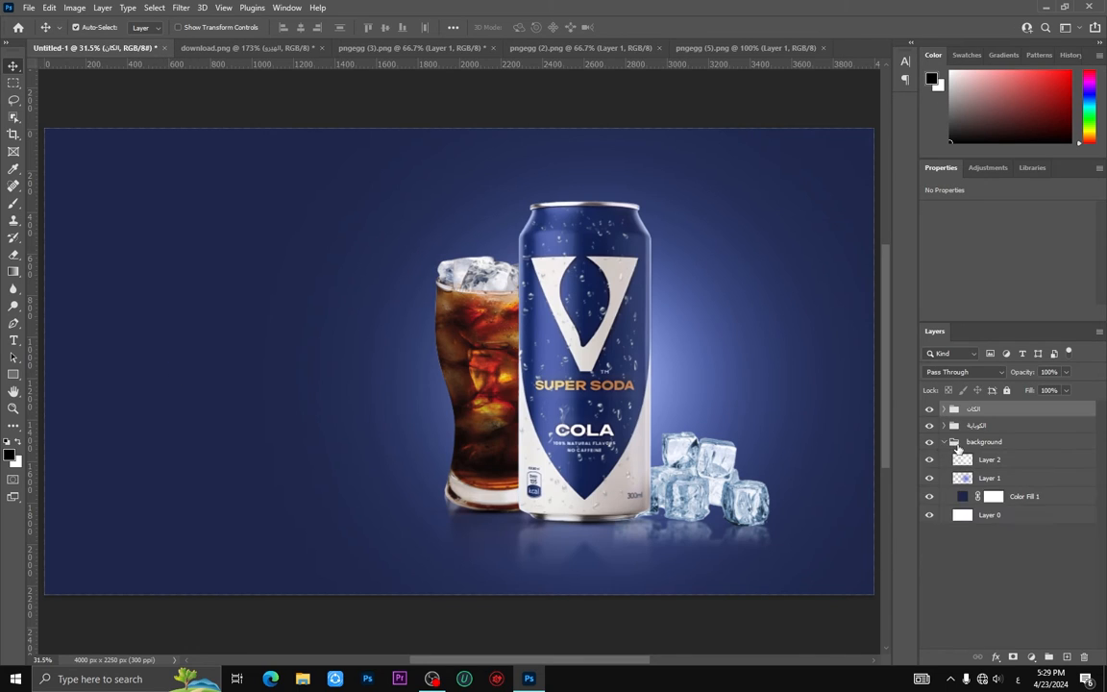
{"action": "double_click", "coordinate": [963, 496]}
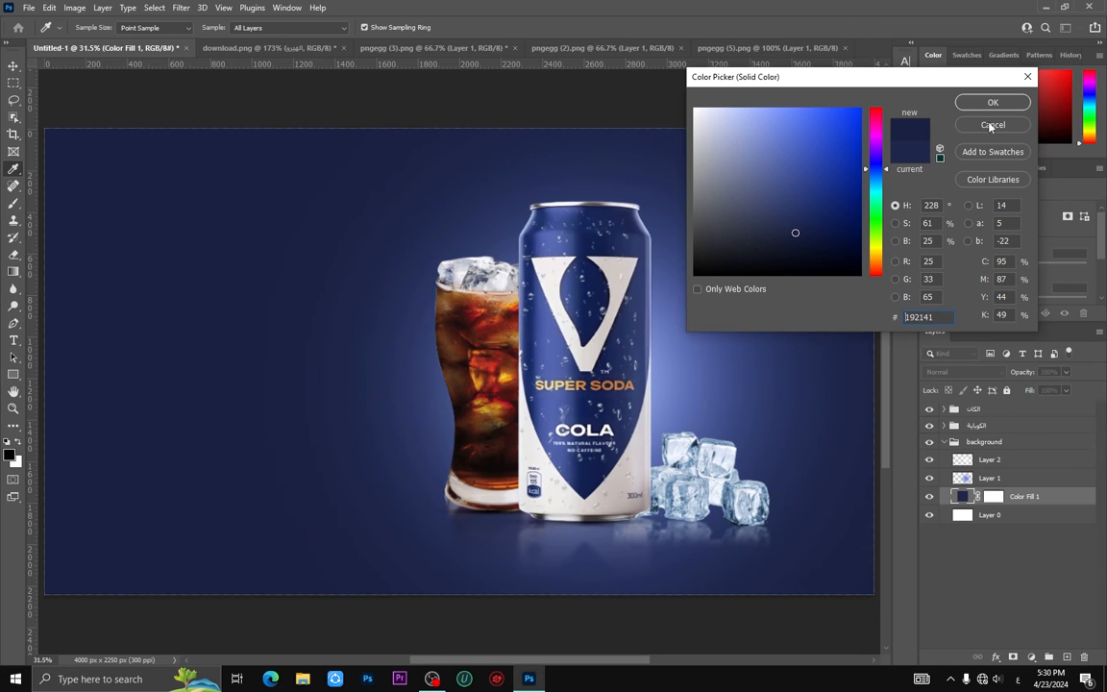
{"action": "left_click", "coordinate": [992, 126]}
Step: Adjust the background glow layer with Hue/Saturation, setting Saturation to +21 and Lightness to +16
{"action": "left_click", "coordinate": [964, 478]}
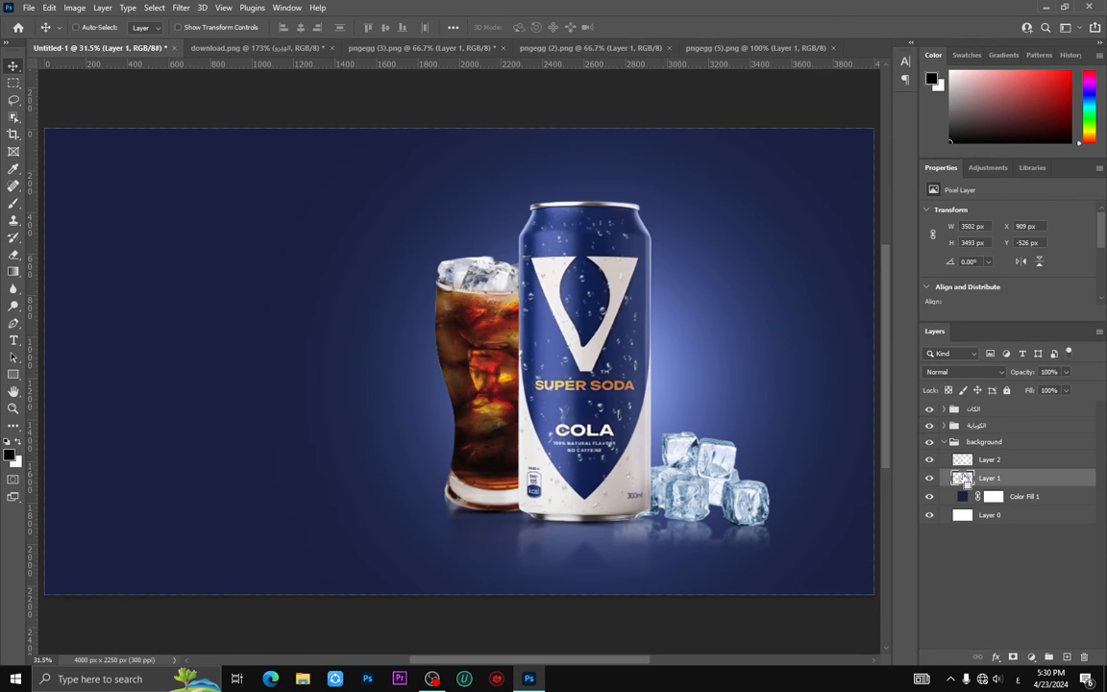
{"action": "key", "text": "ctrl+u"}
{"action": "left_click_drag", "start_coordinate": [555, 127], "coordinate": [929, 48]}
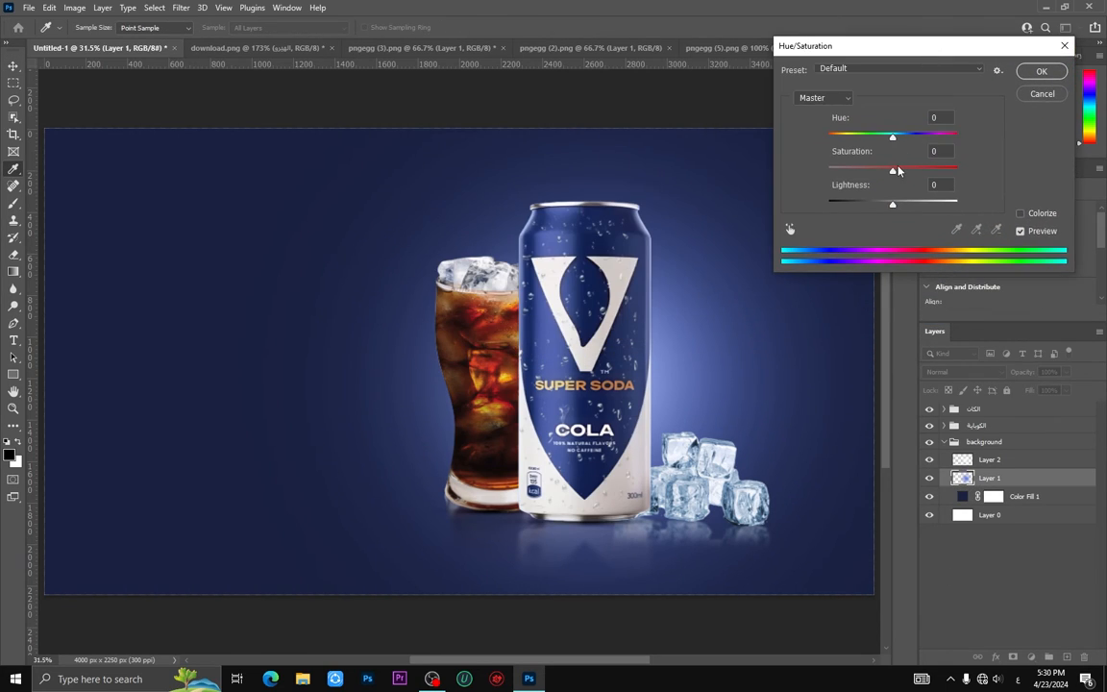
{"action": "left_click_drag", "start_coordinate": [895, 170], "coordinate": [905, 203]}
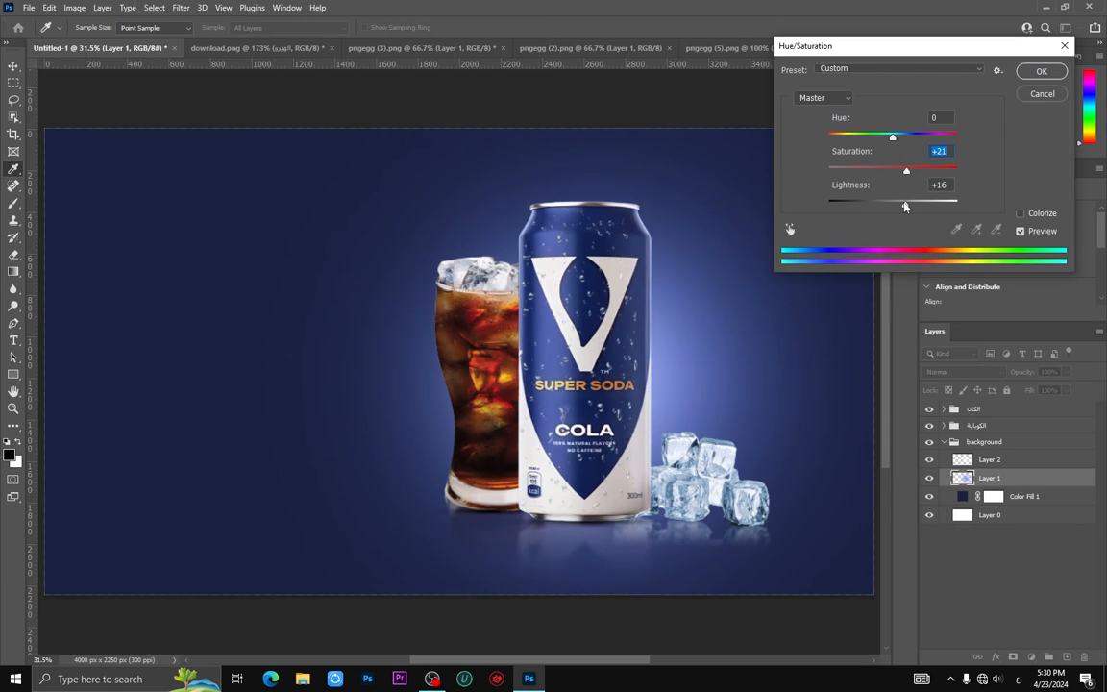
{"action": "left_click", "coordinate": [1041, 71]}
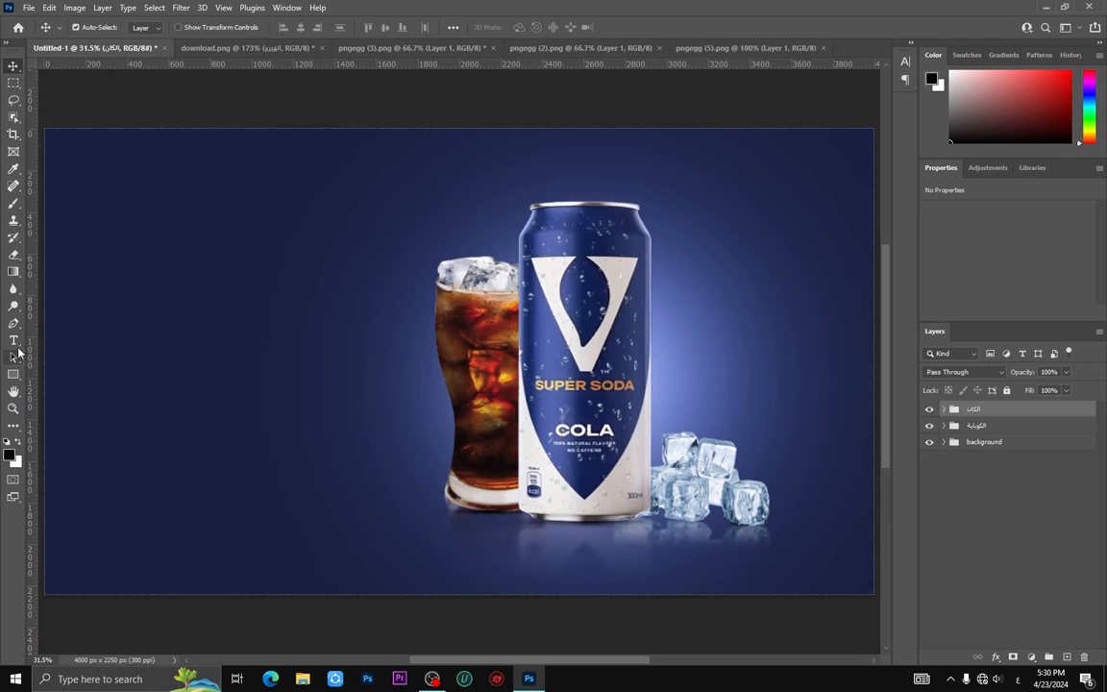
Step: Add a three-line Arabic headline beside the glass reading سوبر صودا, مفهوم جديد and للصودرا
{"action": "left_click", "coordinate": [13, 342]}
{"action": "left_click", "coordinate": [299, 274]}
{"action": "type", "text": "سوبر صو"}
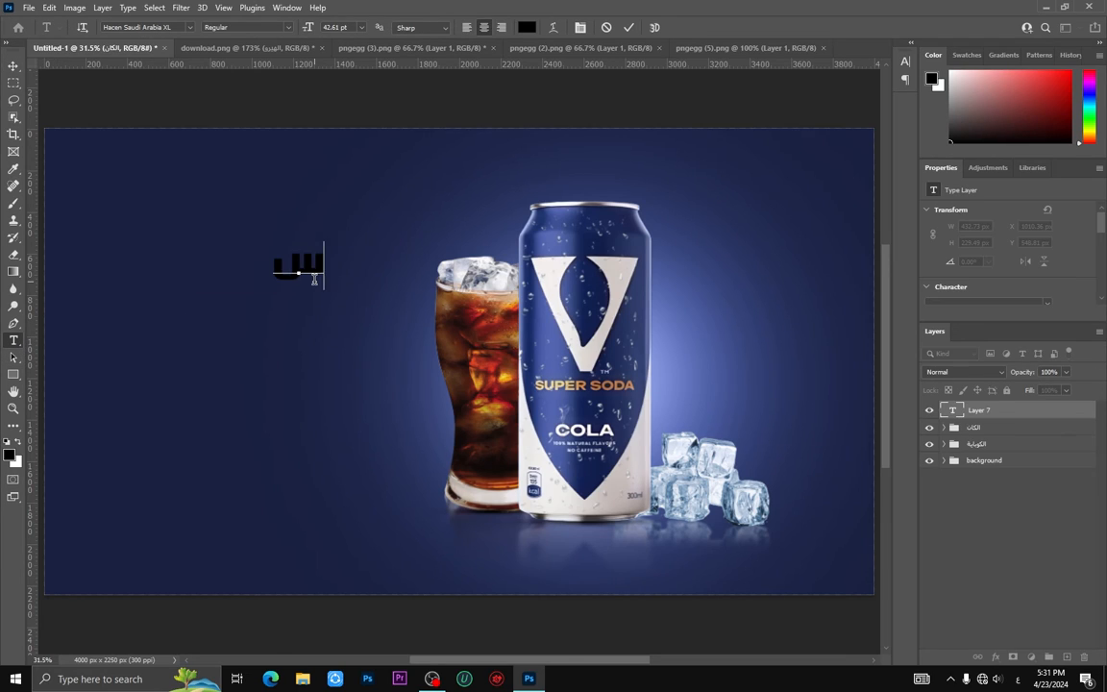
{"action": "type", "text": "دا"}
{"action": "key", "text": "Return"}
{"action": "type", "text": "مفهوم جديد"}
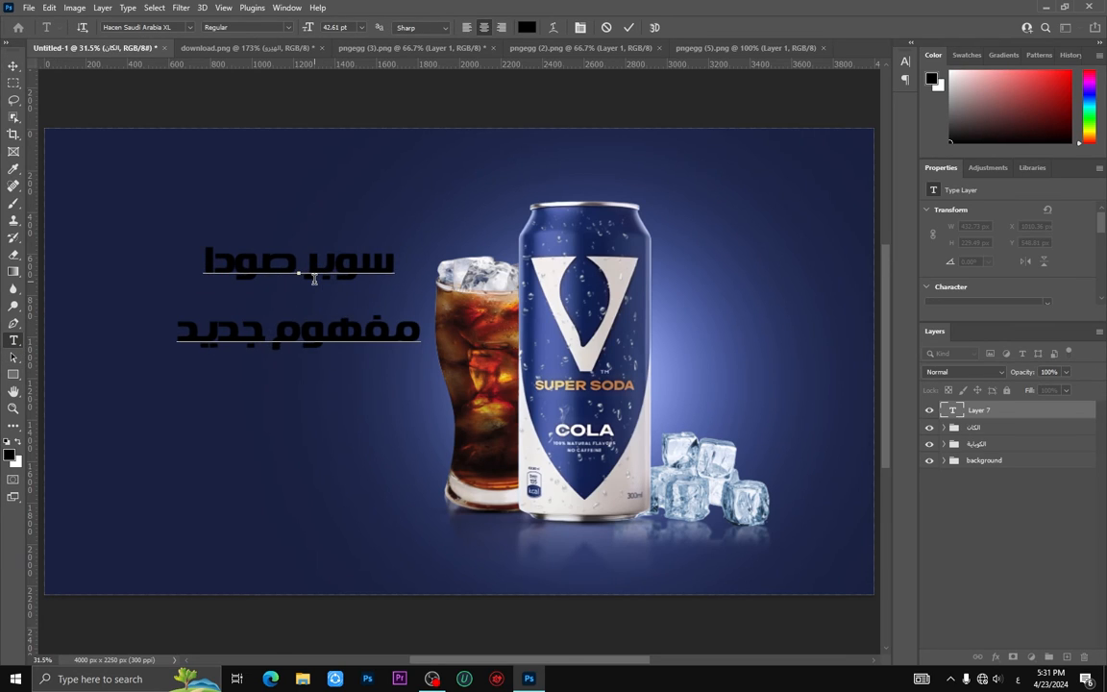
{"action": "key", "text": "Return"}
{"action": "type", "text": "للصودرا"}
{"action": "key", "text": "ctrl+Return"}
Step: Colour the headline's third line yellow
{"action": "double_click", "coordinate": [282, 401]}
{"action": "left_click", "coordinate": [527, 26]}
{"action": "left_click_drag", "start_coordinate": [877, 270], "coordinate": [877, 258]}
{"action": "left_click_drag", "start_coordinate": [841, 134], "coordinate": [857, 77]}
{"action": "key", "text": "Return"}
{"action": "key", "text": "ctrl+Return"}
Step: Skew the headline vertically so its lines slope upward toward the glass
{"action": "key", "text": "ctrl+t"}
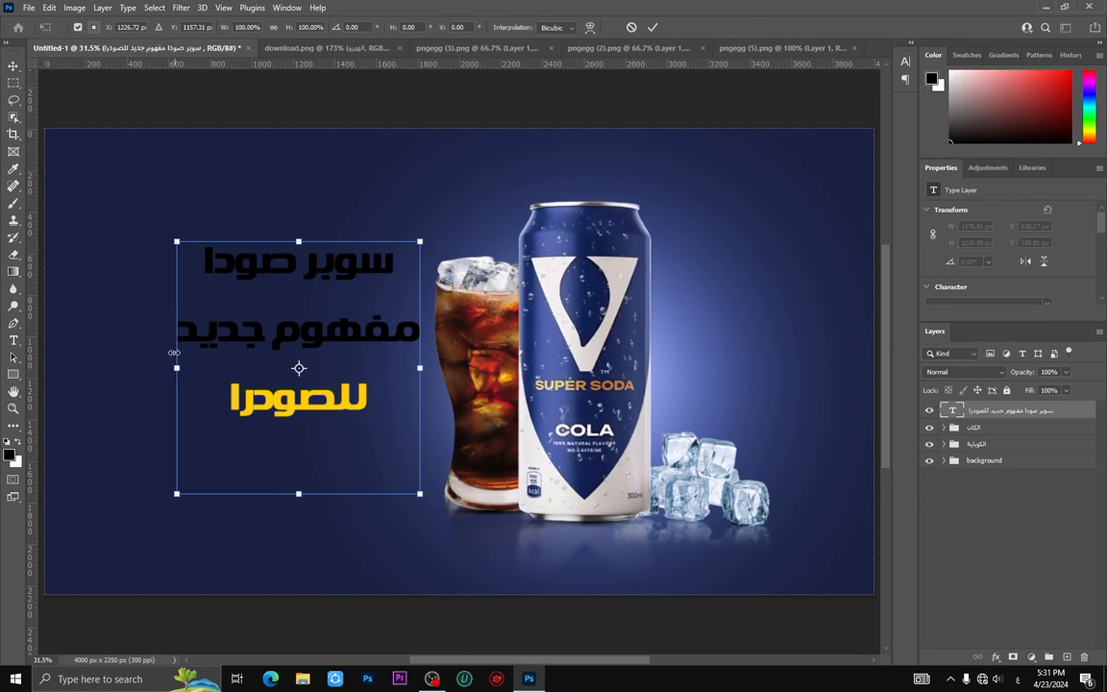
{"action": "left_click_drag", "start_coordinate": [177, 367], "coordinate": [177, 411]}
{"action": "key", "text": "Return"}
Step: Tighten the line spacing of the whole headline so its three lines sit closer together
{"action": "double_click", "coordinate": [261, 368]}
{"action": "key", "text": "alt+Up"}
{"action": "key", "text": "alt+Up"}
{"action": "key", "text": "alt+Up"}
{"action": "key", "text": "alt+Up"}
{"action": "key", "text": "alt+Up"}
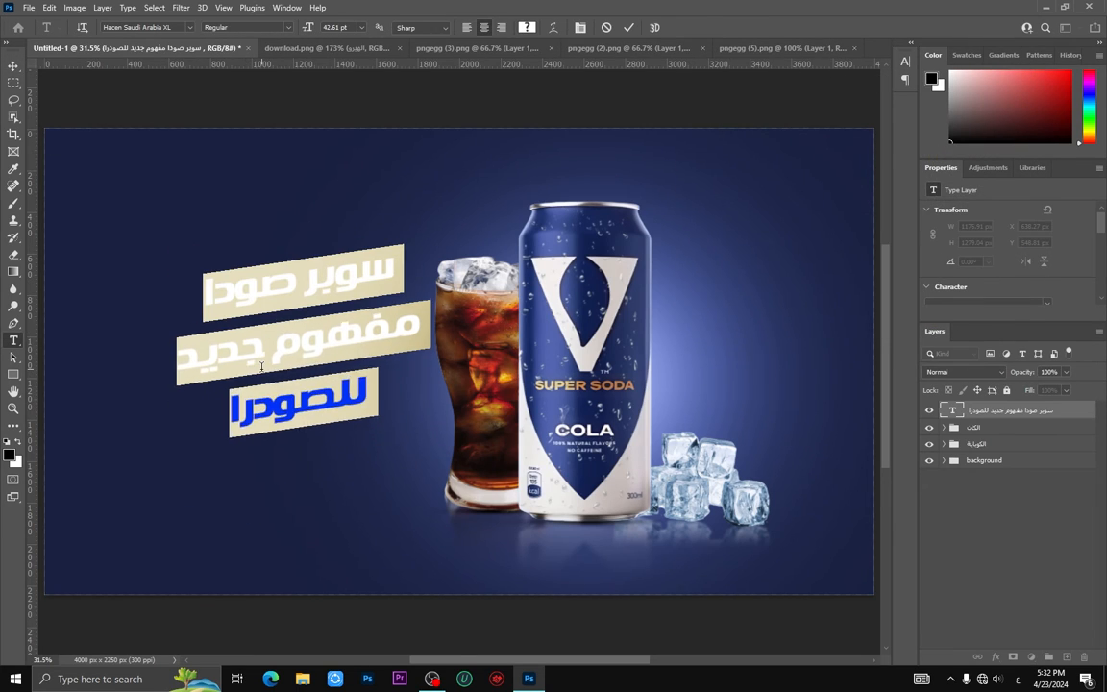
{"action": "key", "text": "ctrl+Return"}
{"action": "key", "text": "v"}
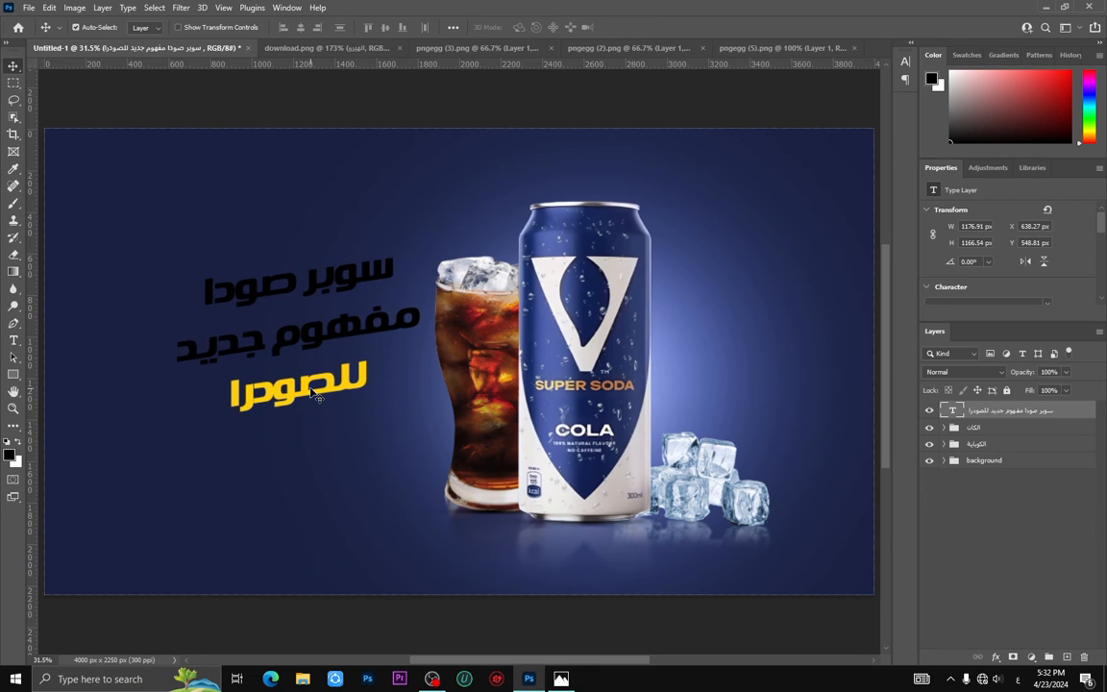
Step: Replace the headline's third line with the word للكـــولا, stretched with connecting dashes
{"action": "double_click", "coordinate": [310, 392]}
{"action": "left_click", "coordinate": [311, 392]}
{"action": "double_click", "coordinate": [310, 392]}
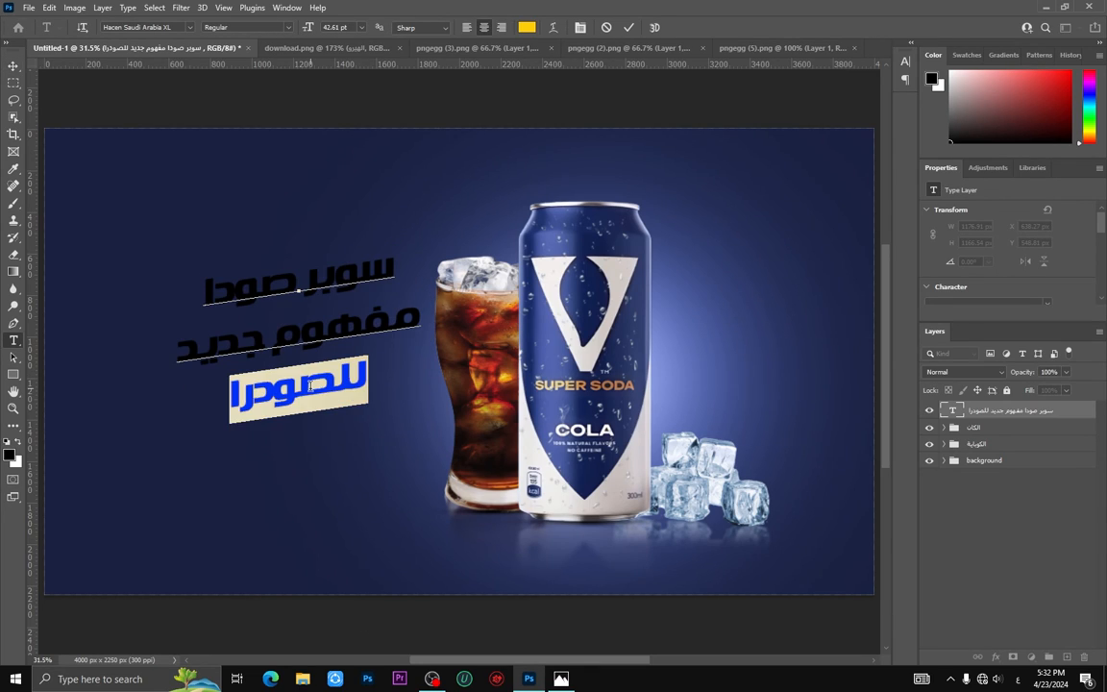
{"action": "key", "text": "BackSpace"}
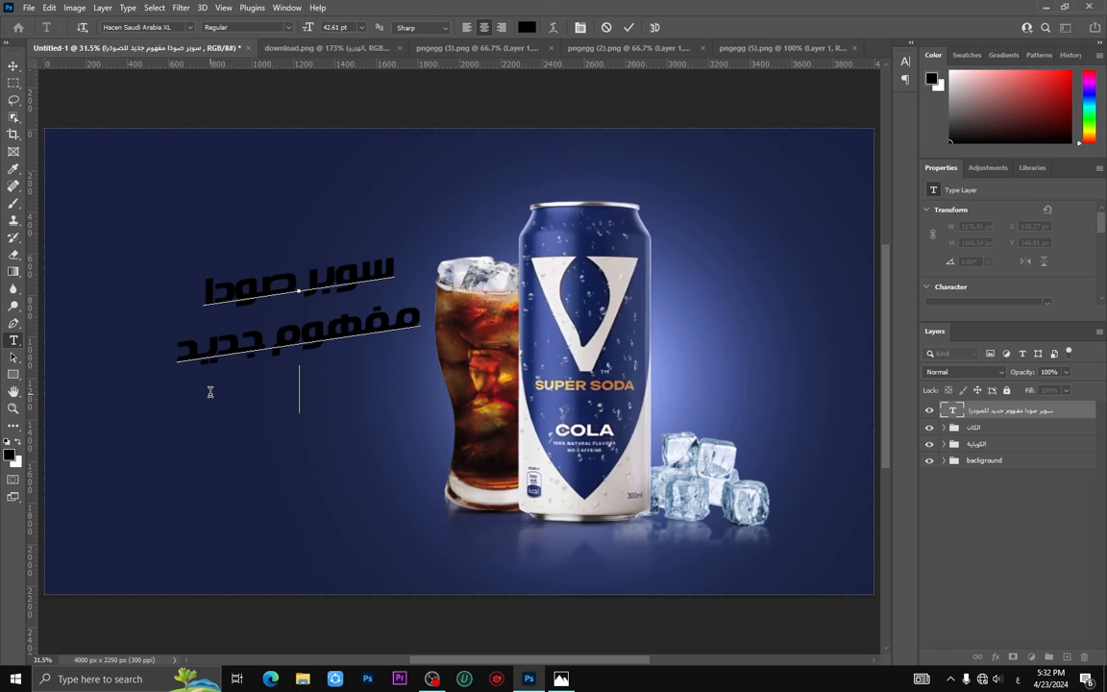
{"action": "type", "text": "للك"}
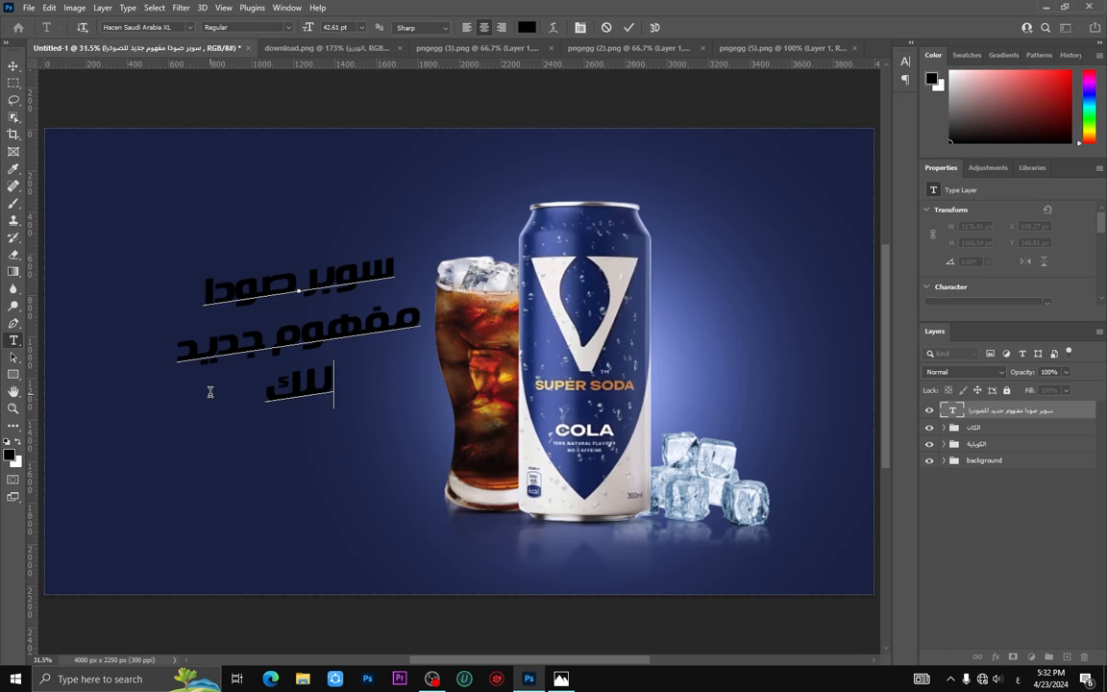
{"action": "type", "text": "ولاـــولا"}
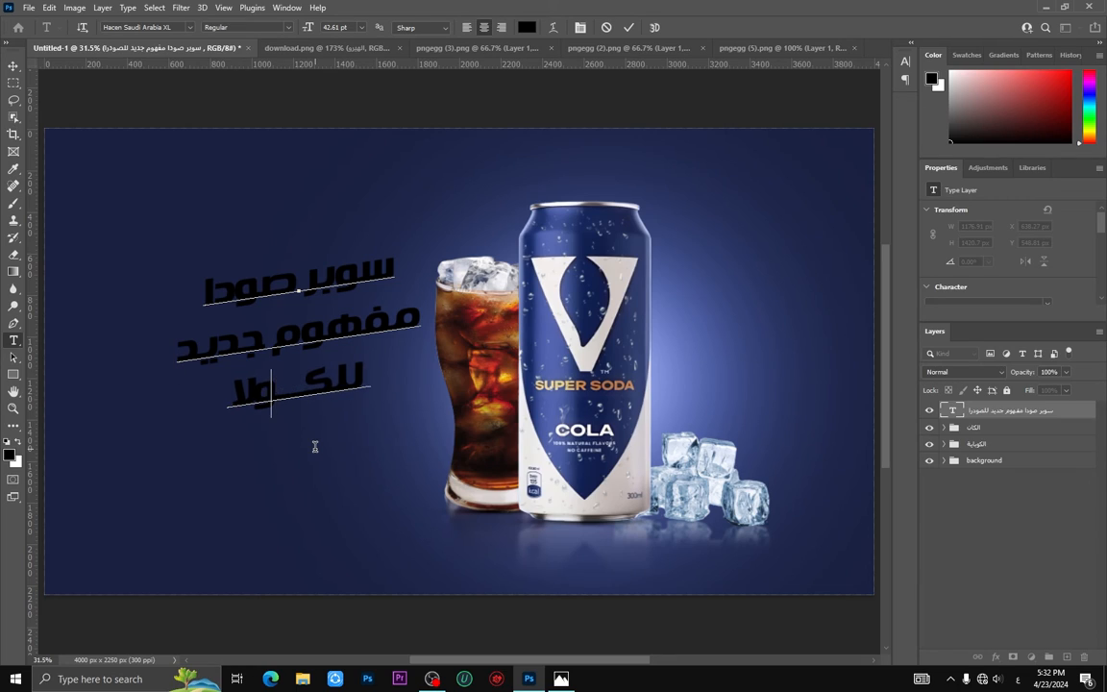
{"action": "type", "text": "ــــ"}
{"action": "key", "text": "BackSpace"}
{"action": "key", "text": "BackSpace"}
{"action": "key", "text": "BackSpace"}
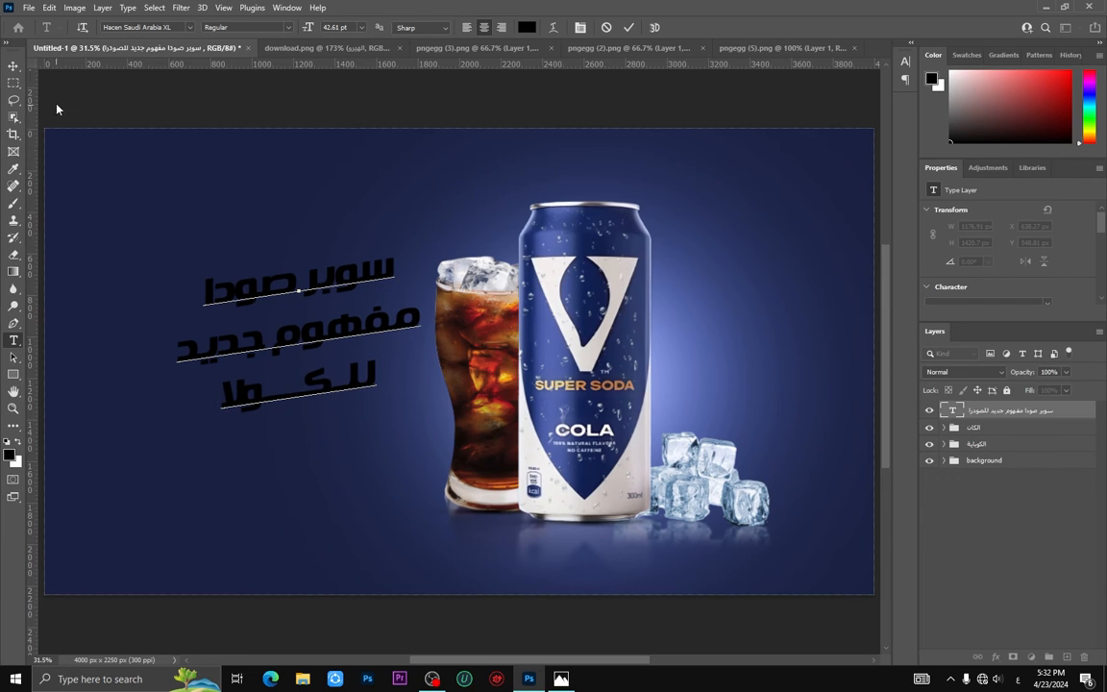
Step: Colour the headline's third line yellow #ffd322 and move the headline farther away from the glass
{"action": "left_click", "coordinate": [12, 66]}
{"action": "double_click", "coordinate": [319, 396]}
{"action": "left_click", "coordinate": [527, 27]}
{"action": "left_click", "coordinate": [837, 215]}
{"action": "left_click_drag", "start_coordinate": [876, 246], "coordinate": [876, 251]}
{"action": "left_click", "coordinate": [840, 110]}
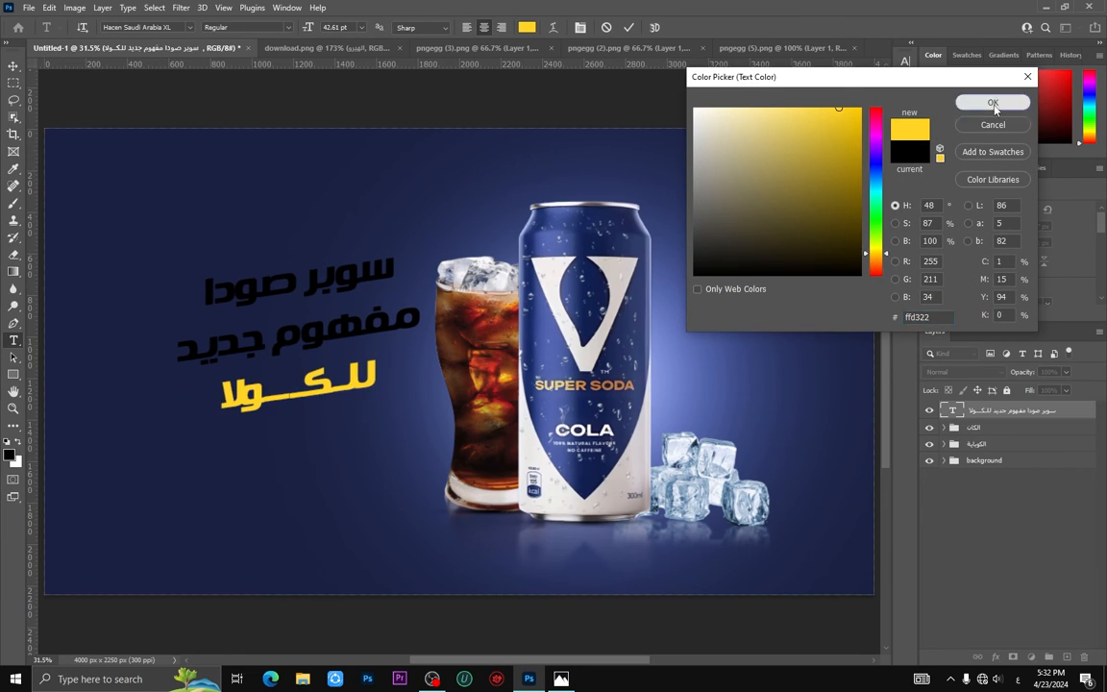
{"action": "left_click", "coordinate": [993, 103]}
{"action": "left_click", "coordinate": [13, 66]}
{"action": "left_click_drag", "start_coordinate": [284, 342], "coordinate": [220, 368]}
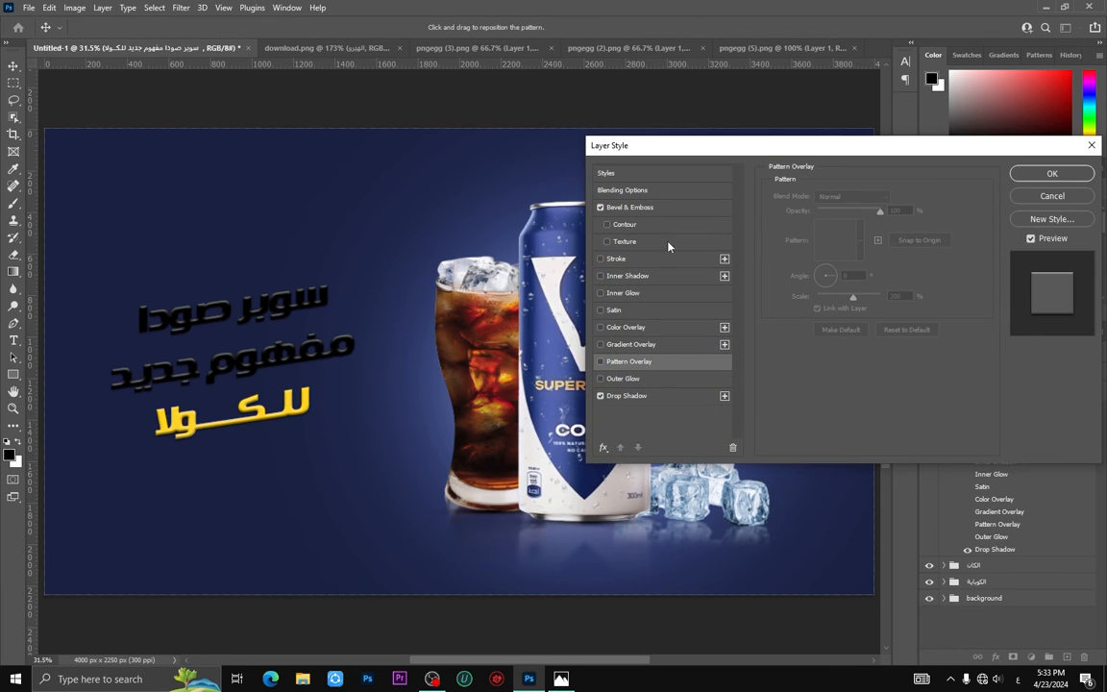
Step: Give the headline an Inner Bevel with 100% depth and 12 px size, plus a Multiply drop shadow at 99% opacity
{"action": "left_click", "coordinate": [630, 207]}
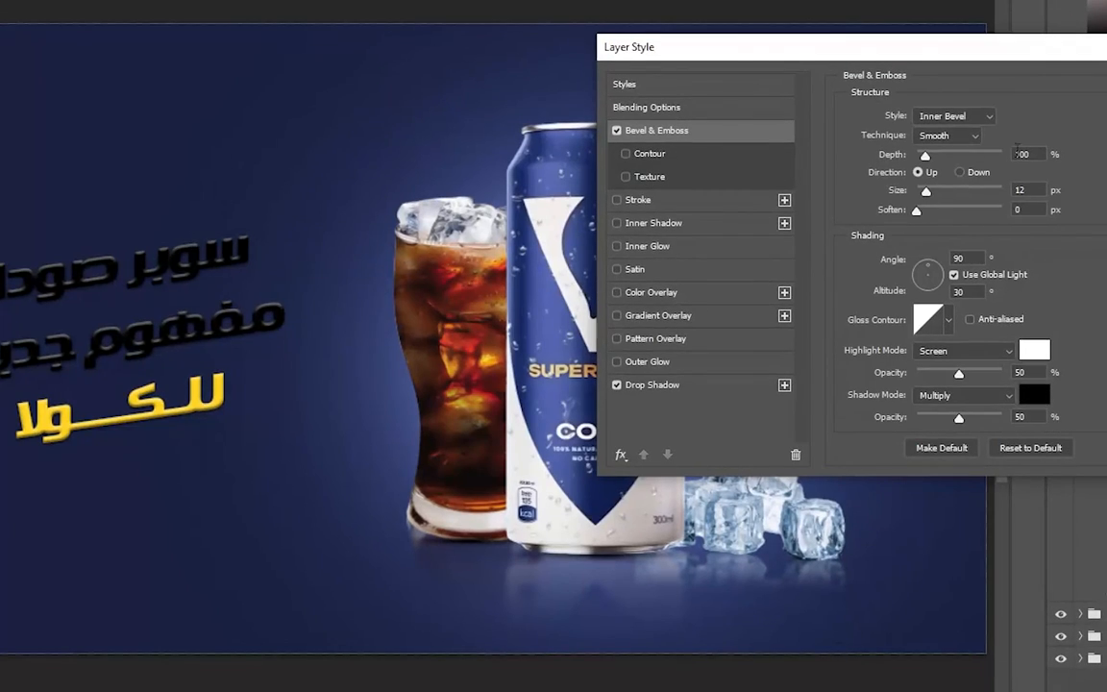
{"action": "left_click_drag", "start_coordinate": [1042, 154], "coordinate": [981, 226]}
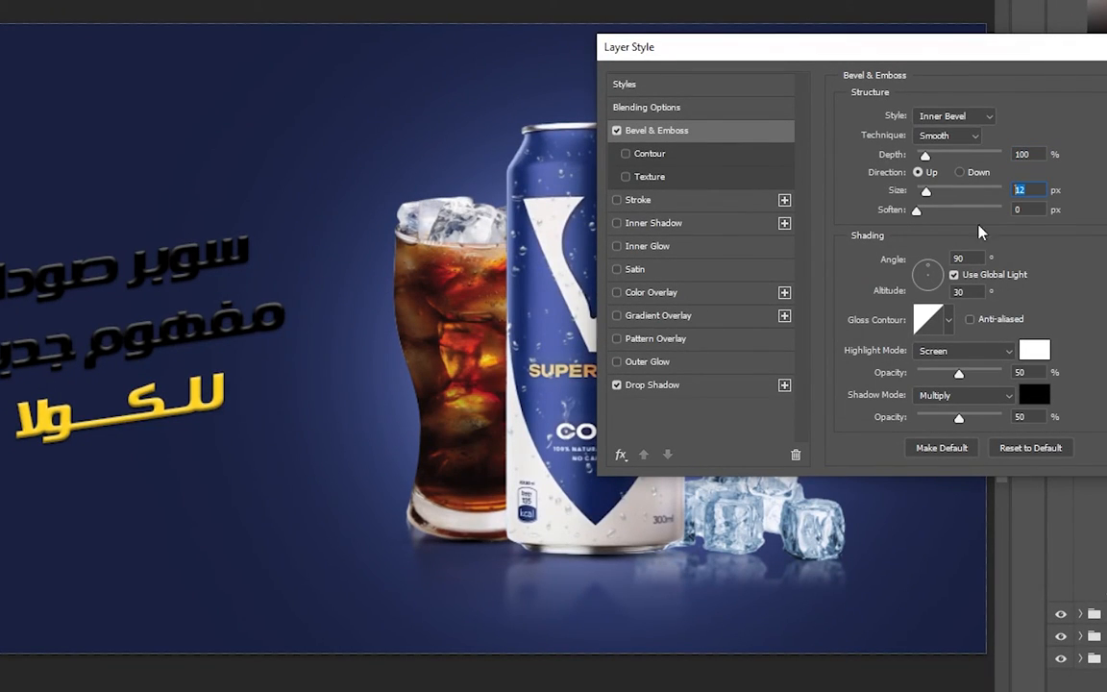
{"action": "left_click", "coordinate": [700, 382]}
{"action": "left_click_drag", "start_coordinate": [1027, 140], "coordinate": [946, 144]}
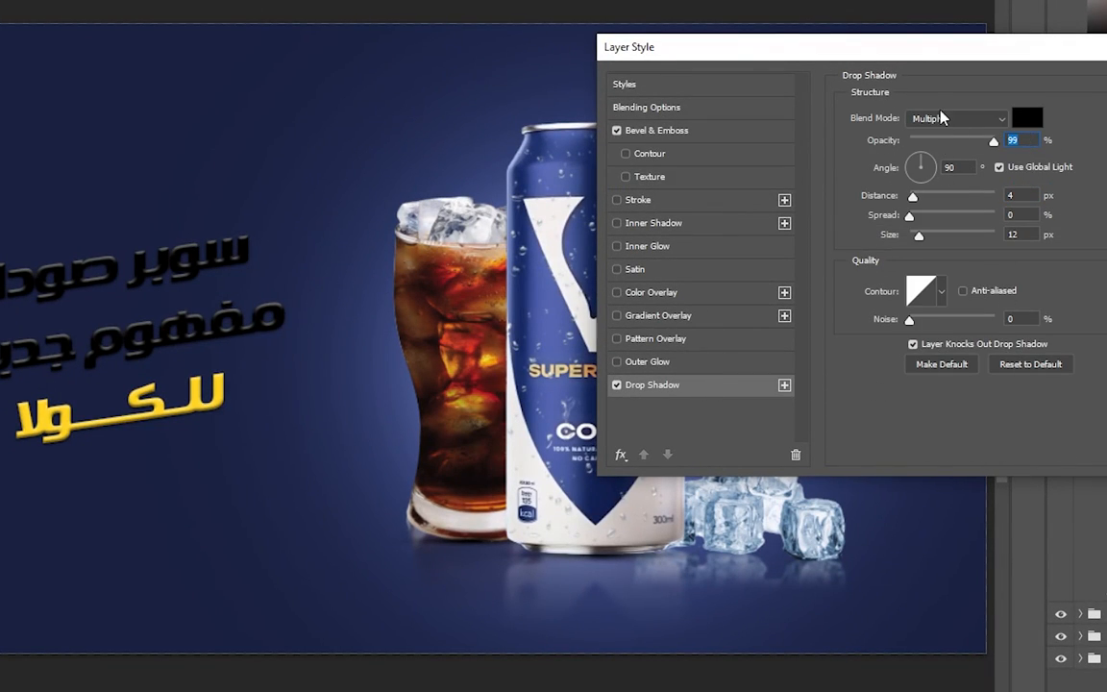
{"action": "left_click", "coordinate": [940, 117]}
{"action": "left_click", "coordinate": [943, 116]}
{"action": "left_click", "coordinate": [1099, 129]}
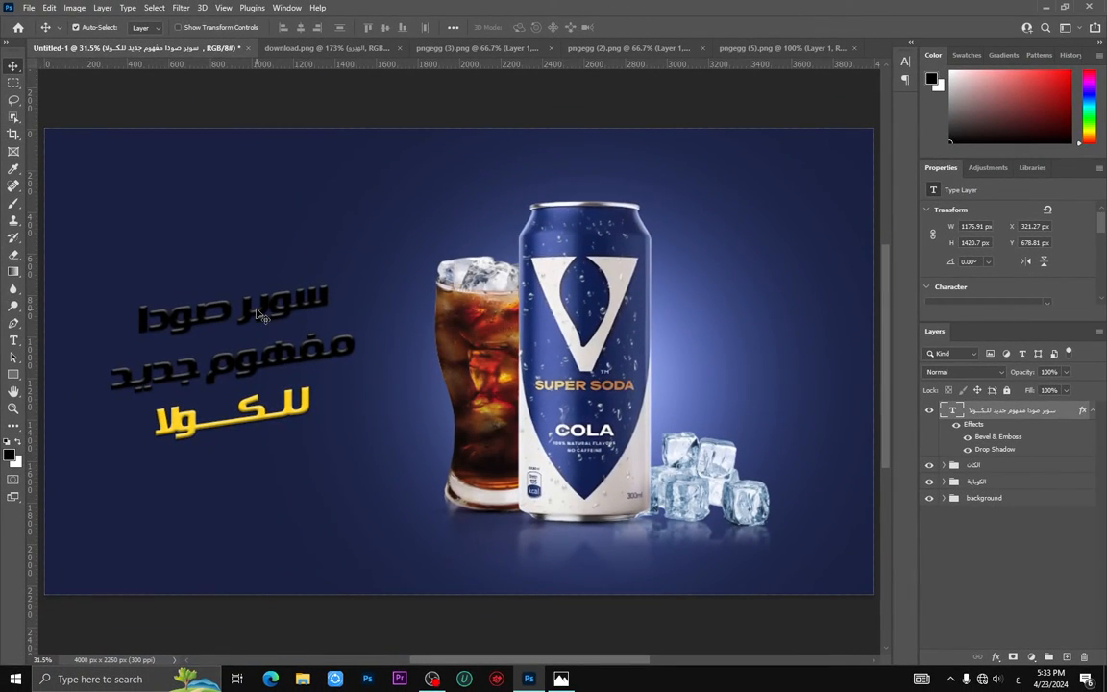
Step: Change the colour of the headline's first two lines to white
{"action": "double_click", "coordinate": [257, 314]}
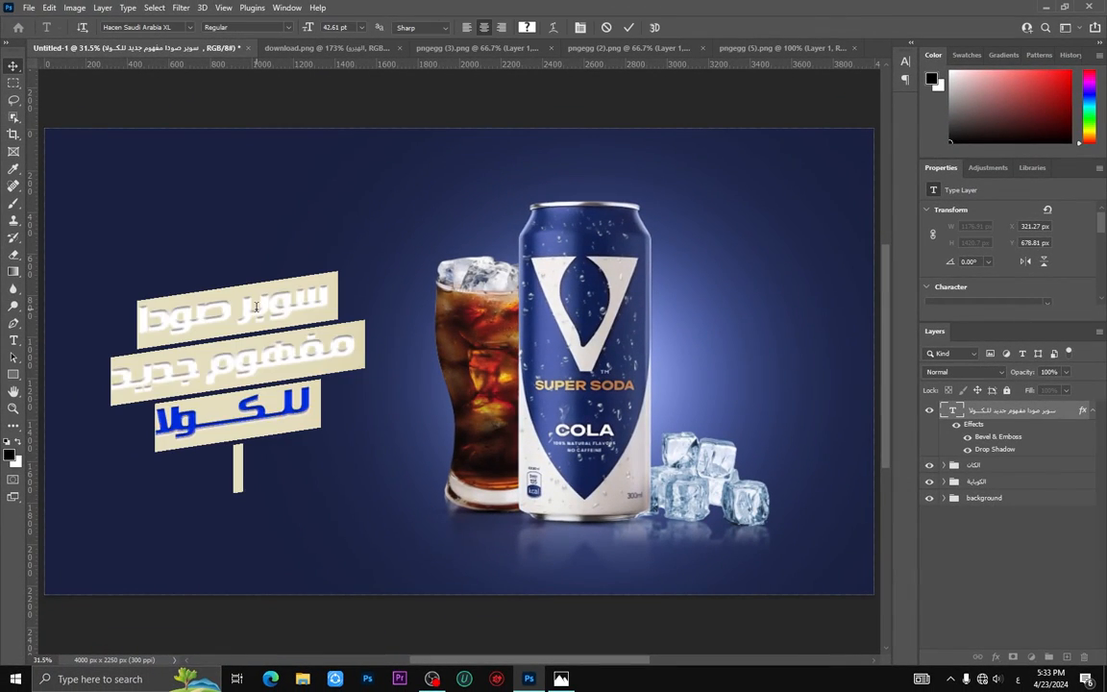
{"action": "left_click_drag", "start_coordinate": [328, 296], "coordinate": [123, 380]}
{"action": "left_click", "coordinate": [527, 27]}
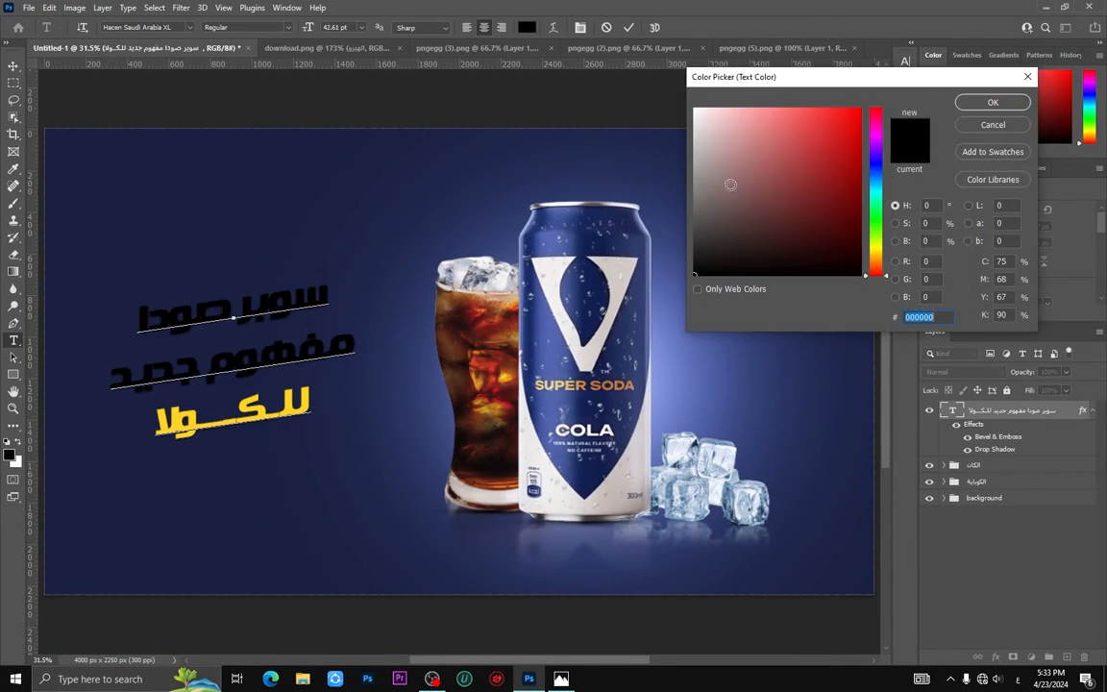
{"action": "left_click", "coordinate": [696, 109]}
{"action": "left_click", "coordinate": [992, 102]}
{"action": "left_click", "coordinate": [334, 503]}
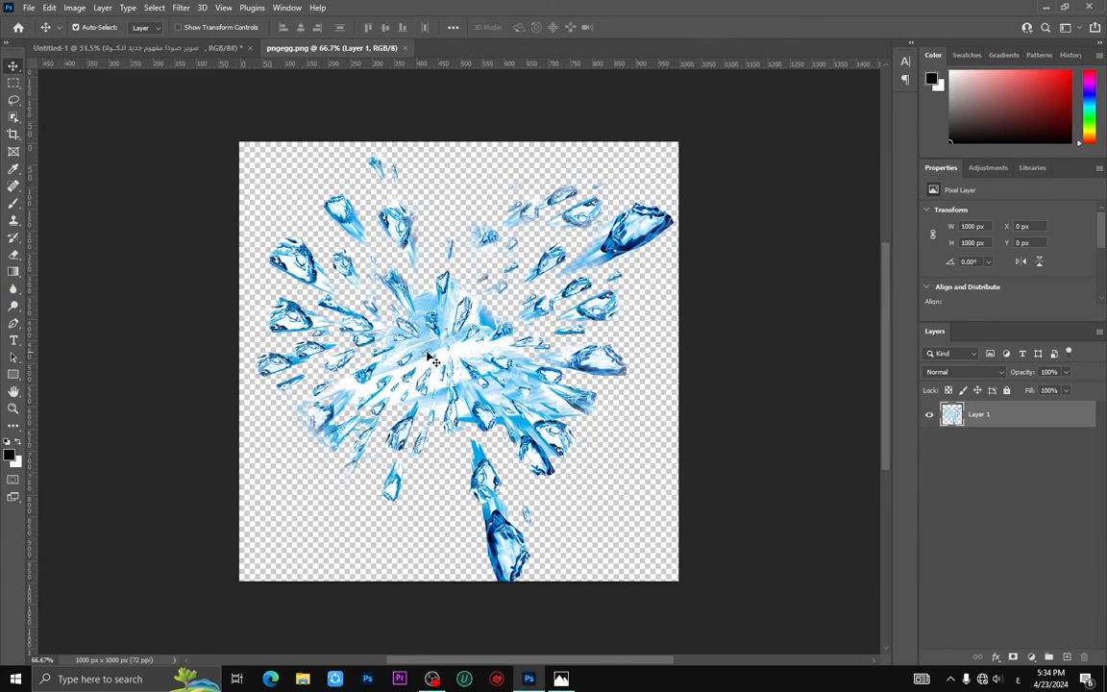
Step: Select the large ice shard at the upper right of pngegg.png with Object Selection and bring it into the ad above the headline
{"action": "scroll", "coordinate": [486, 375], "scroll_direction": "up", "scroll_amount": 4}
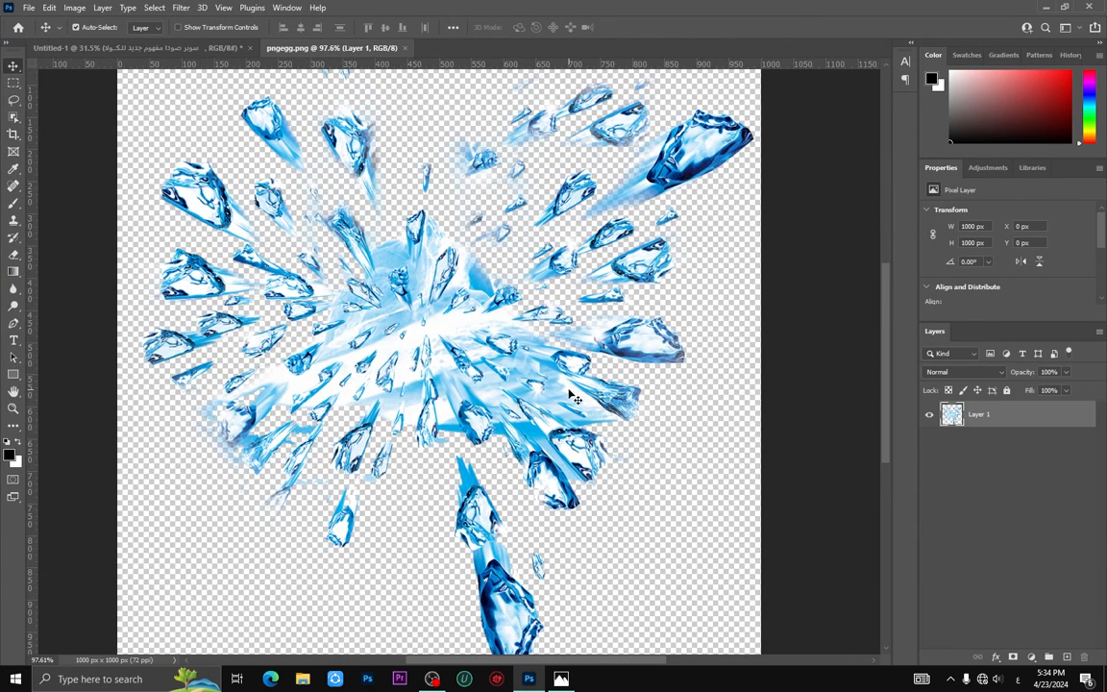
{"action": "scroll", "coordinate": [568, 393], "scroll_direction": "down", "scroll_amount": 1}
{"action": "scroll", "coordinate": [715, 155], "scroll_direction": "up", "scroll_amount": 2}
{"action": "scroll", "coordinate": [716, 158], "scroll_direction": "up", "scroll_amount": 1}
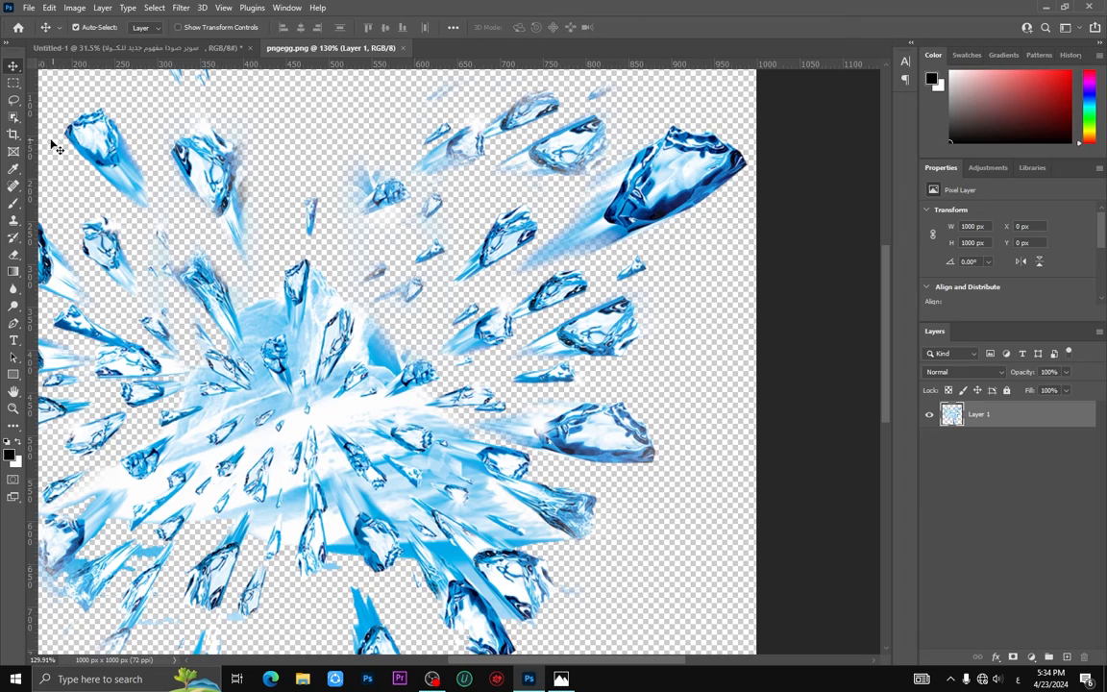
{"action": "left_click", "coordinate": [14, 118]}
{"action": "left_click", "coordinate": [47, 120]}
{"action": "left_click_drag", "start_coordinate": [654, 244], "coordinate": [765, 140]}
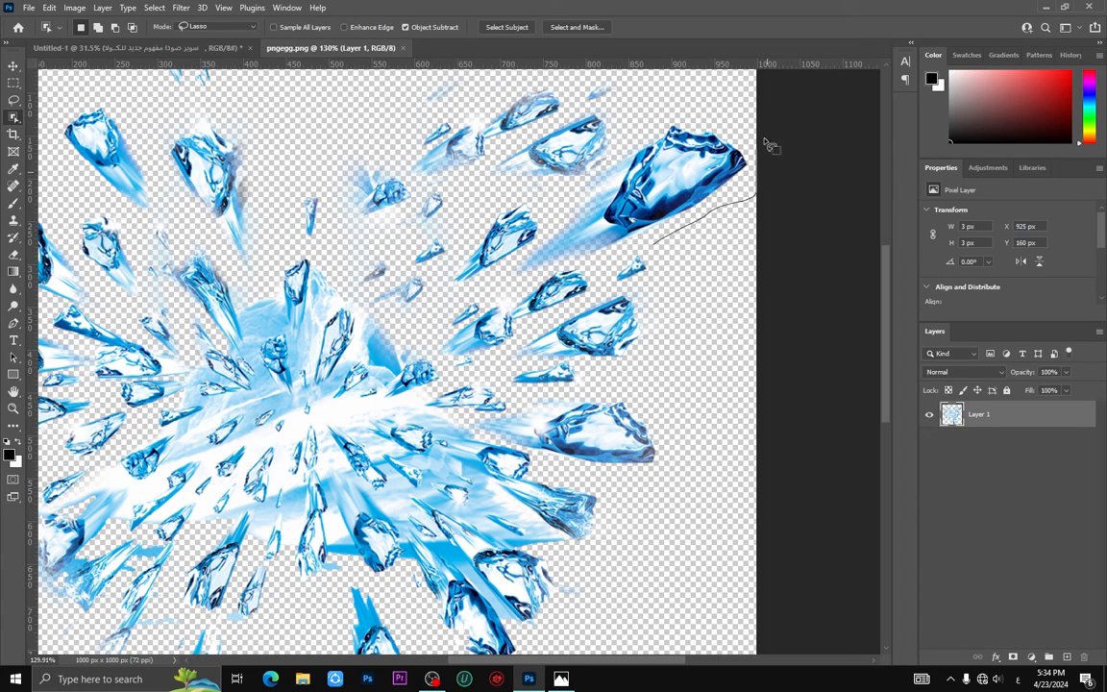
{"action": "left_click_drag", "start_coordinate": [558, 277], "coordinate": [651, 245]}
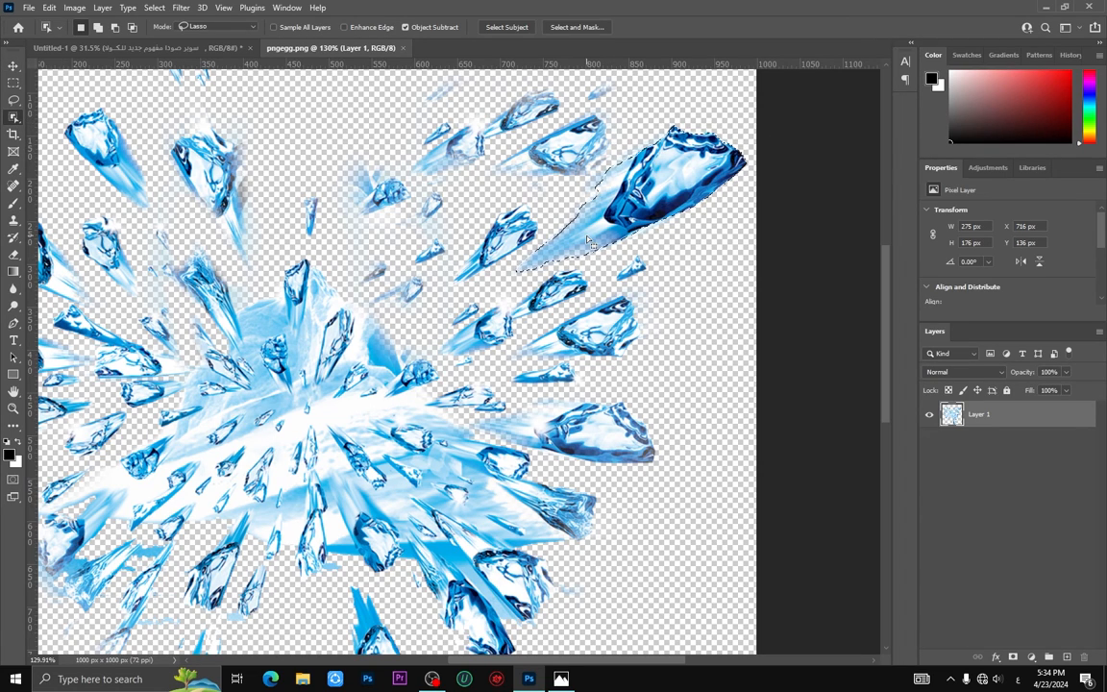
{"action": "key", "text": "v"}
{"action": "mouse_move", "coordinate": [670, 197]}
{"action": "left_mouse_down"}
{"action": "mouse_move", "coordinate": [384, 59]}
{"action": "mouse_move", "coordinate": [201, 202]}
{"action": "left_mouse_up"}
Step: Rotate the ice shard by -120° and enlarge it to about 546 × 372 px in the canvas's upper-left corner
{"action": "key", "text": "ctrl+t"}
{"action": "left_click_drag", "start_coordinate": [154, 252], "coordinate": [472, 198]}
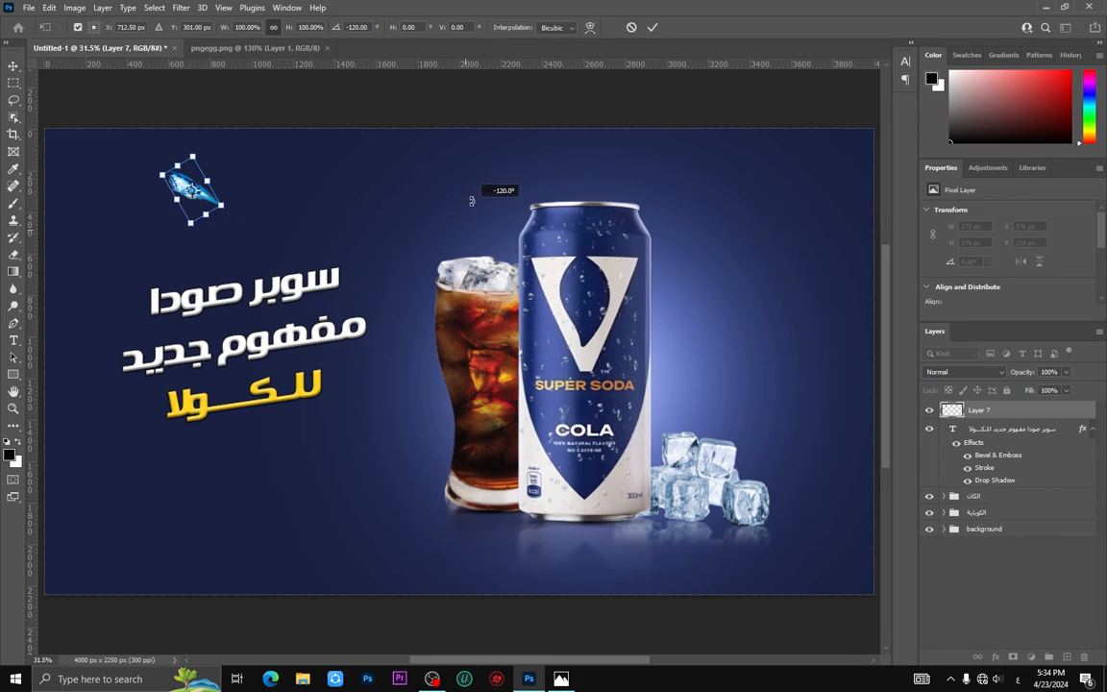
{"action": "left_click_drag", "start_coordinate": [221, 207], "coordinate": [131, 206]}
{"action": "key", "text": "Return"}
Step: Apply a Gaussian Blur with a radius of about 7.6 pixels to the ice shard
{"action": "left_click", "coordinate": [182, 8]}
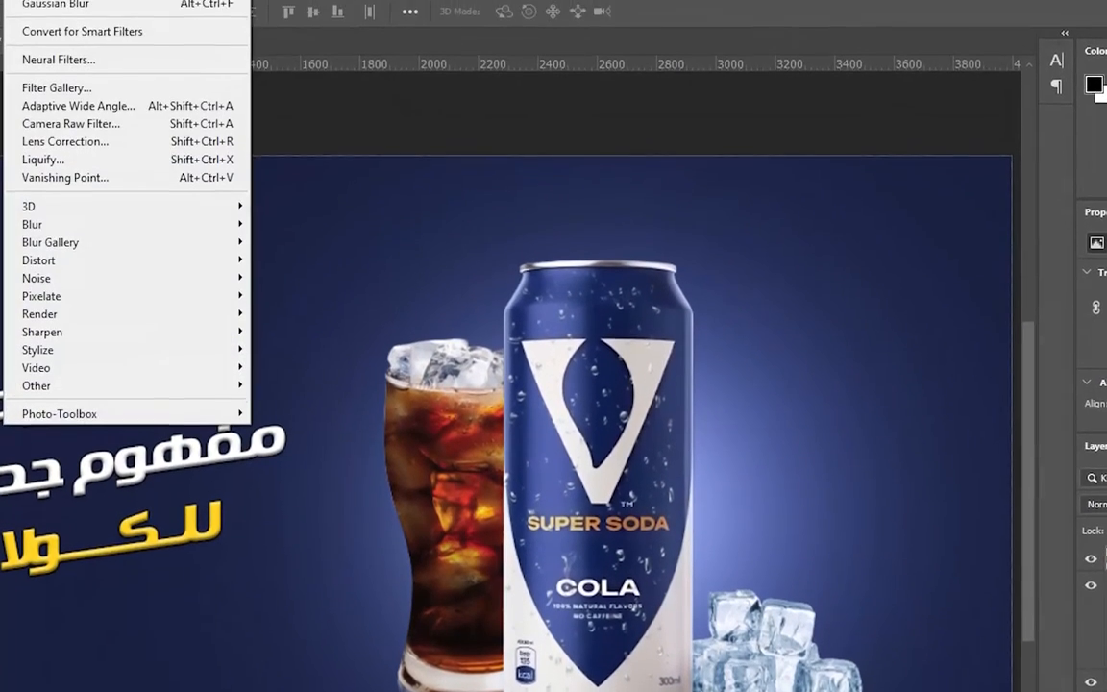
{"action": "mouse_move", "coordinate": [201, 183]}
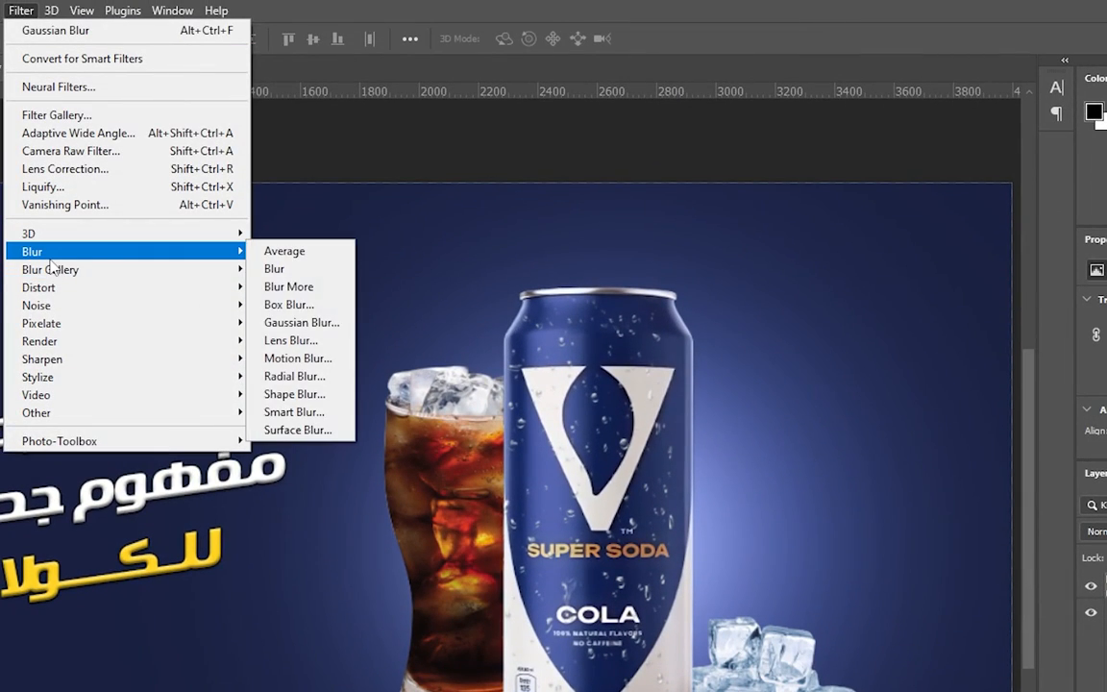
{"action": "left_click", "coordinate": [302, 322]}
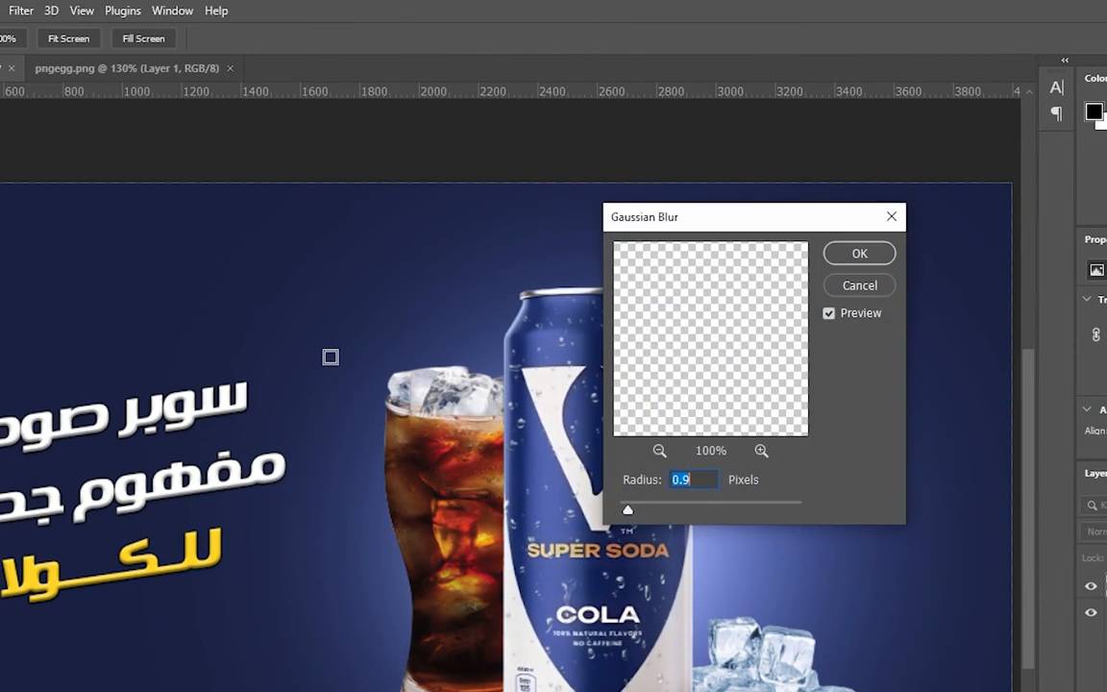
{"action": "left_click_drag", "start_coordinate": [629, 510], "coordinate": [728, 512]}
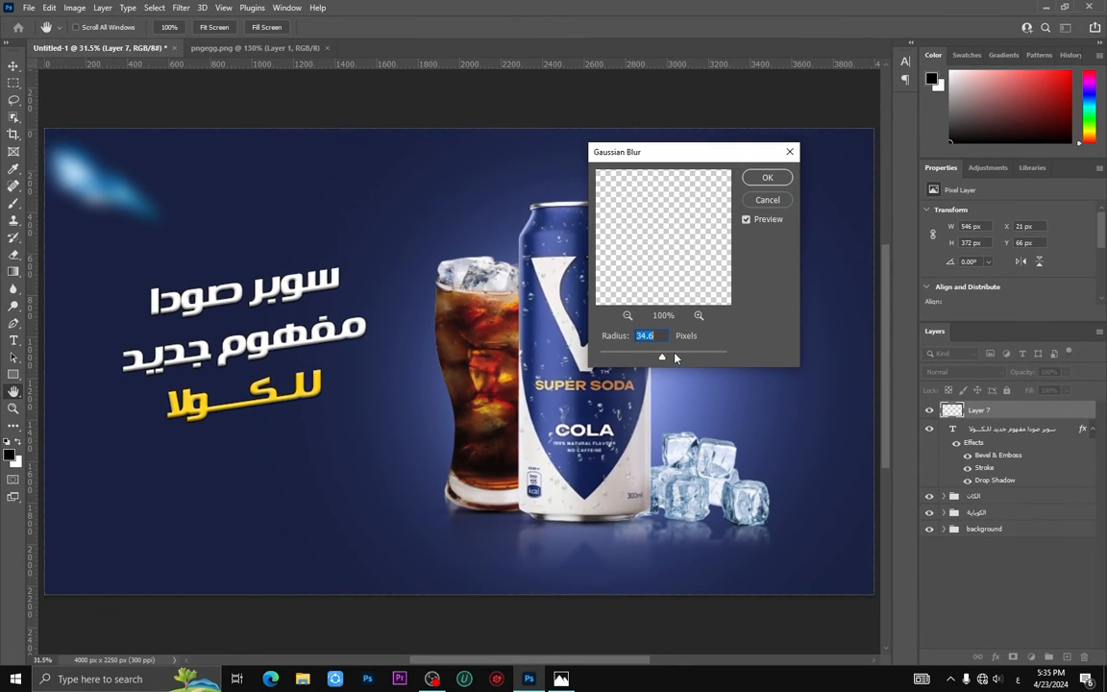
{"action": "left_click_drag", "start_coordinate": [660, 358], "coordinate": [652, 358]}
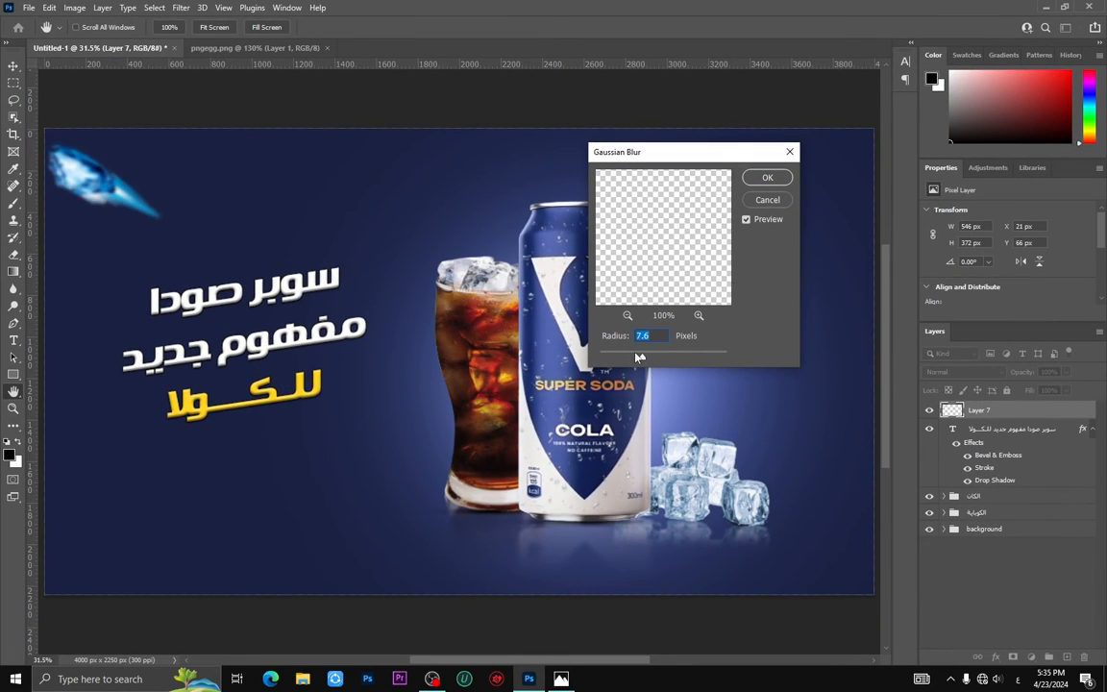
{"action": "left_click", "coordinate": [763, 177]}
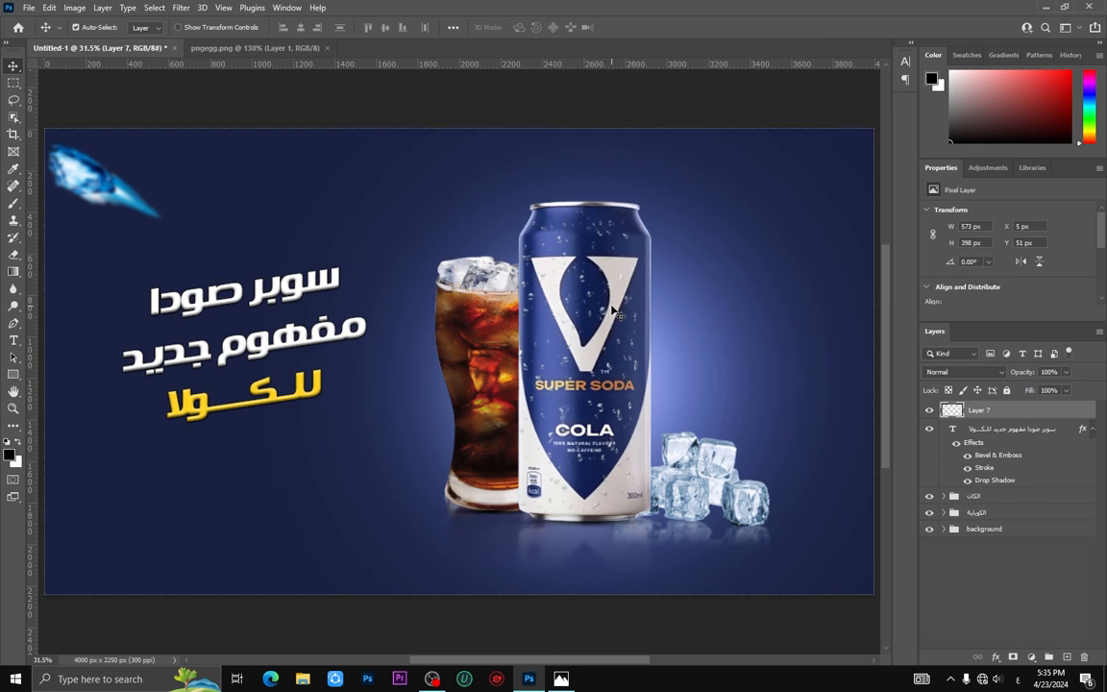
Step: Select a small ice shard in pngegg.png and bring it into the ad just below the headline
{"action": "key", "text": "ctrl"}
{"action": "left_click", "coordinate": [241, 46]}
{"action": "key", "text": "w"}
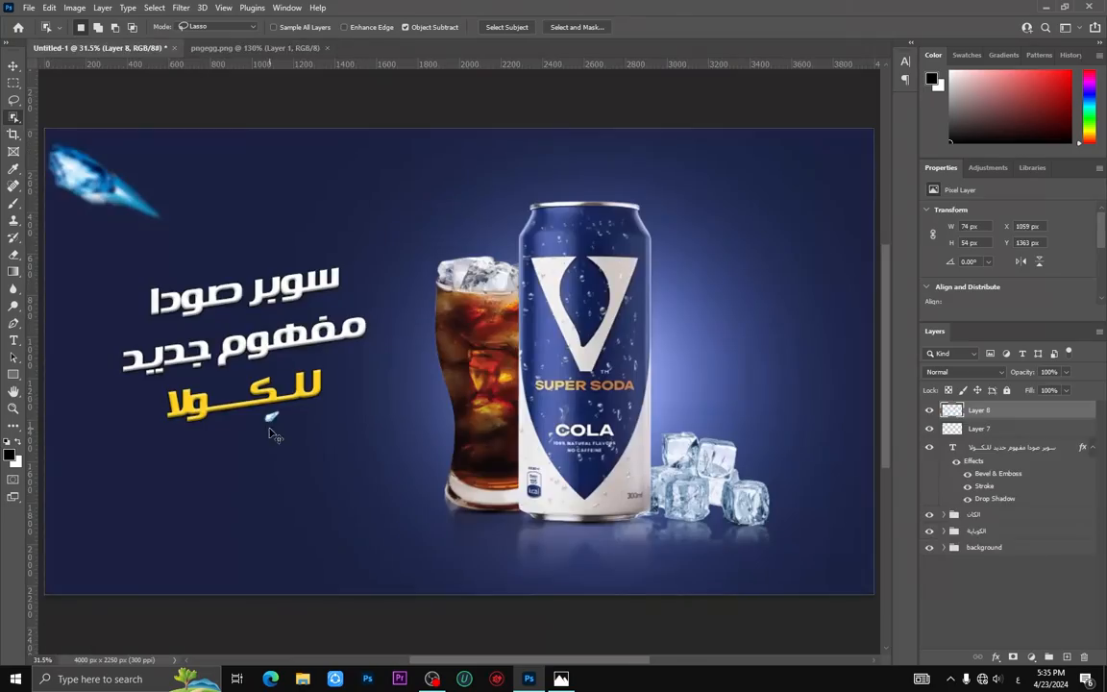
Step: Move the small ice shard further down below the headline and enlarge it
{"action": "key", "text": "v"}
{"action": "left_click_drag", "start_coordinate": [283, 429], "coordinate": [263, 480]}
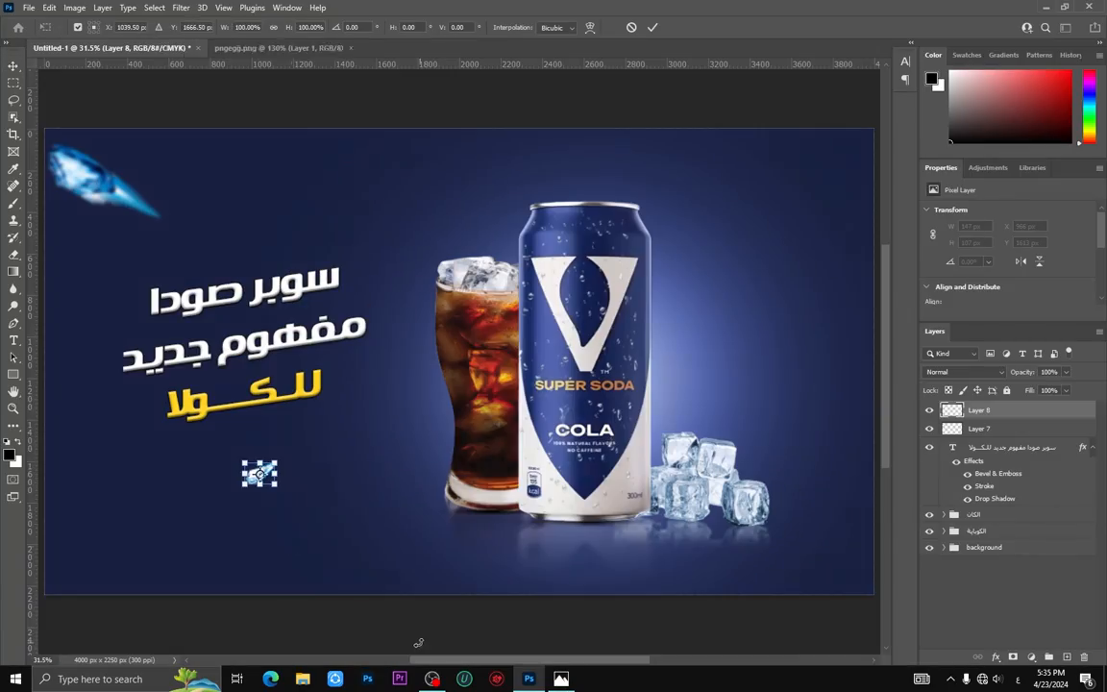
{"action": "left_click_drag", "start_coordinate": [252, 466], "coordinate": [279, 487]}
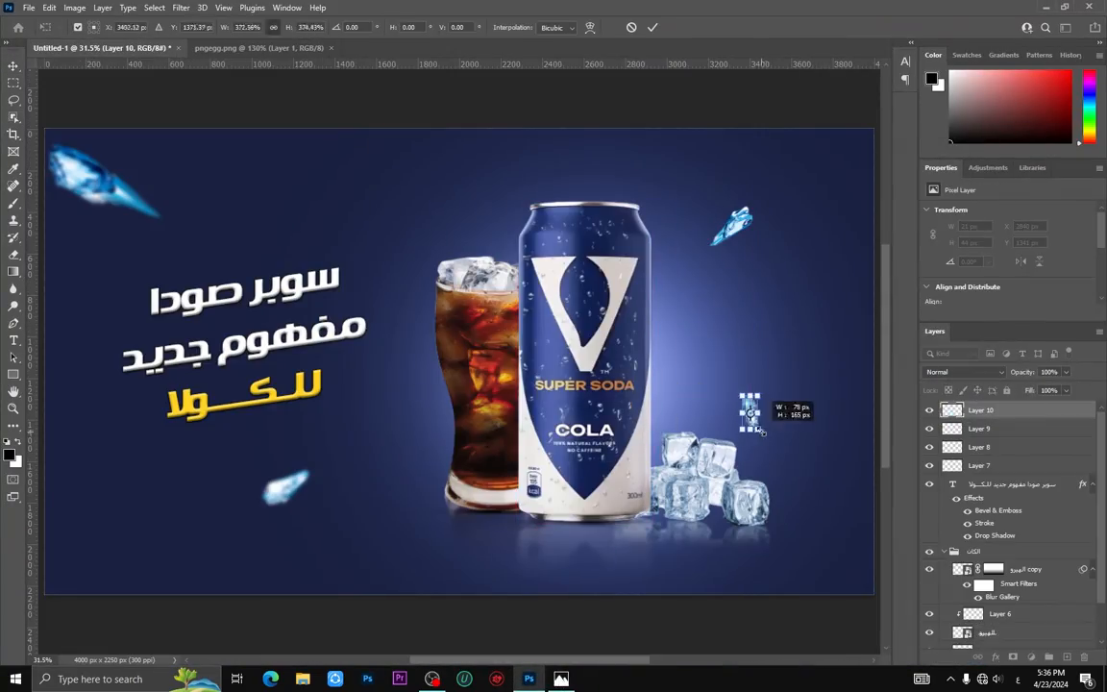
Step: Rotate and scale another small ice shard and place it at the upper rim of the cola glass
{"action": "left_click_drag", "start_coordinate": [682, 373], "coordinate": [402, 405]}
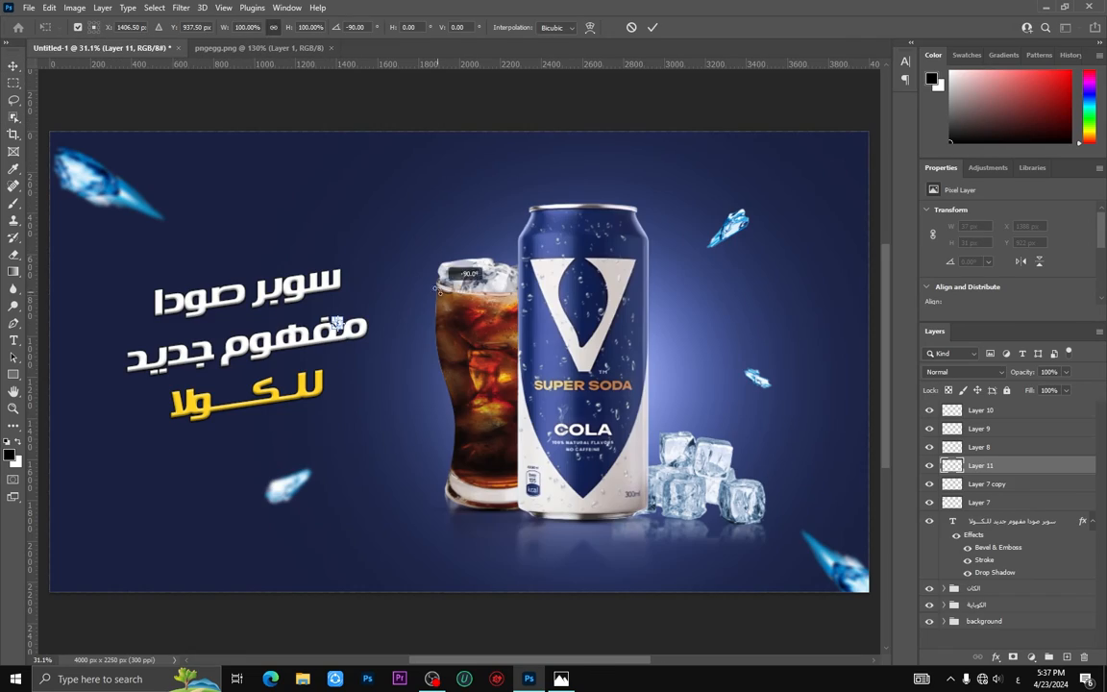
{"action": "left_click_drag", "start_coordinate": [359, 321], "coordinate": [395, 356]}
{"action": "key", "text": "ctrl+t"}
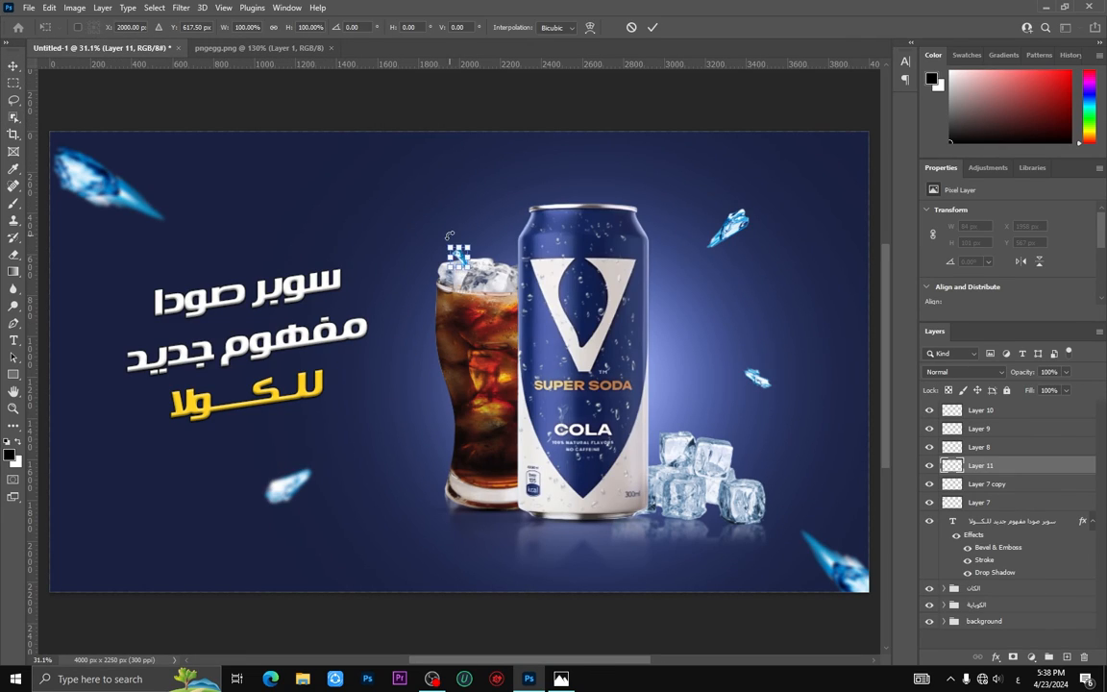
{"action": "left_click_drag", "start_coordinate": [449, 235], "coordinate": [437, 248]}
{"action": "key", "text": "Return"}
Step: Duplicate the small ice shard down beside the lower part of the cola glass and apply a Gaussian Blur to it
{"action": "left_click_drag", "start_coordinate": [459, 257], "coordinate": [447, 423], "text": "alt"}
{"action": "left_click", "coordinate": [181, 8]}
{"action": "left_click", "coordinate": [383, 229]}
{"action": "left_click", "coordinate": [773, 169]}
{"action": "left_click", "coordinate": [929, 429]}
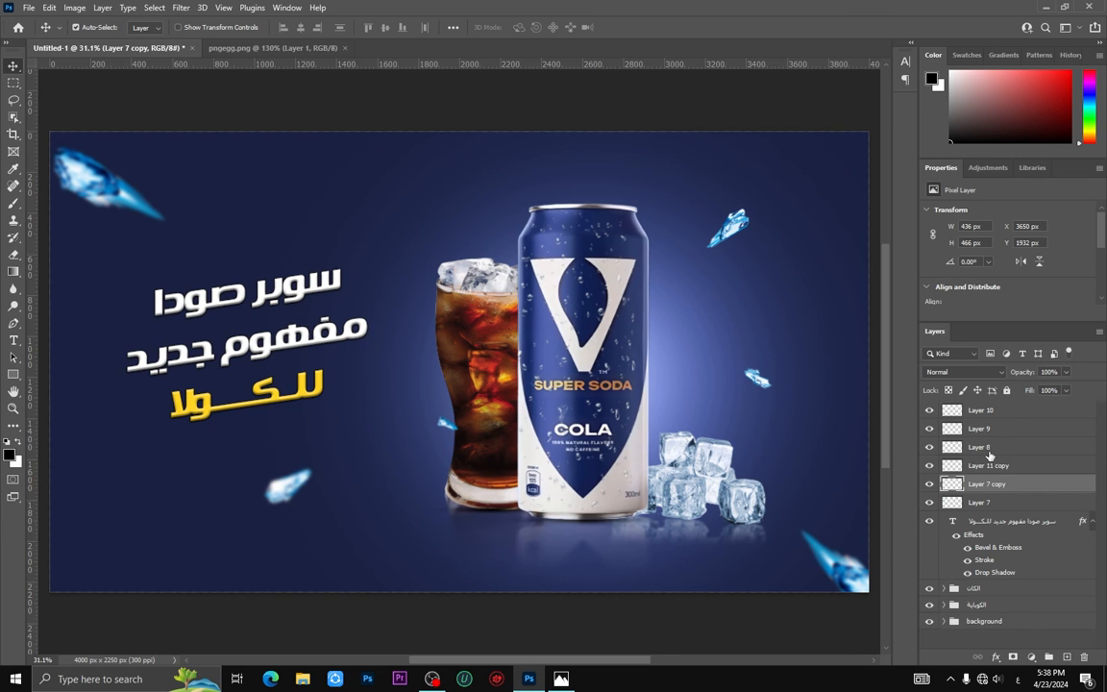
Step: Create a new layer above Layer 10 and stamp all visible layers into it
{"action": "left_click", "coordinate": [1017, 413]}
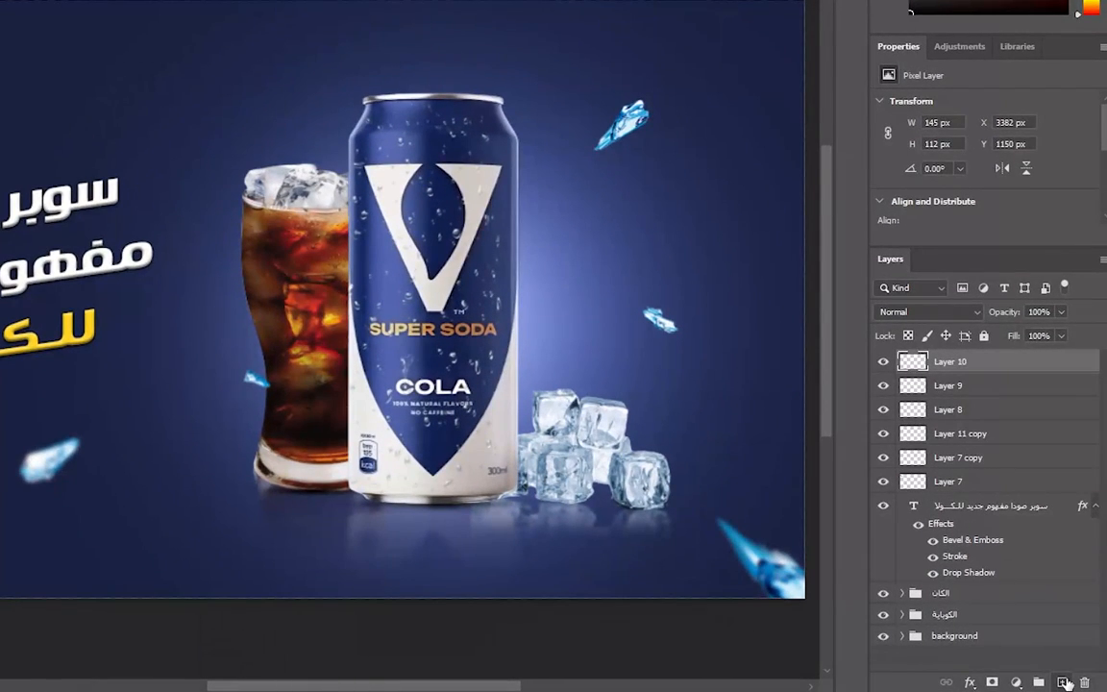
{"action": "left_click", "coordinate": [1064, 682]}
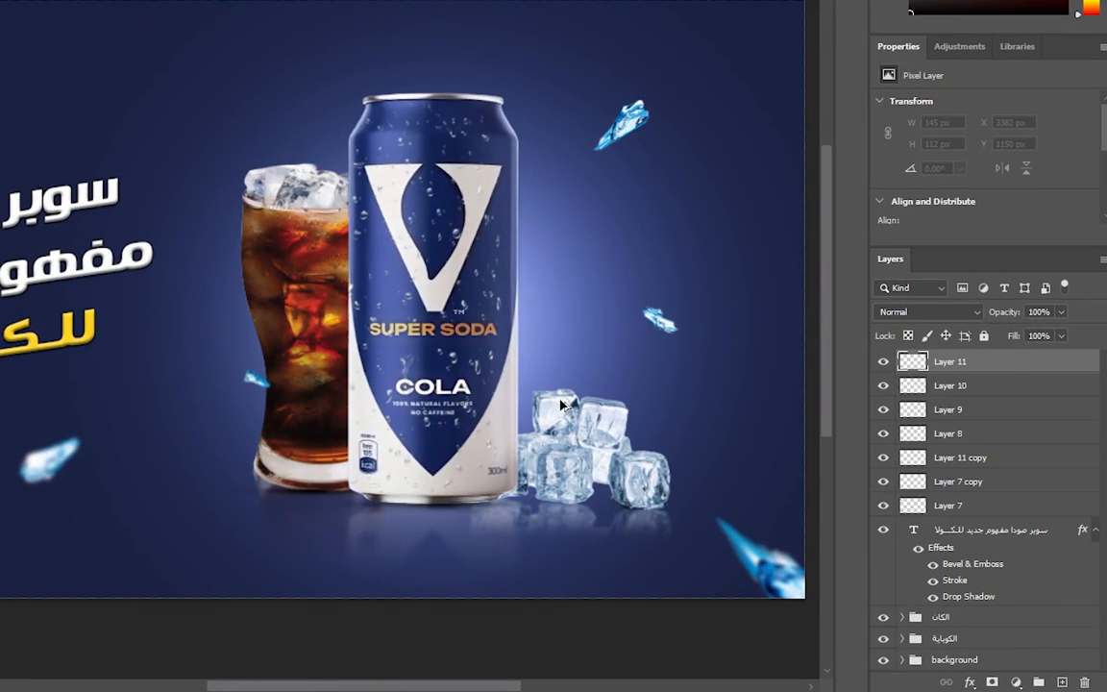
{"action": "key", "text": "ctrl+alt+shift+e"}
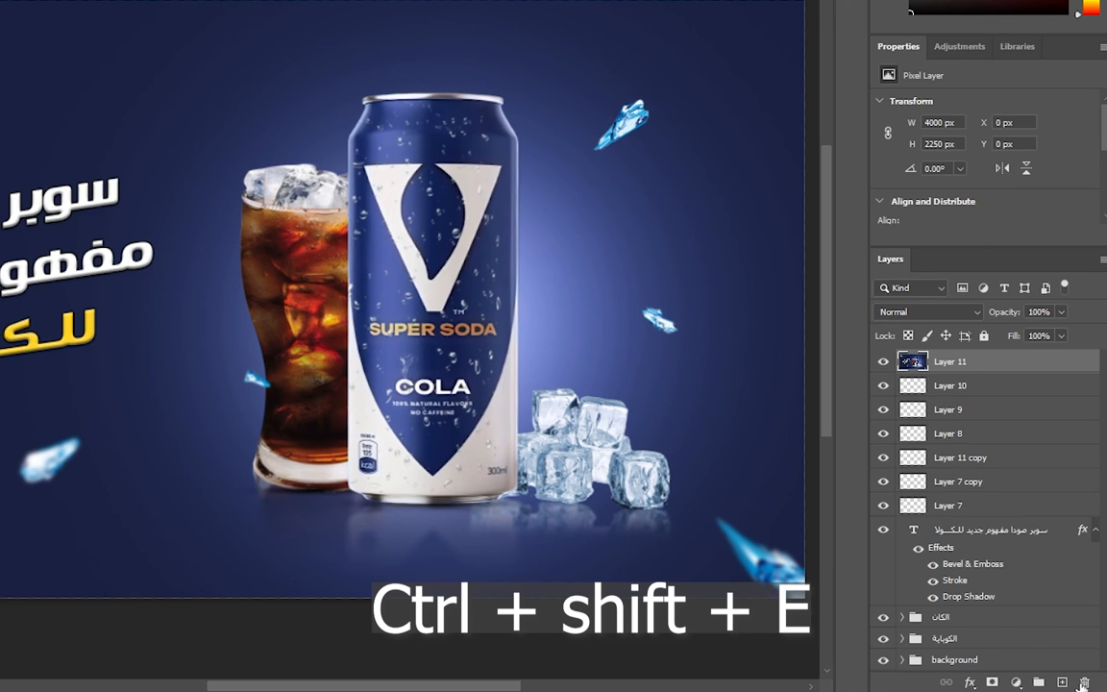
Step: Add a Color Balance adjustment layer and set the Shadows to Cyan–Red -14, Magenta–Green -8 and Yellow–Blue -5
{"action": "left_click", "coordinate": [1016, 682]}
{"action": "left_click", "coordinate": [1021, 529]}
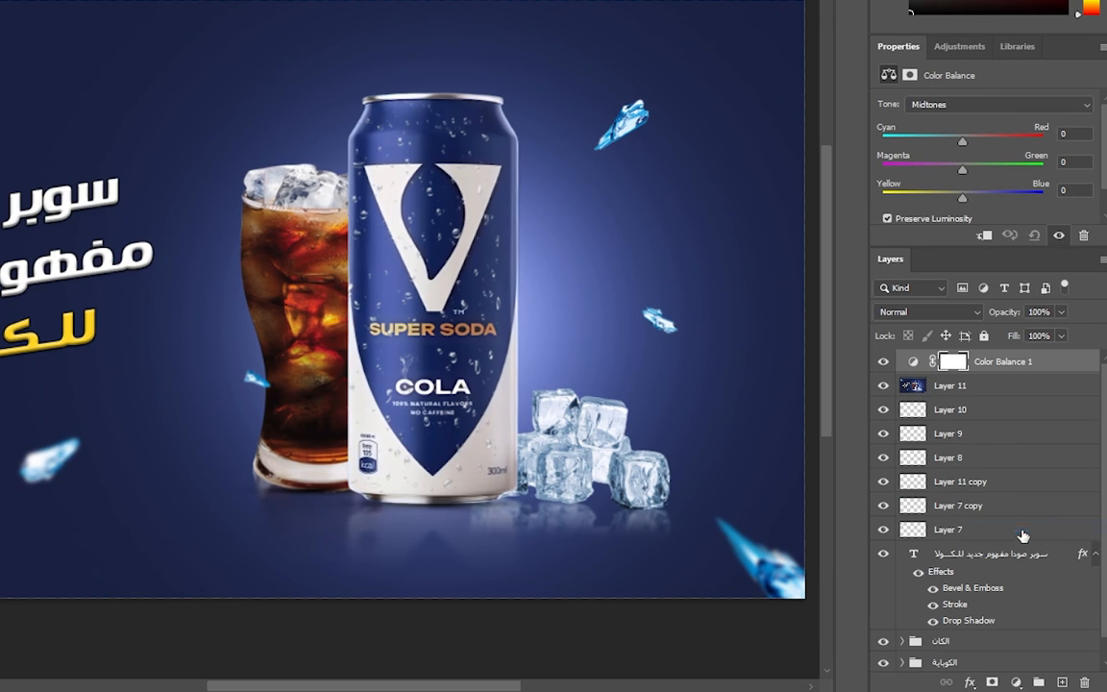
{"action": "left_click", "coordinate": [971, 104]}
{"action": "left_click", "coordinate": [947, 113]}
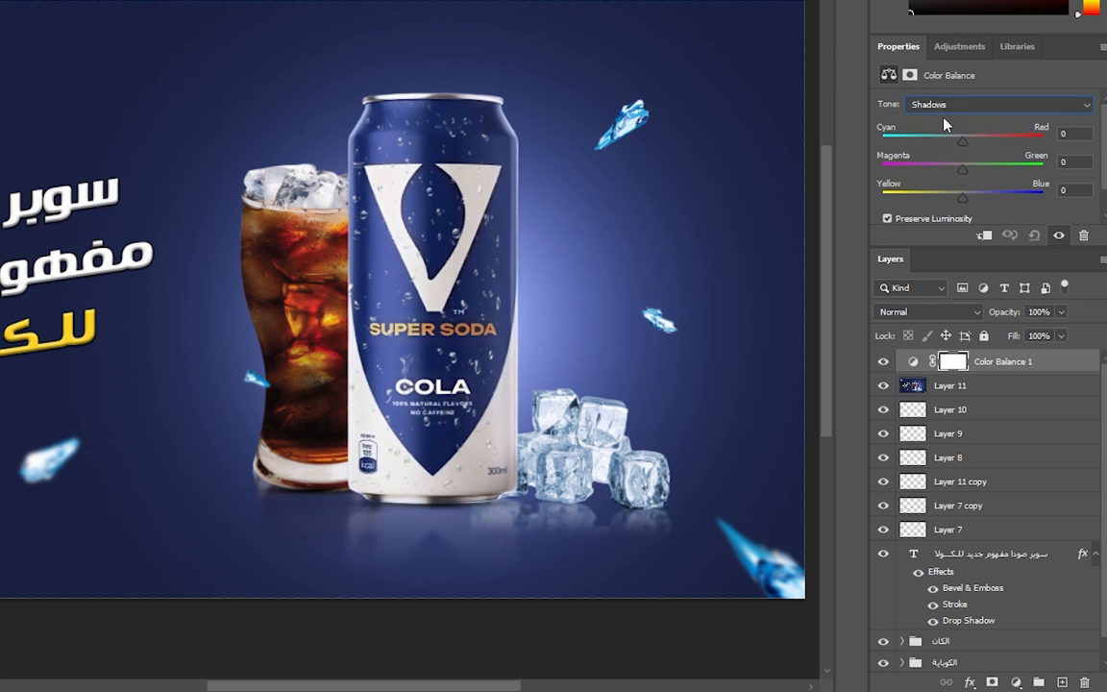
{"action": "left_click_drag", "start_coordinate": [944, 142], "coordinate": [952, 143]}
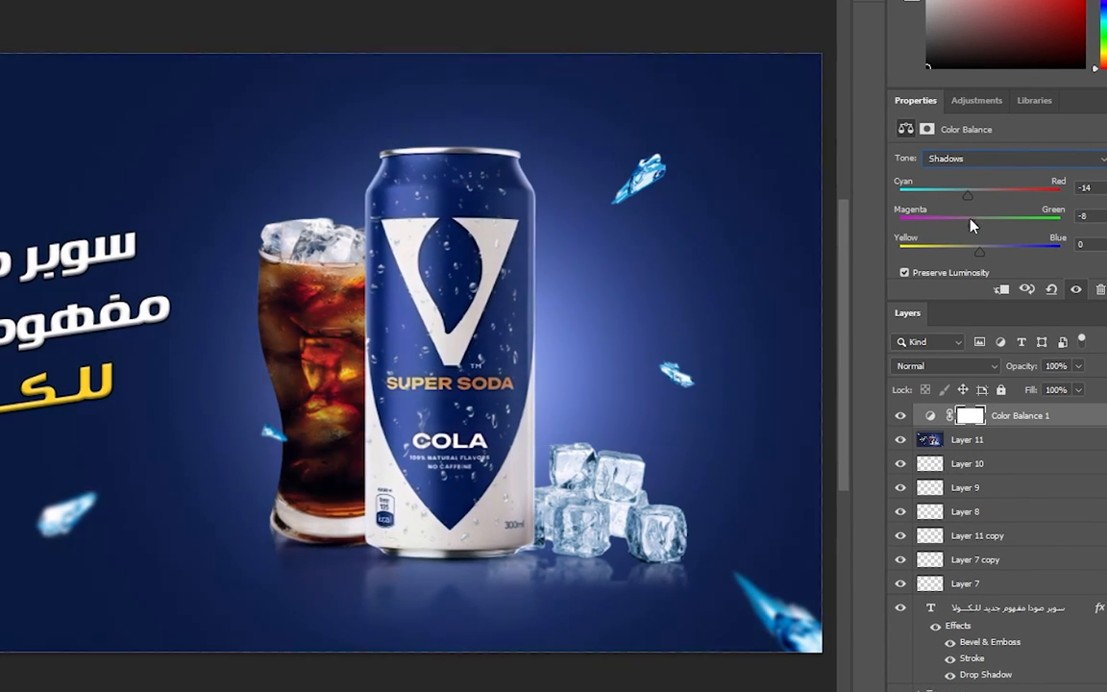
{"action": "left_click_drag", "start_coordinate": [978, 251], "coordinate": [976, 248]}
Step: Set the Color Balance Midtones to Cyan–Red -9 and Magenta–Green -4, and shift them slightly toward blue
{"action": "left_click", "coordinate": [961, 159]}
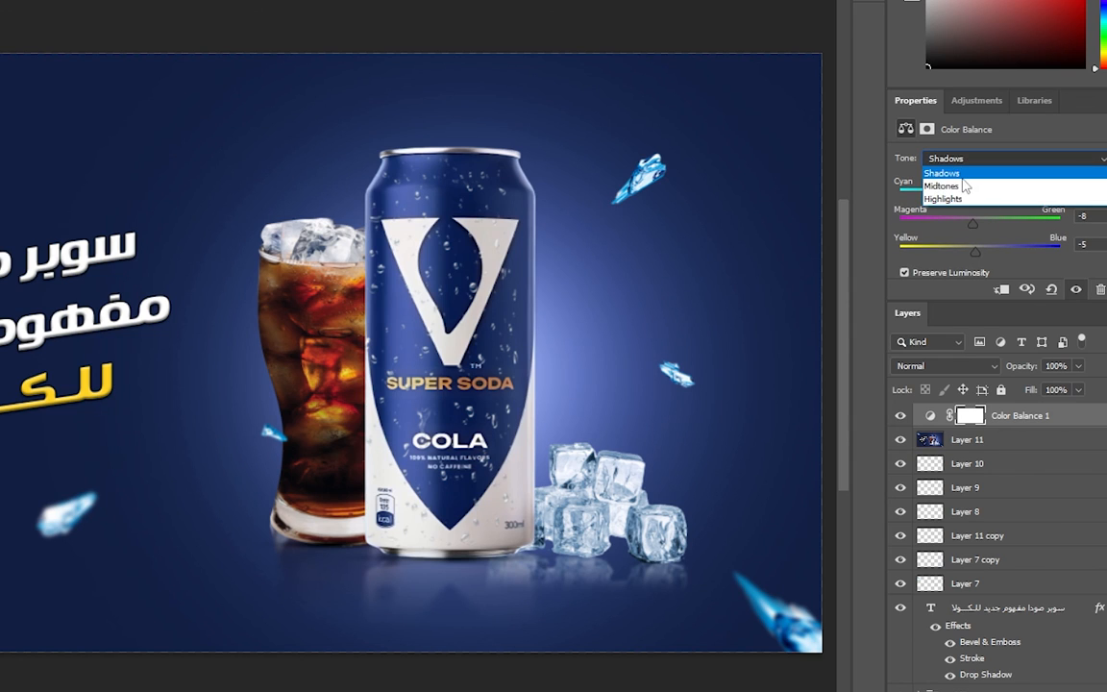
{"action": "left_click", "coordinate": [967, 185]}
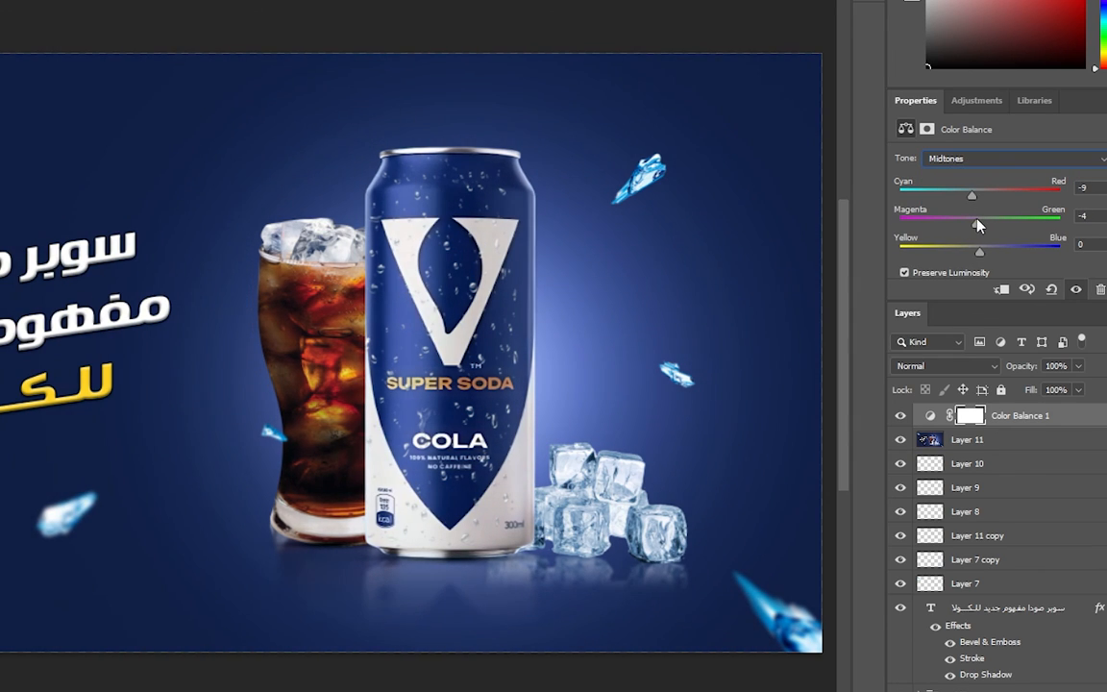
{"action": "left_click_drag", "start_coordinate": [978, 251], "coordinate": [984, 253]}
Step: Set the Color Balance Highlights to Cyan–Red -2, Magenta–Green +2 and Yellow–Blue +5
{"action": "left_click", "coordinate": [961, 159]}
{"action": "left_click", "coordinate": [961, 197]}
{"action": "left_click_drag", "start_coordinate": [985, 255], "coordinate": [983, 251]}
{"action": "left_click_drag", "start_coordinate": [979, 195], "coordinate": [980, 223]}
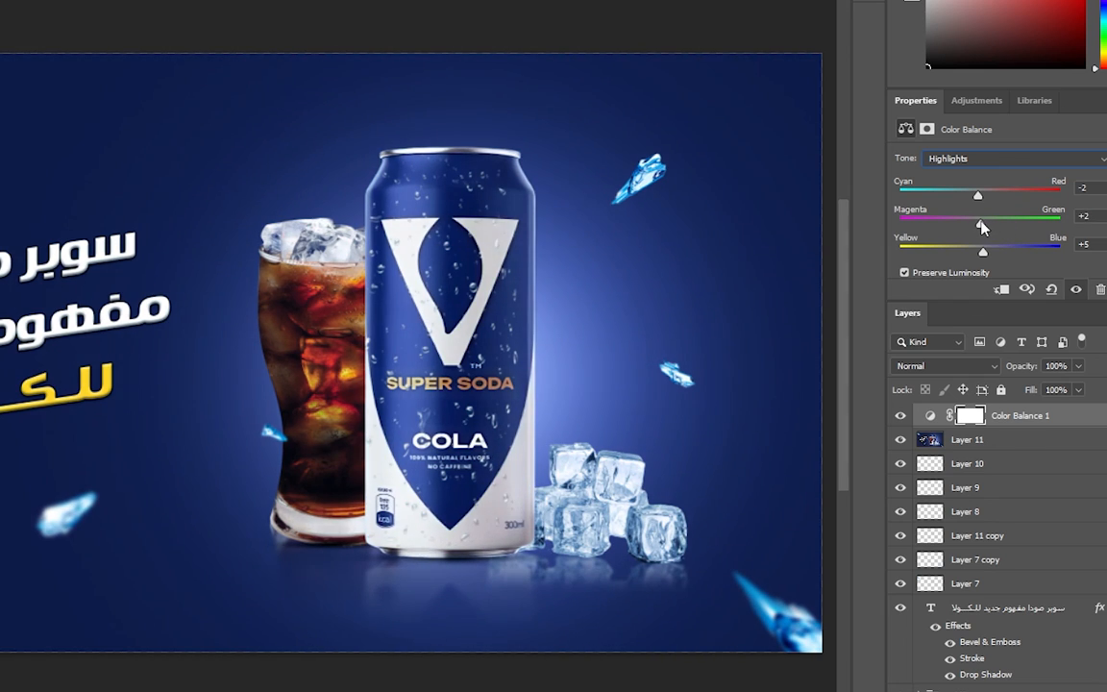